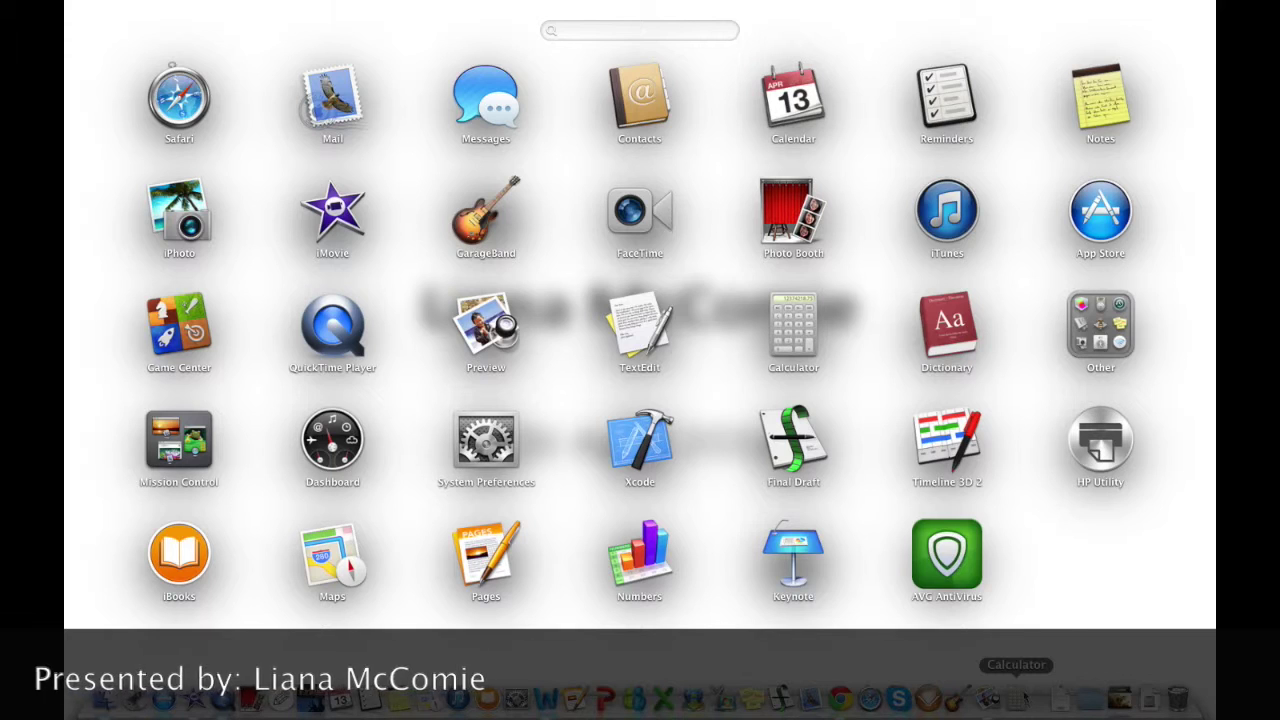
# - Exit Launchpad and remove the Calculator shortcut from the Dock
pyautogui.click(1066, 600)
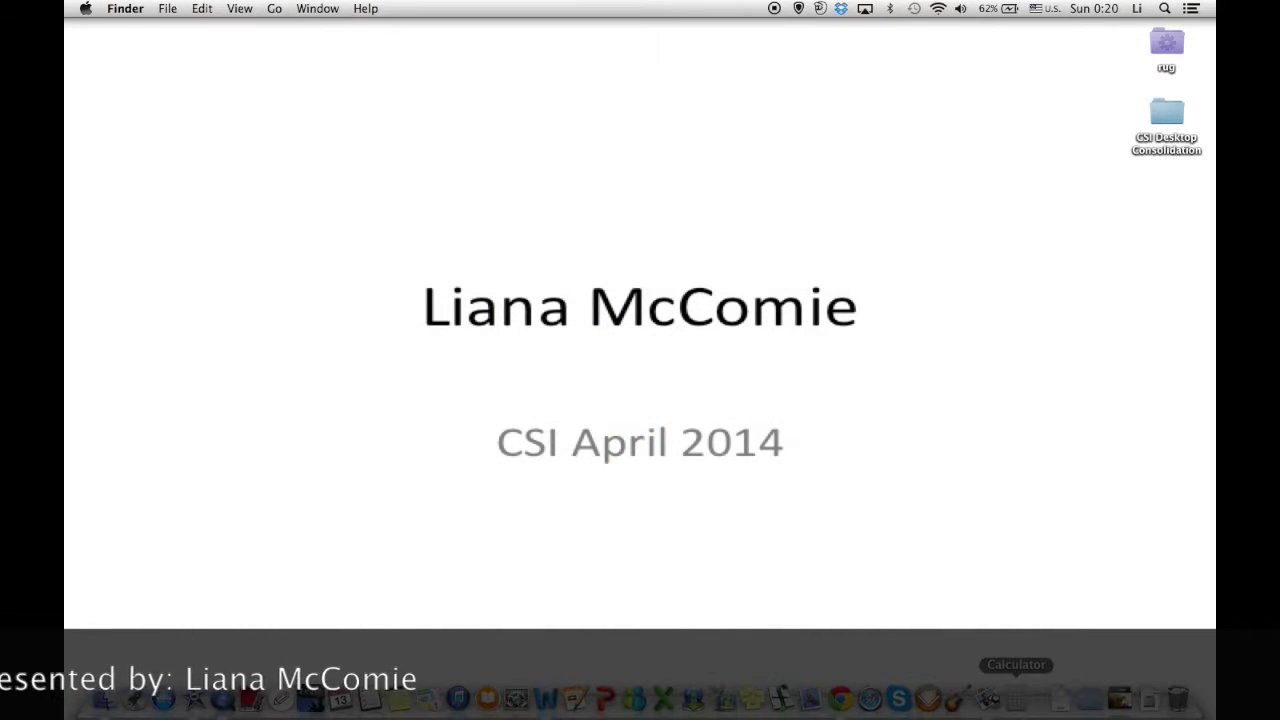
pyautogui.rightClick(1016, 700)
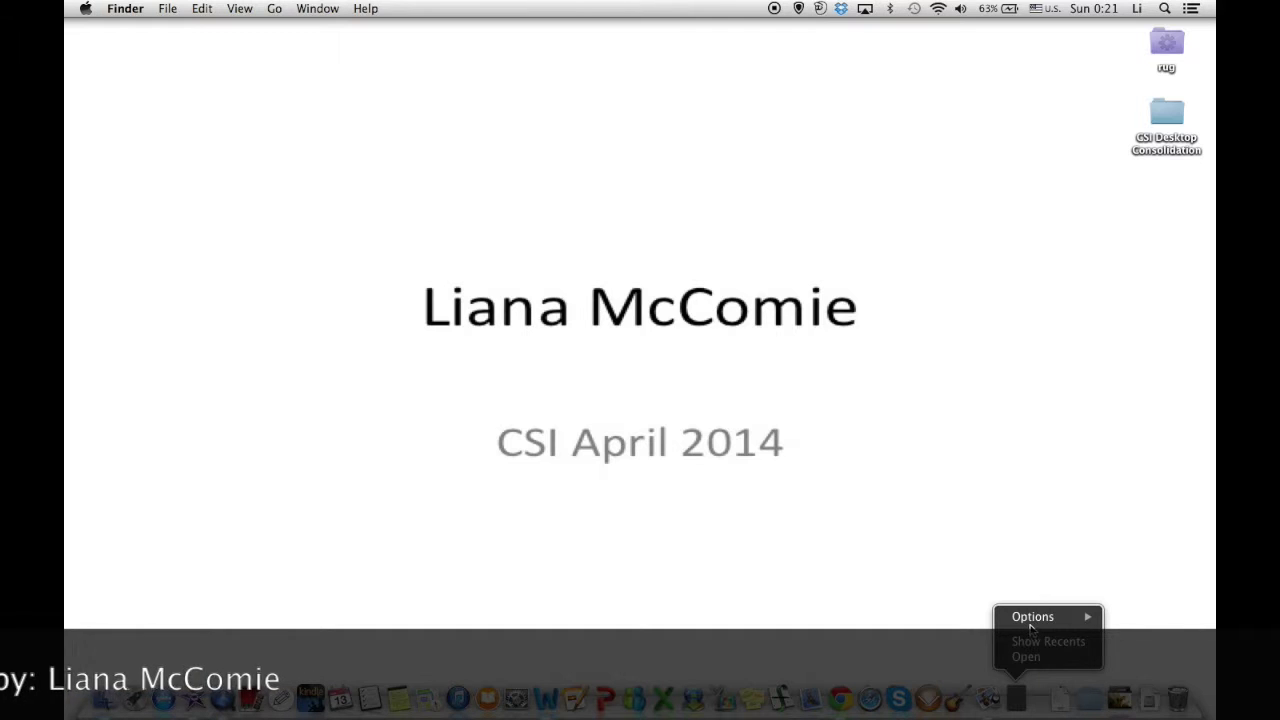
pyautogui.moveTo(1034, 621)
pyautogui.click(929, 567)
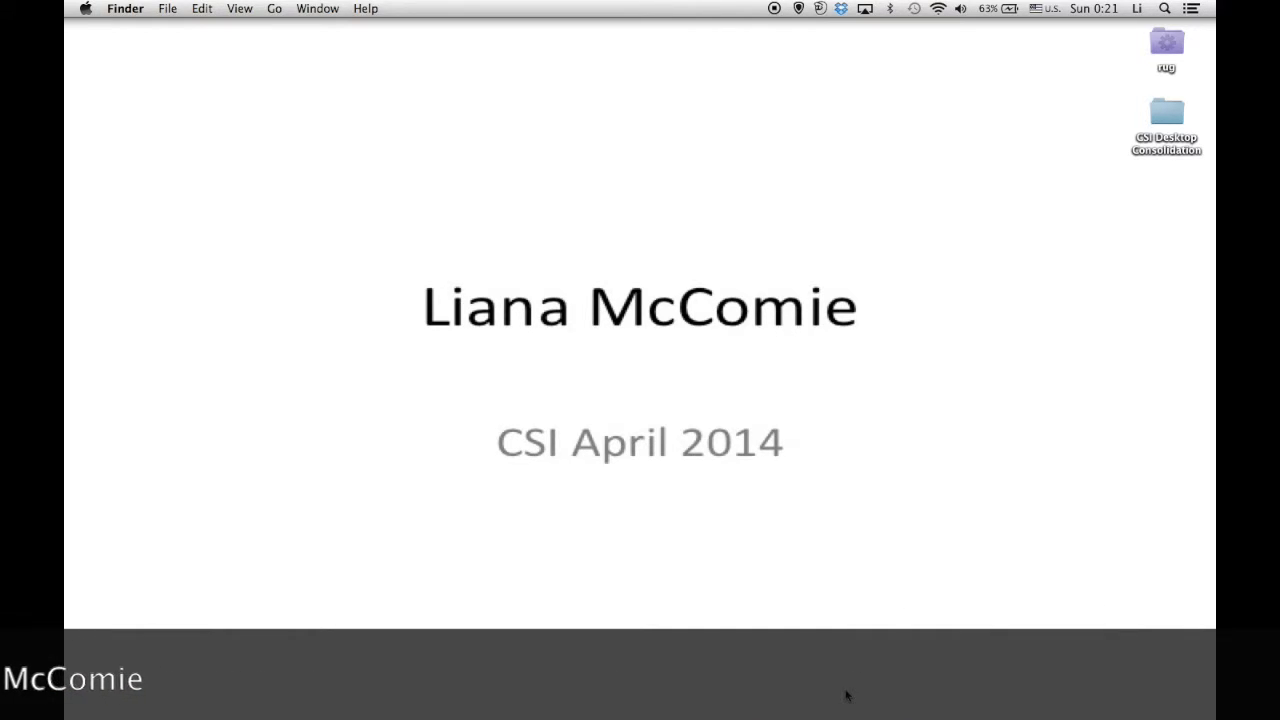
# - Launch VitalSource Bookshelf and show the All Titles collection
pyautogui.moveTo(1011, 705)
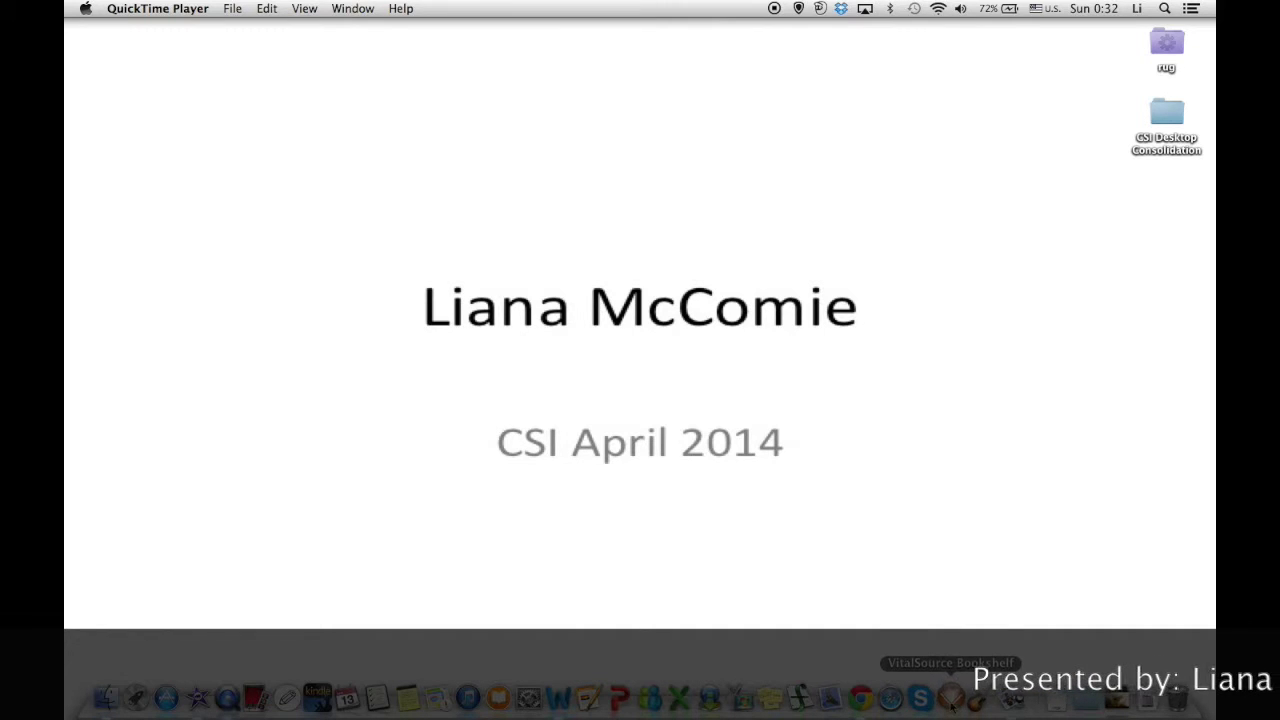
pyautogui.click(952, 699)
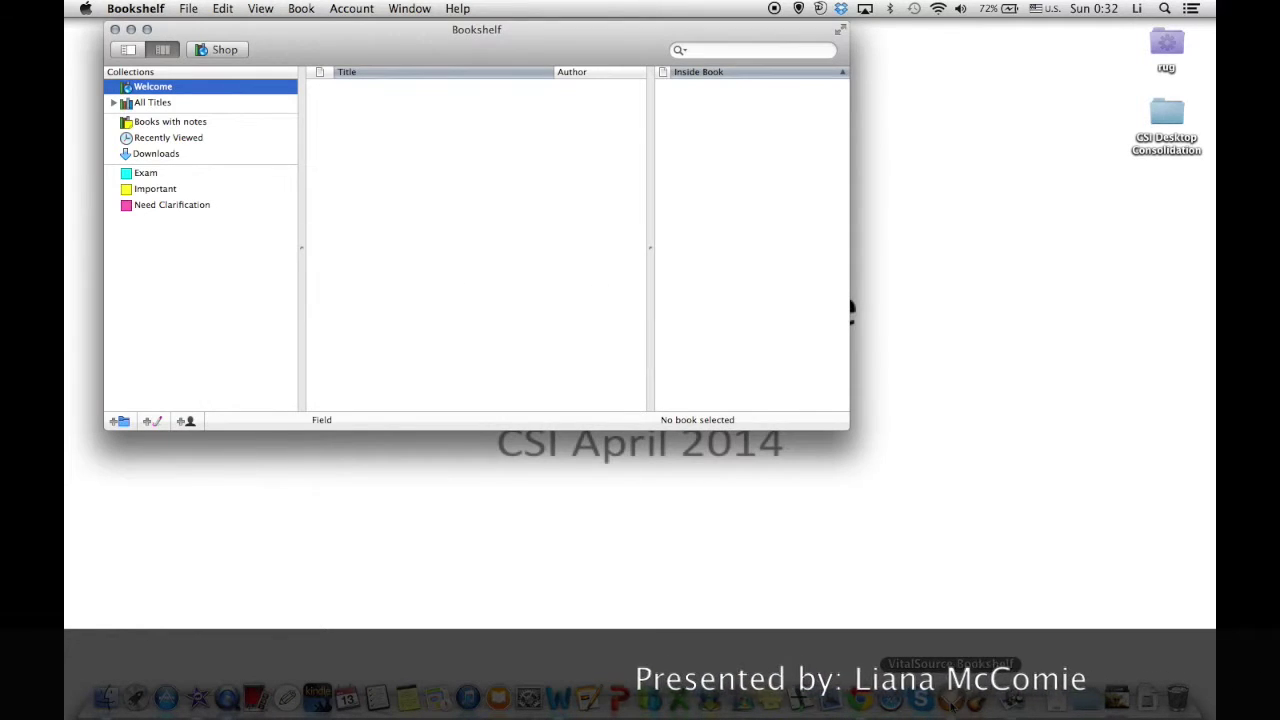
pyautogui.press('Down')
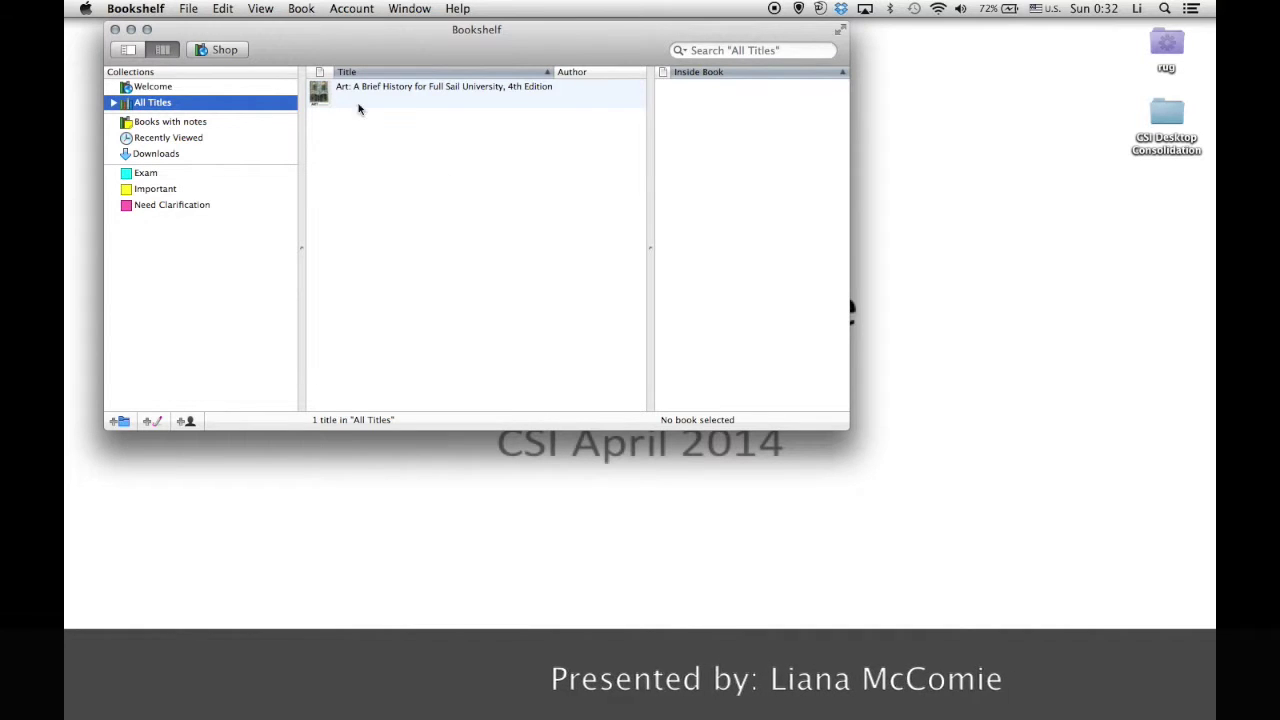
# - Force quit the Bookshelf application and confirm the forced closure
pyautogui.click(189, 8)
pyautogui.moveTo(155, 9)
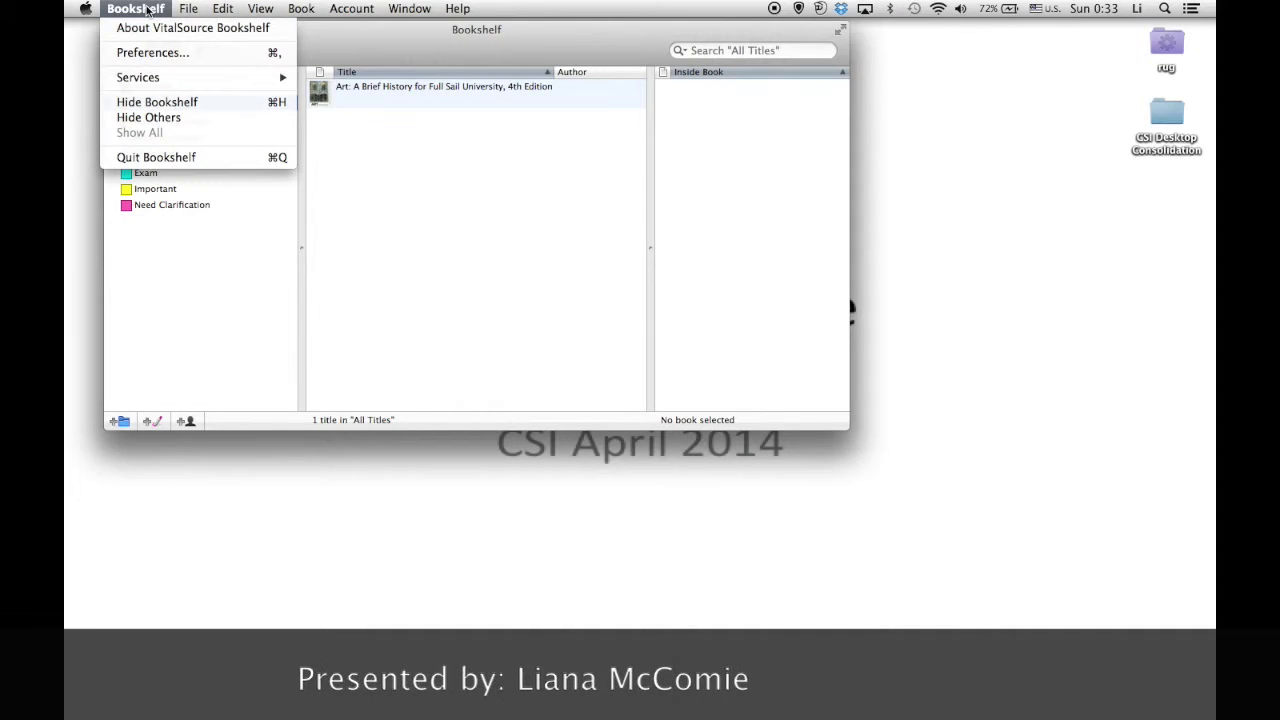
pyautogui.moveTo(86, 10)
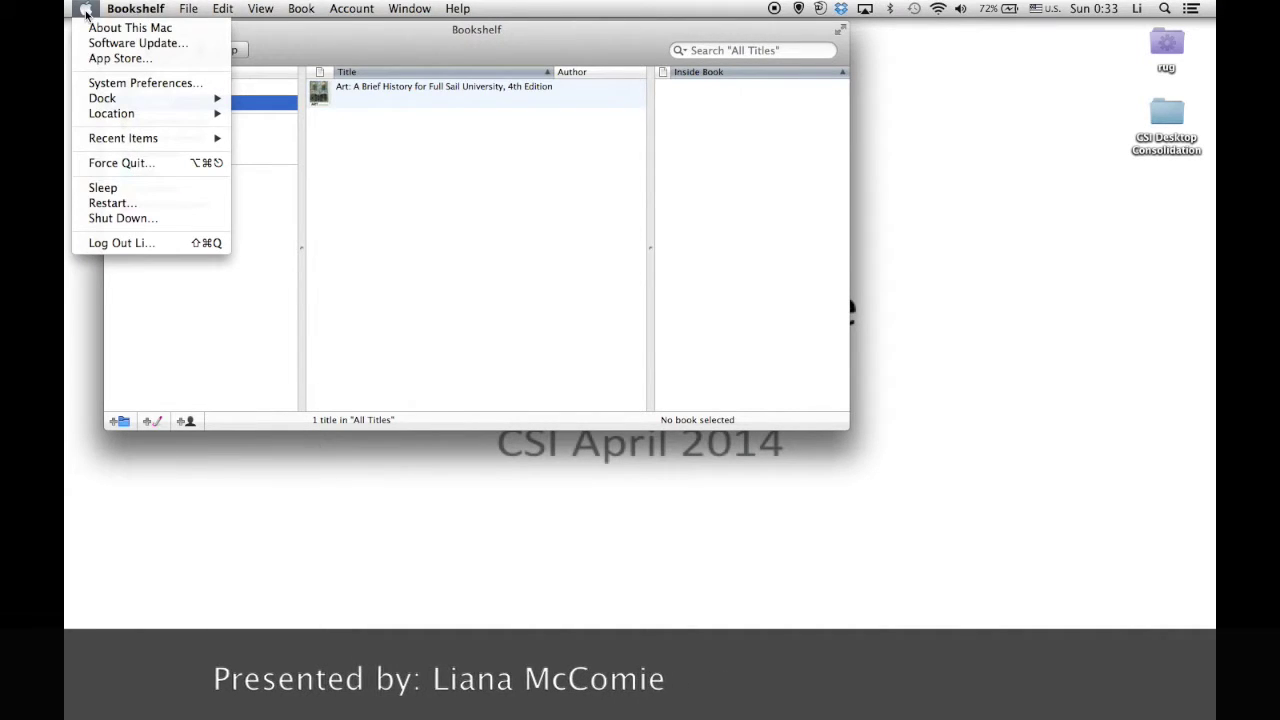
pyautogui.click(118, 163)
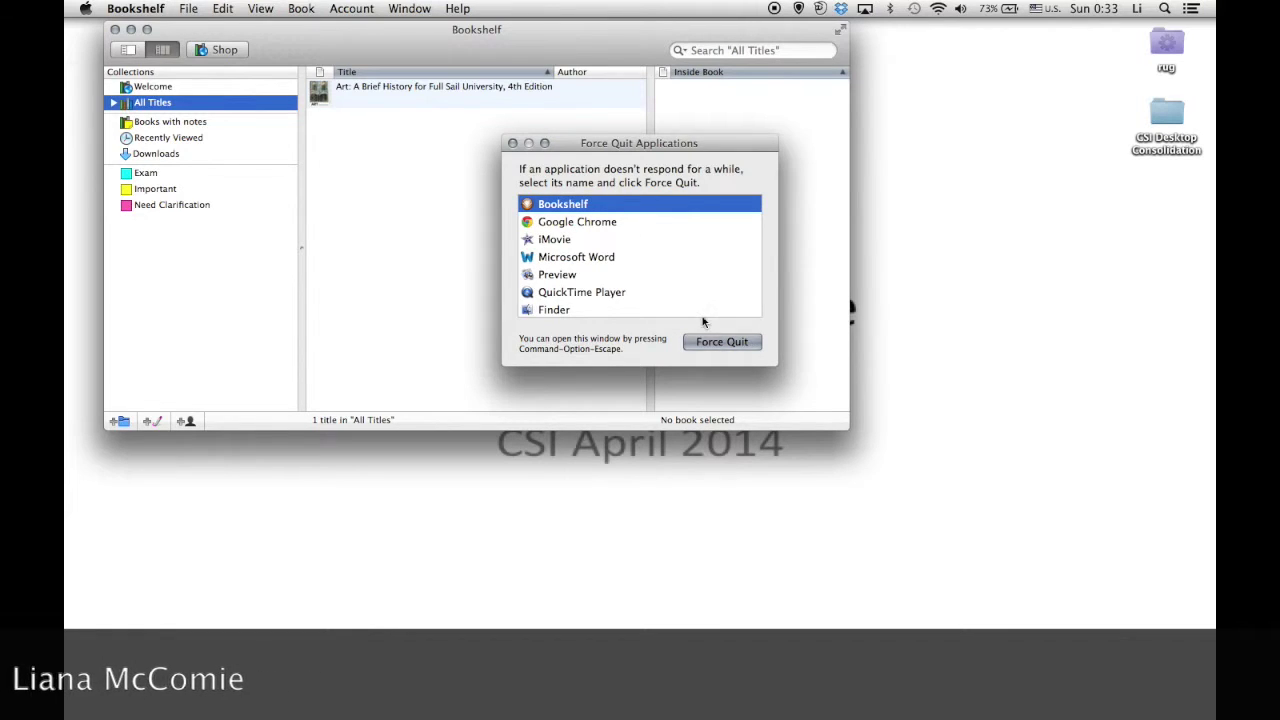
pyautogui.click(716, 344)
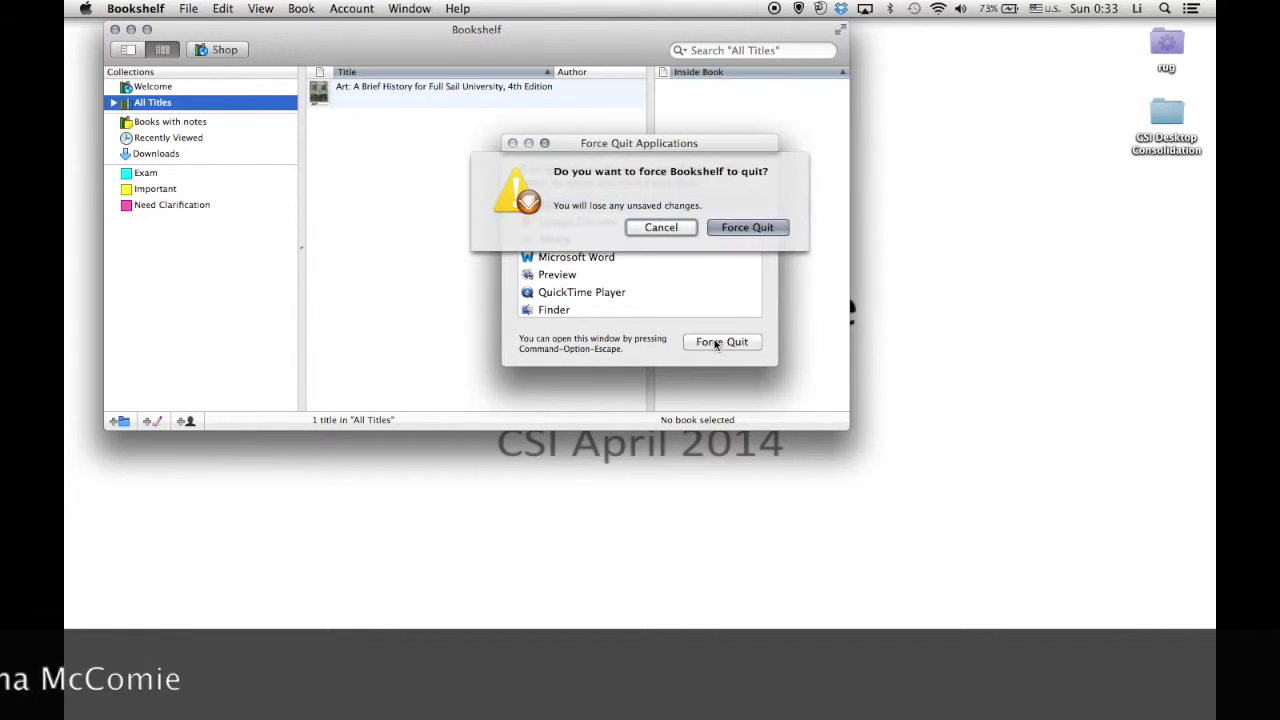
pyautogui.click(760, 227)
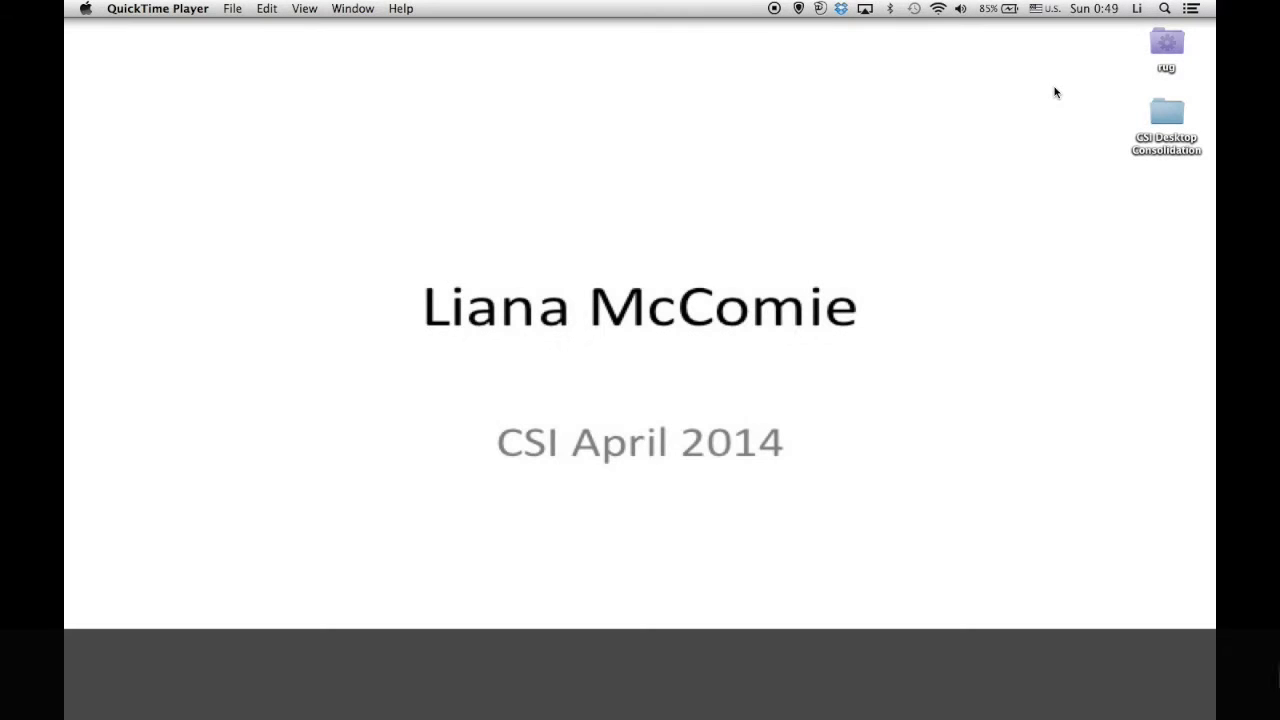
# - Search the Mac for "rug" with Spotlight and look through the matching documents and images
pyautogui.click(1165, 9)
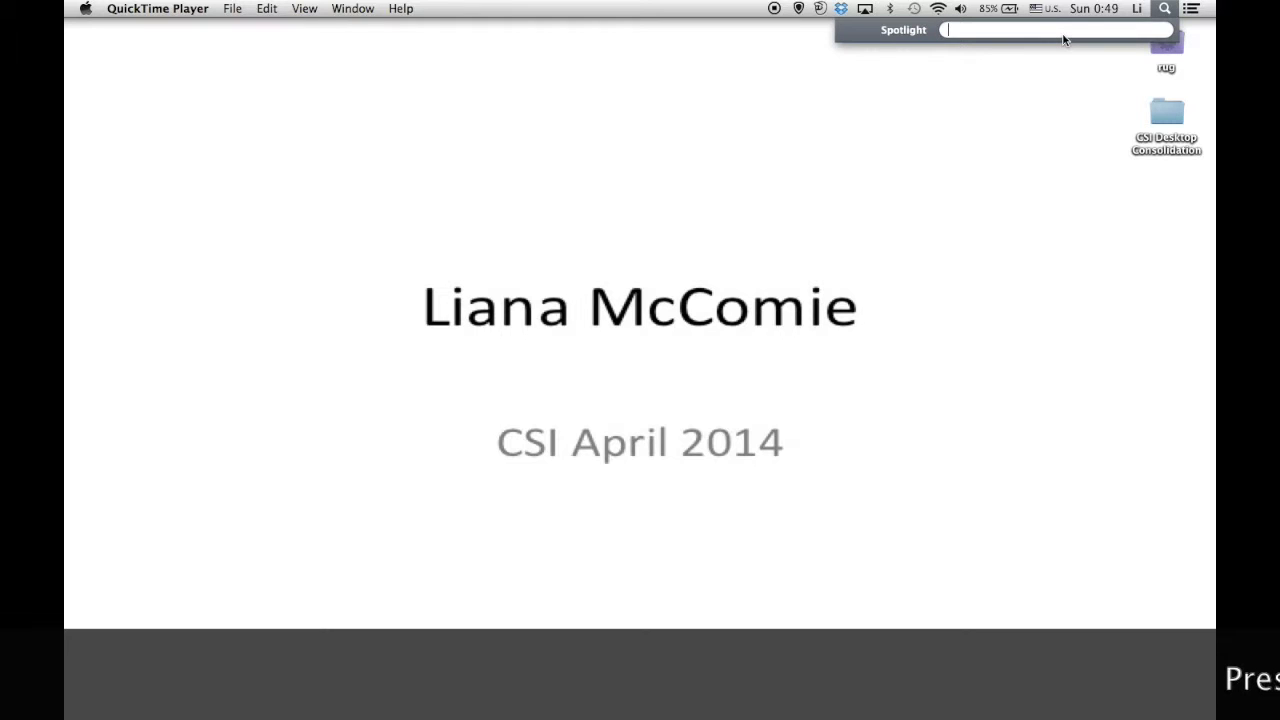
pyautogui.write('r')
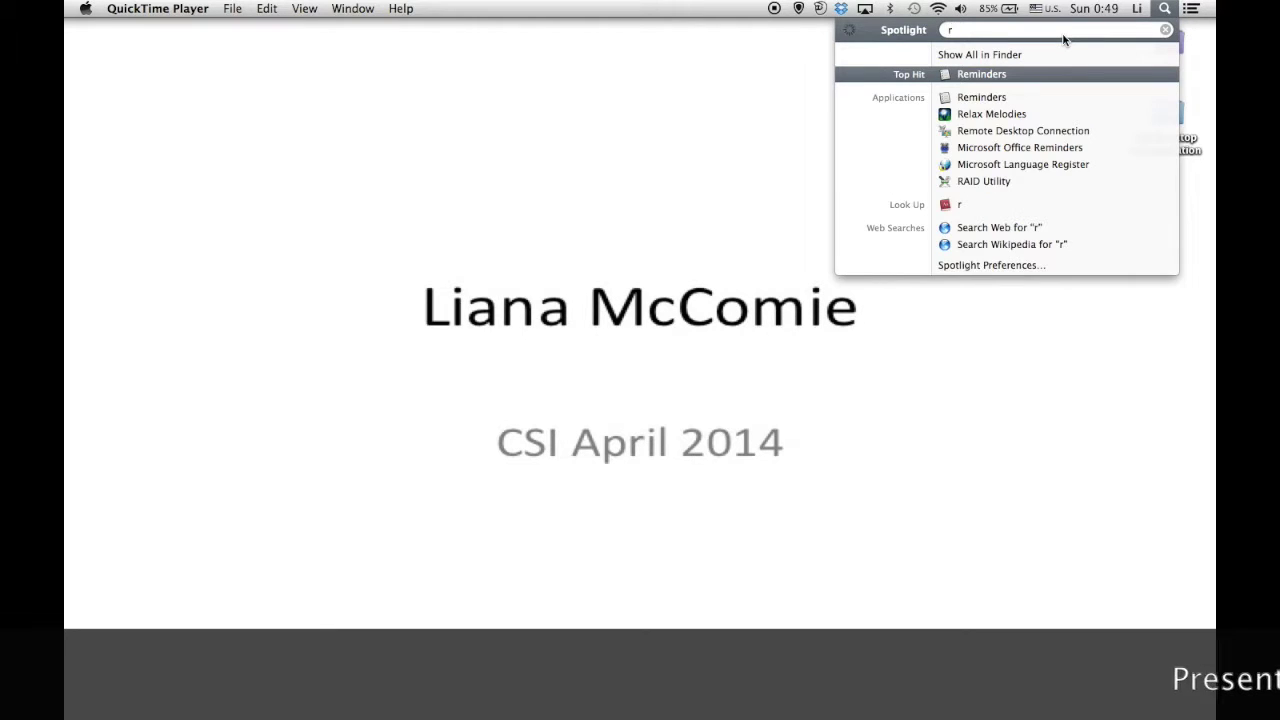
pyautogui.write('ug')
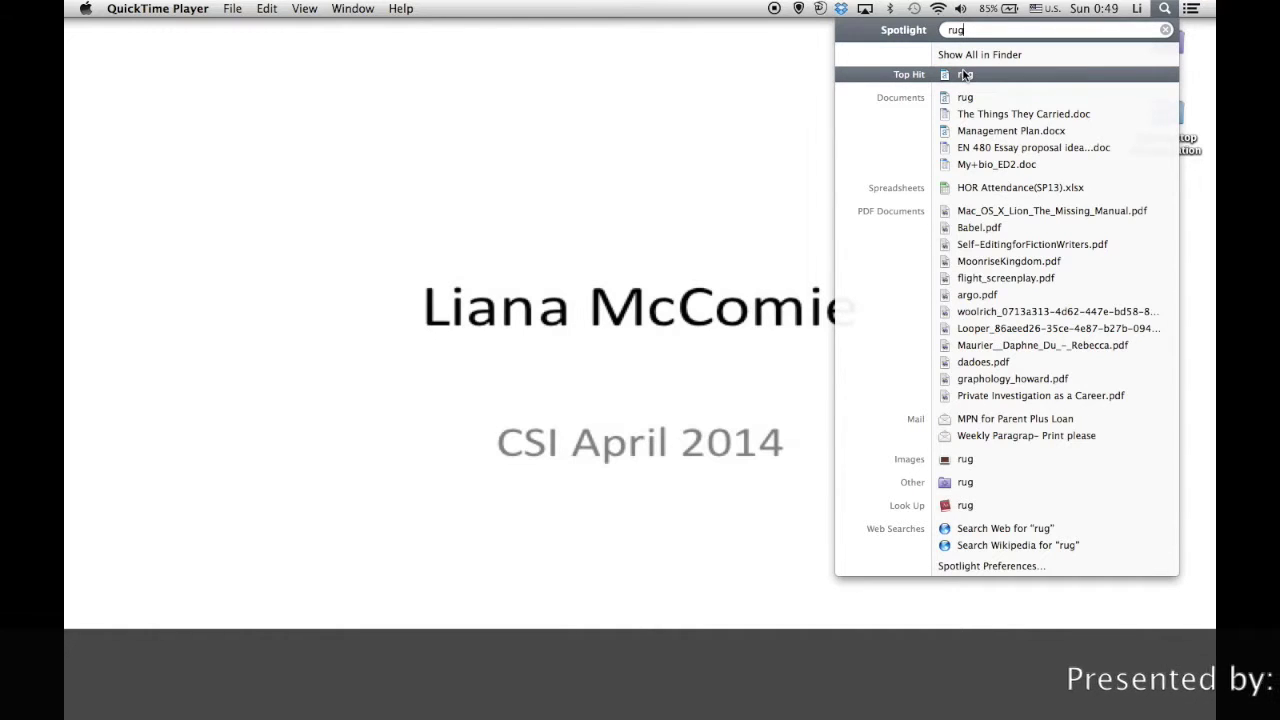
pyautogui.moveTo(967, 100)
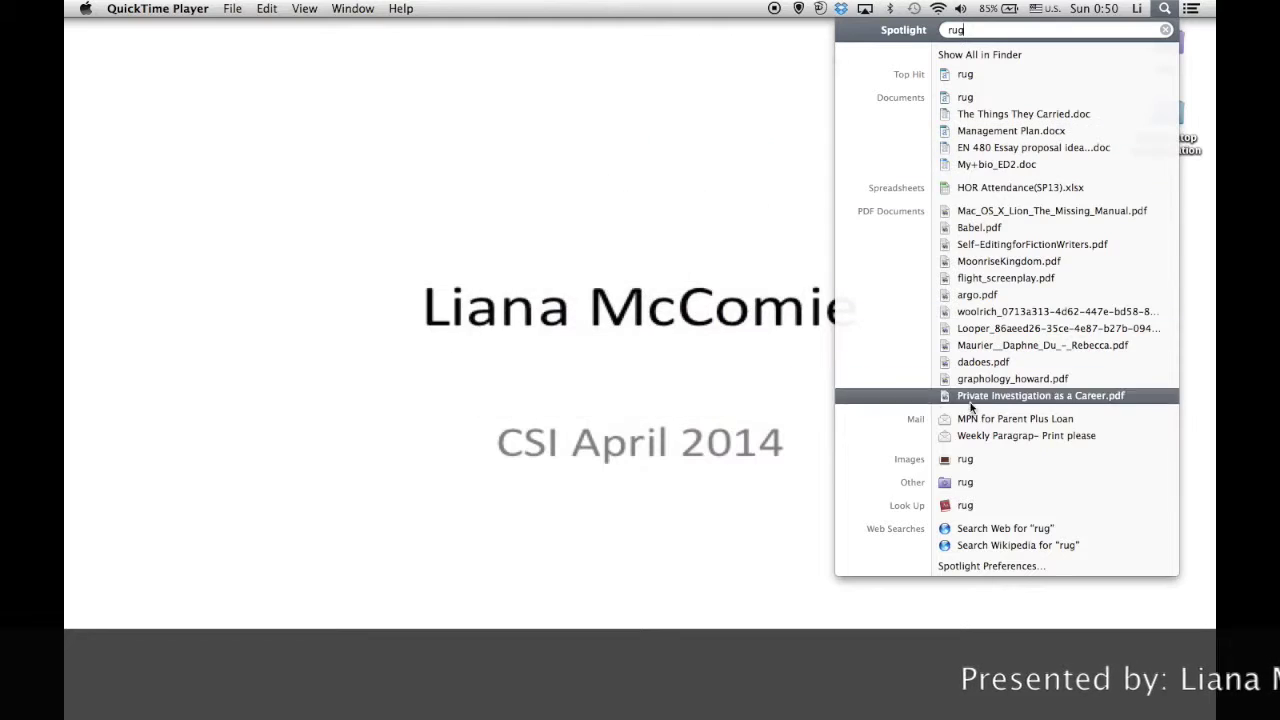
pyautogui.moveTo(966, 460)
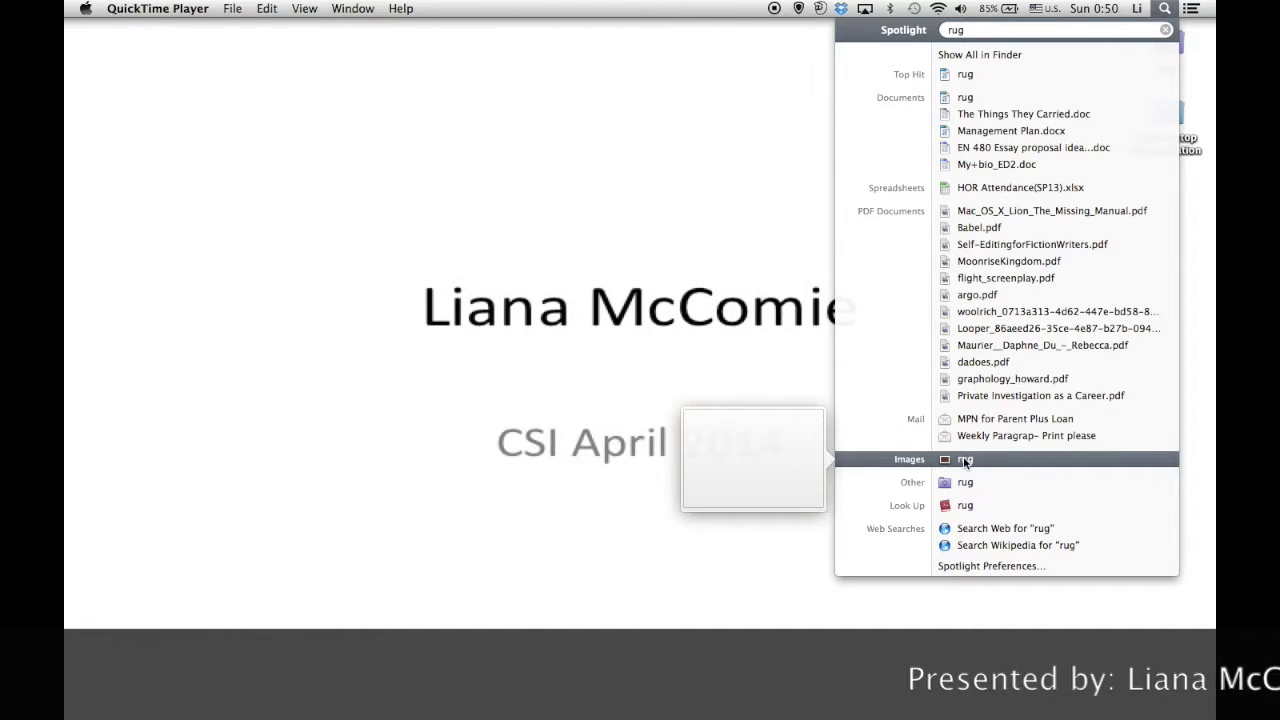
# - In the Spotlight preferences, limit the search result categories to System Preferences, Documents, Folders and Images
pyautogui.click(984, 567)
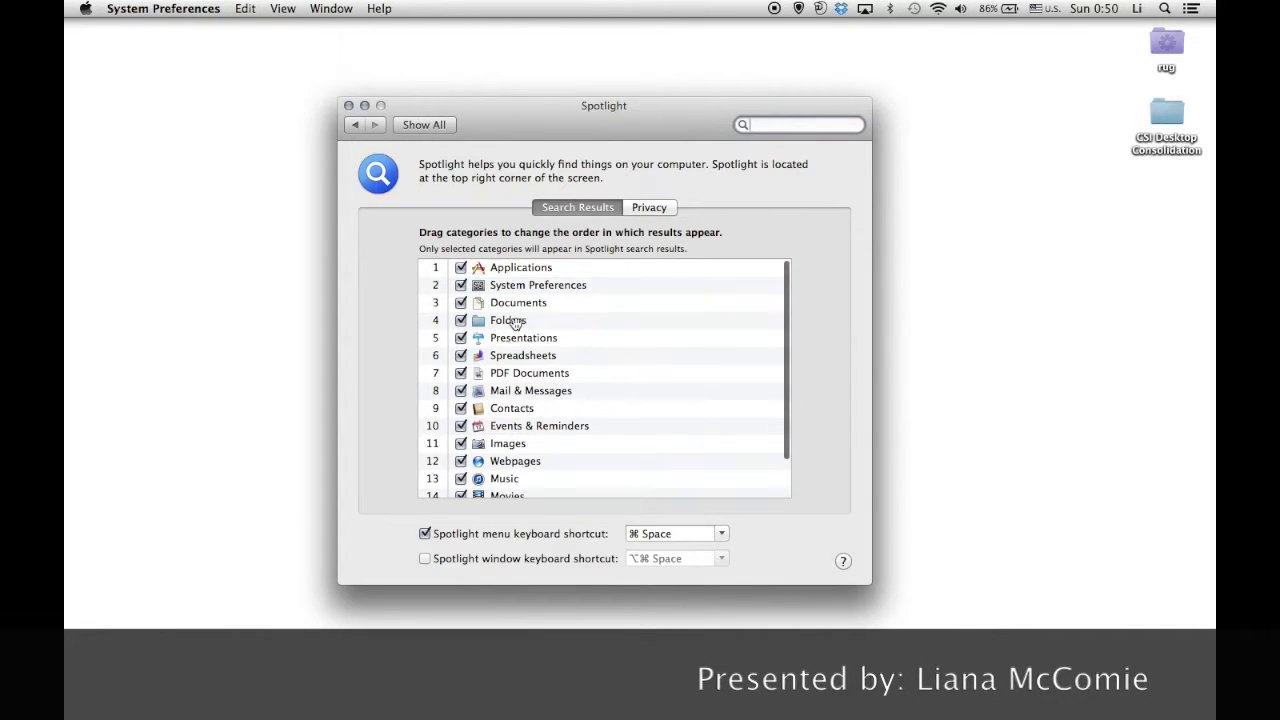
pyautogui.click(460, 267)
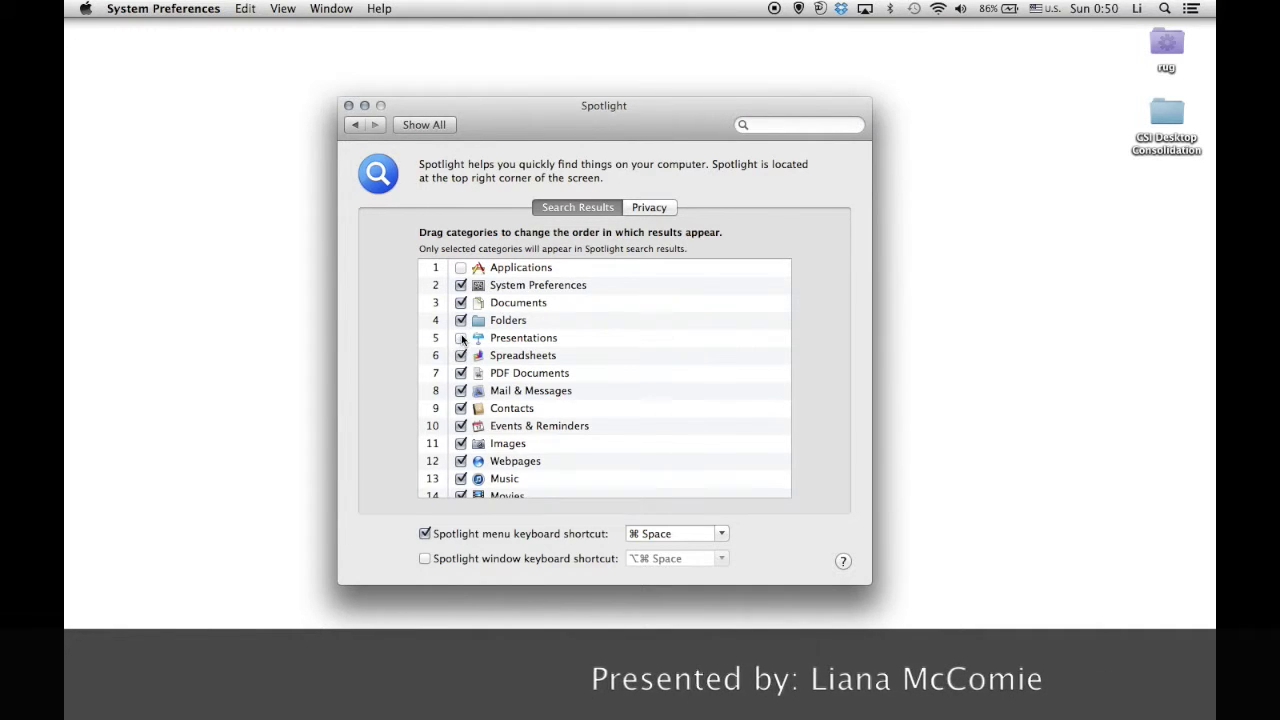
pyautogui.click(461, 408)
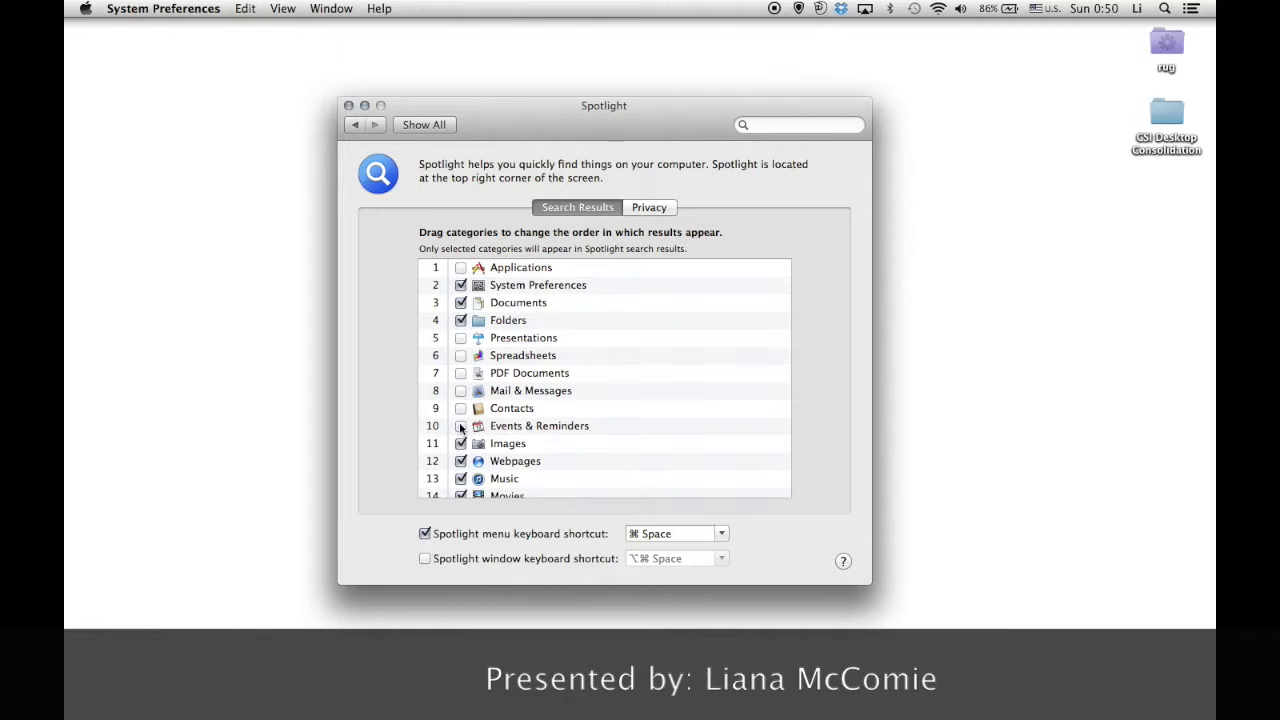
pyautogui.click(461, 443)
pyautogui.scroll(-1, 461, 445)
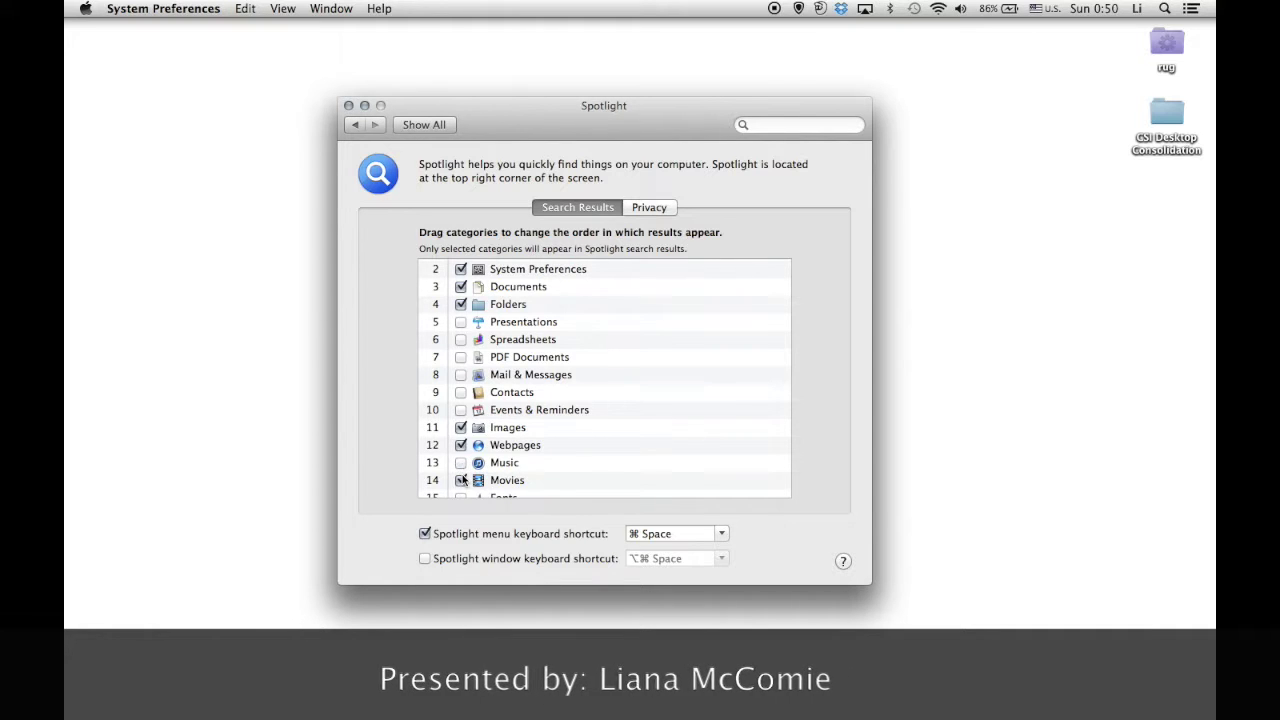
pyautogui.click(460, 445)
pyautogui.scroll(-2, 466, 440)
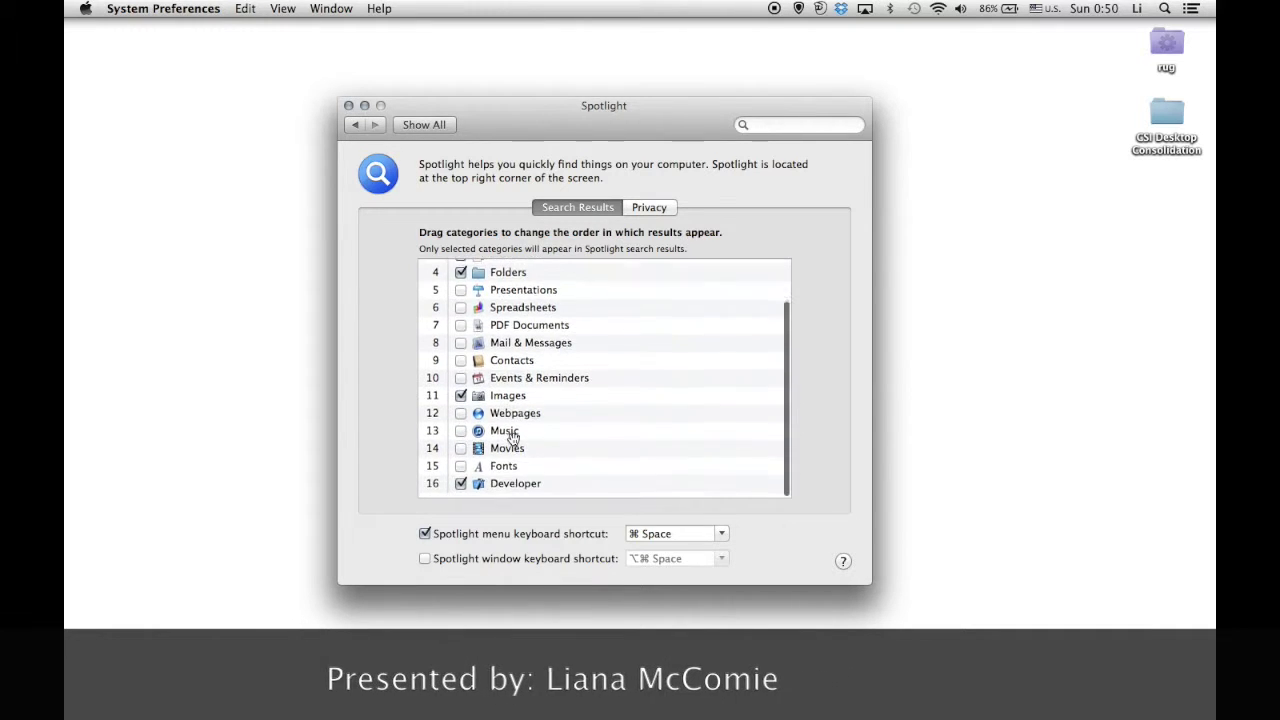
pyautogui.click(461, 488)
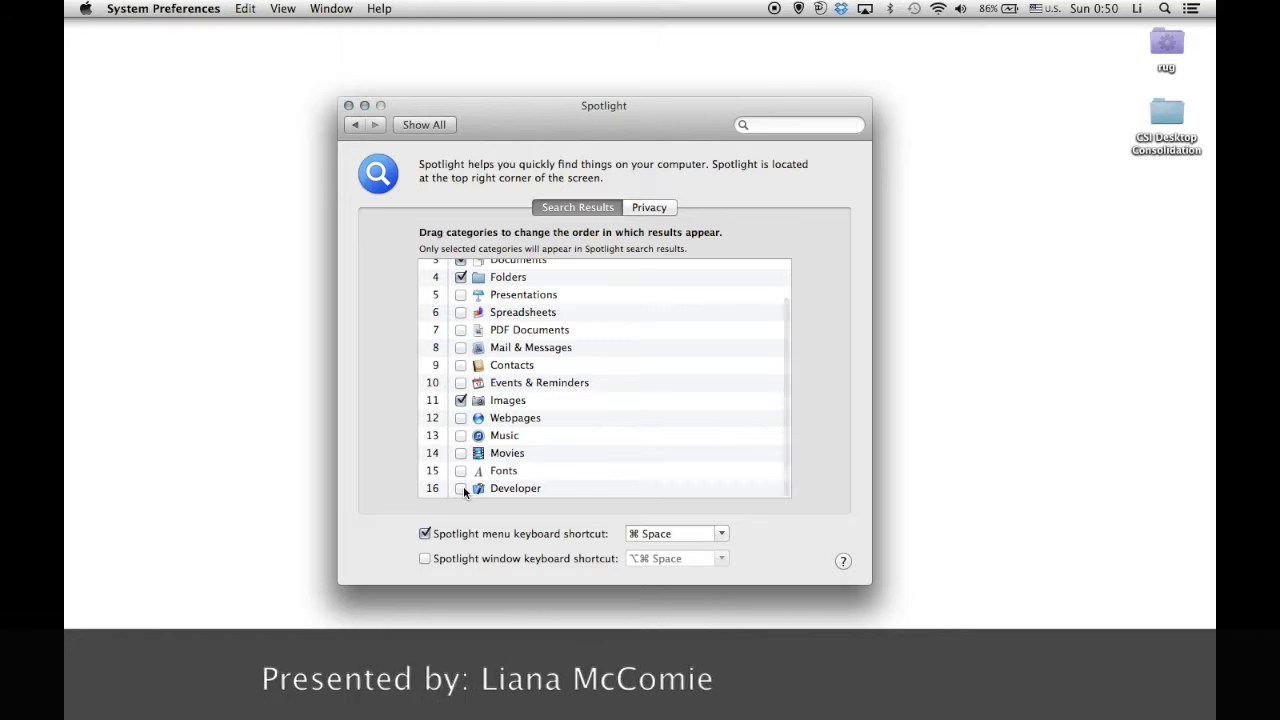
# - Add the Books folder to the locations Spotlight is prevented from searching
pyautogui.click(650, 207)
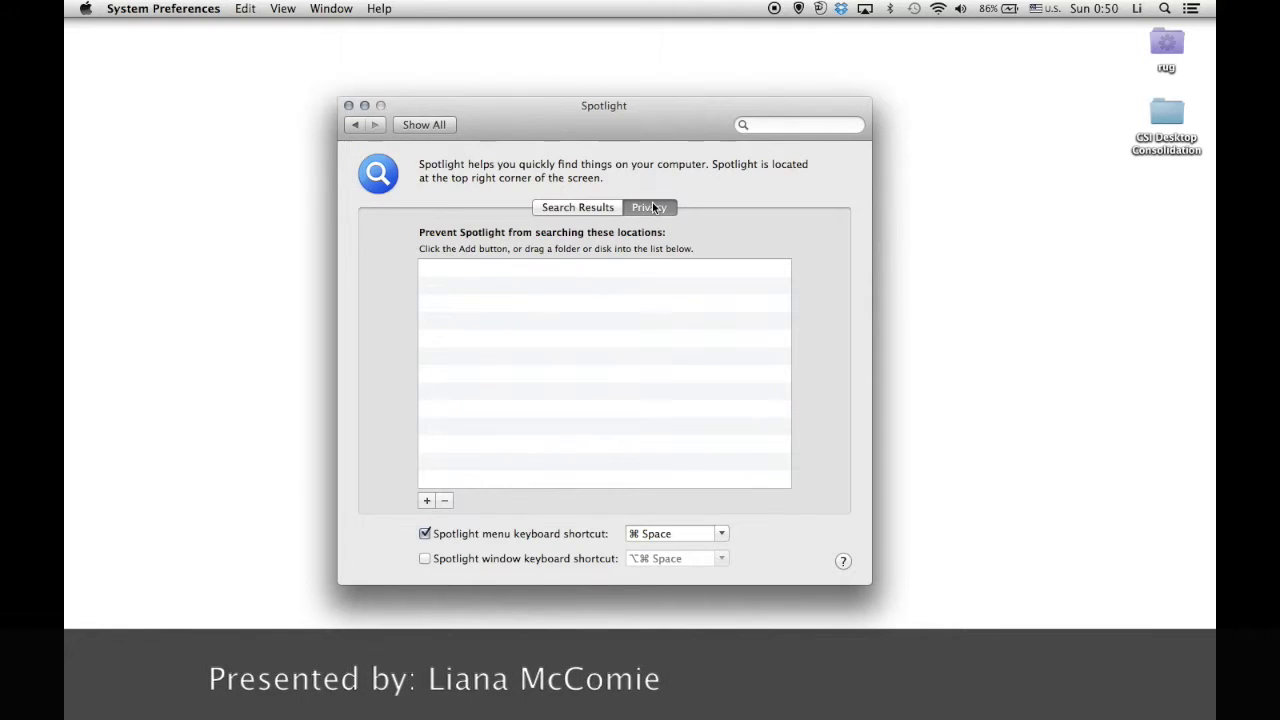
pyautogui.click(427, 501)
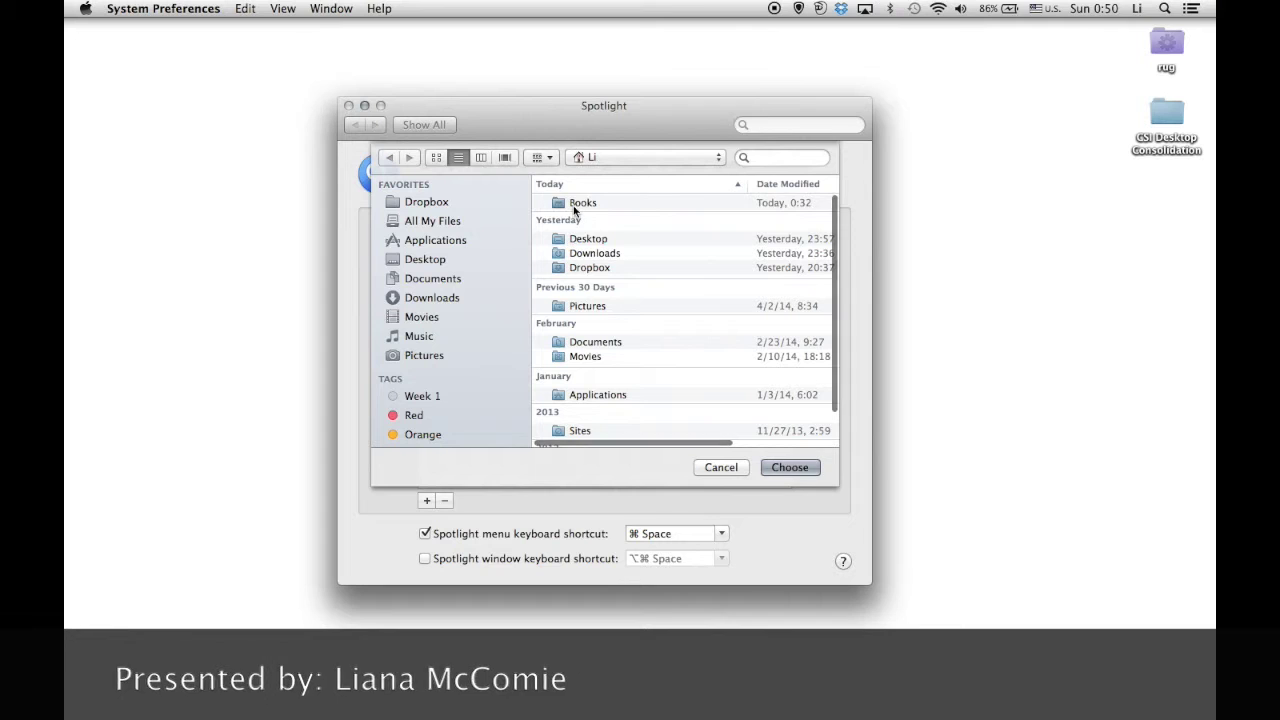
pyautogui.click(575, 204)
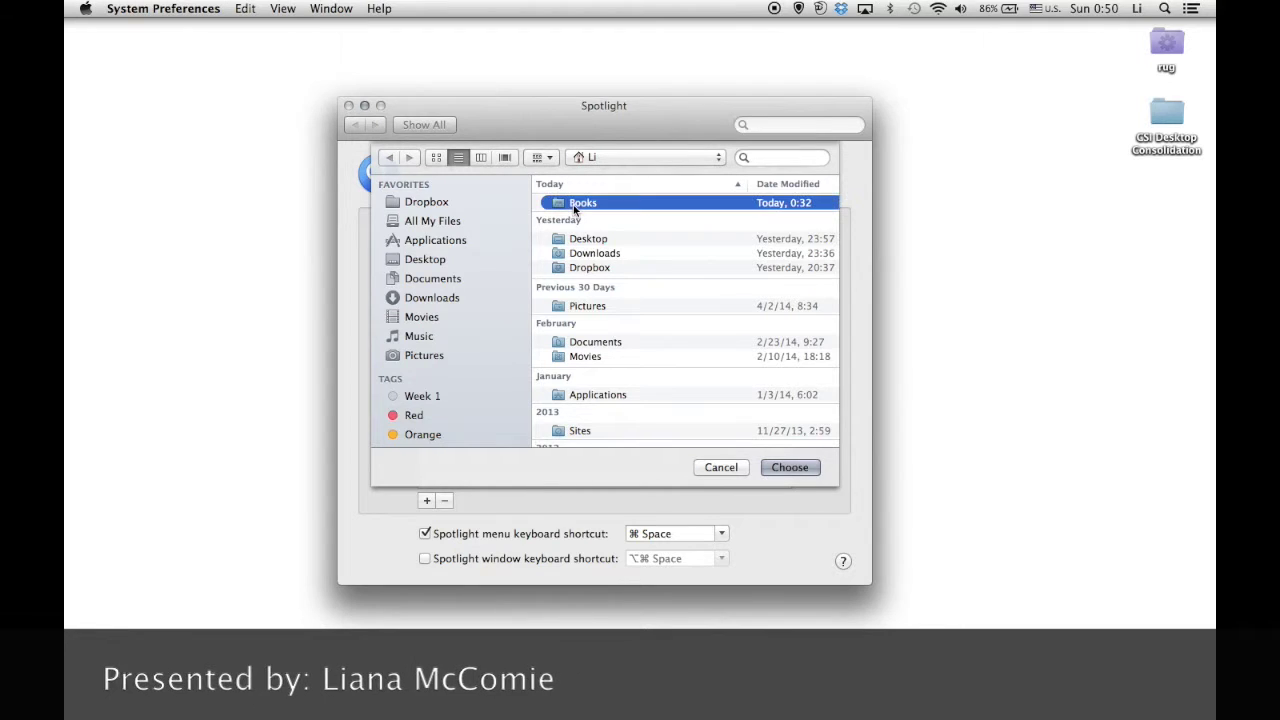
pyautogui.click(789, 468)
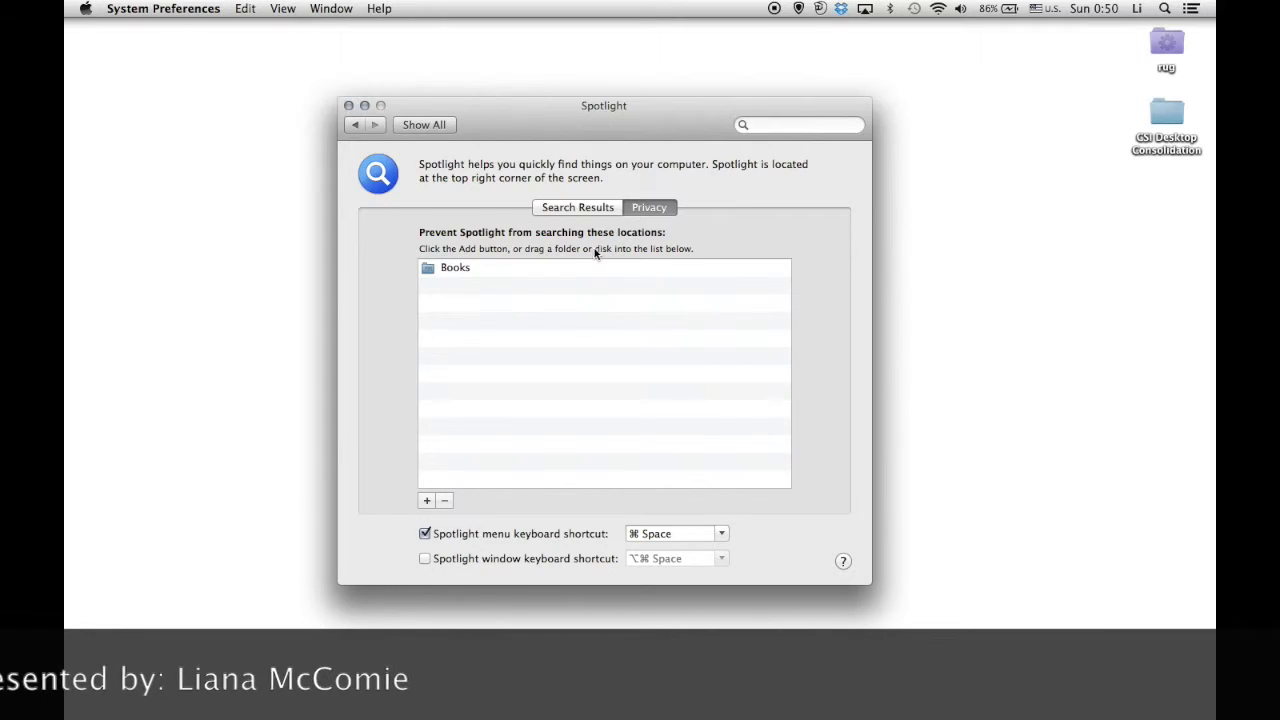
# - Remove the Books folder from Spotlight's excluded locations and close the preferences window
pyautogui.click(445, 267)
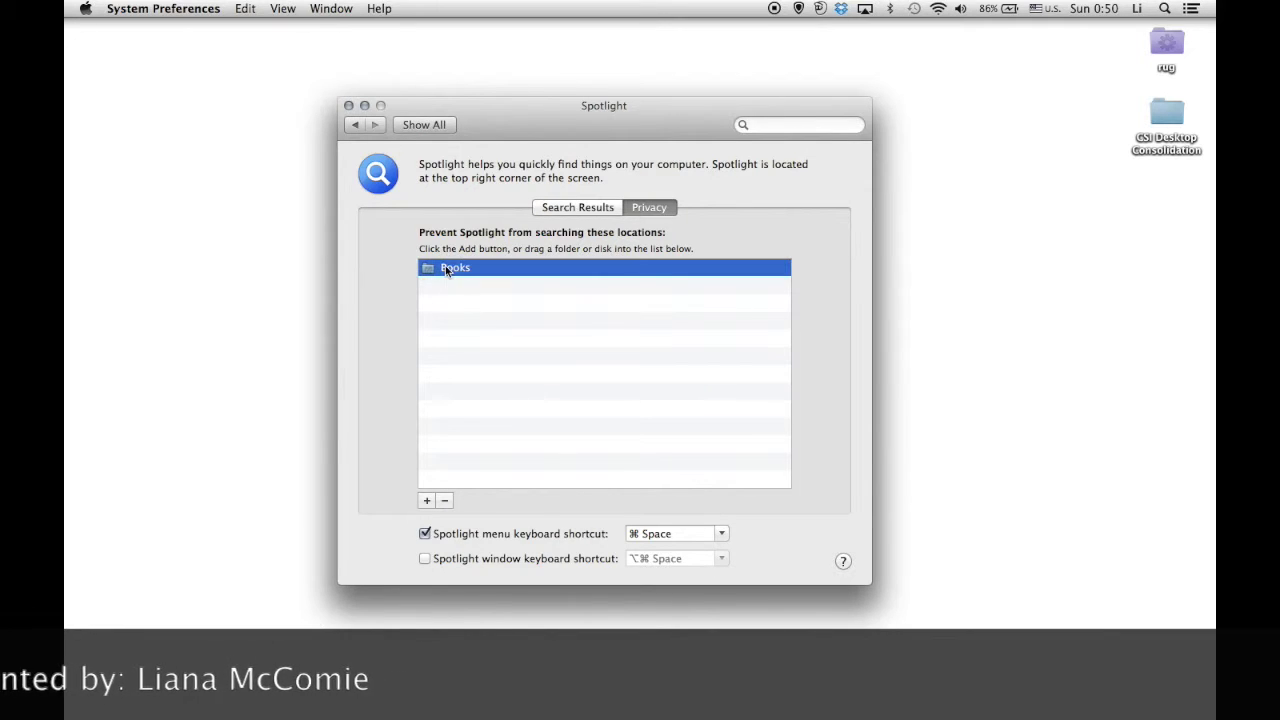
pyautogui.click(445, 502)
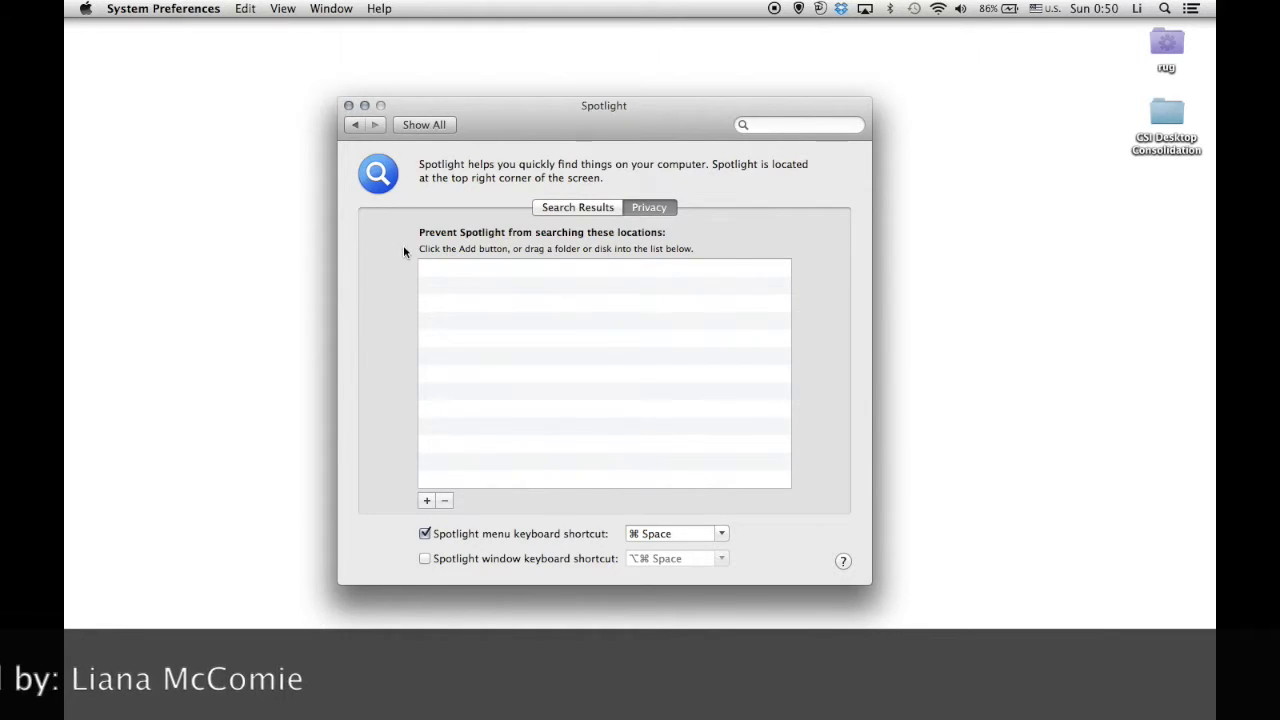
pyautogui.click(349, 106)
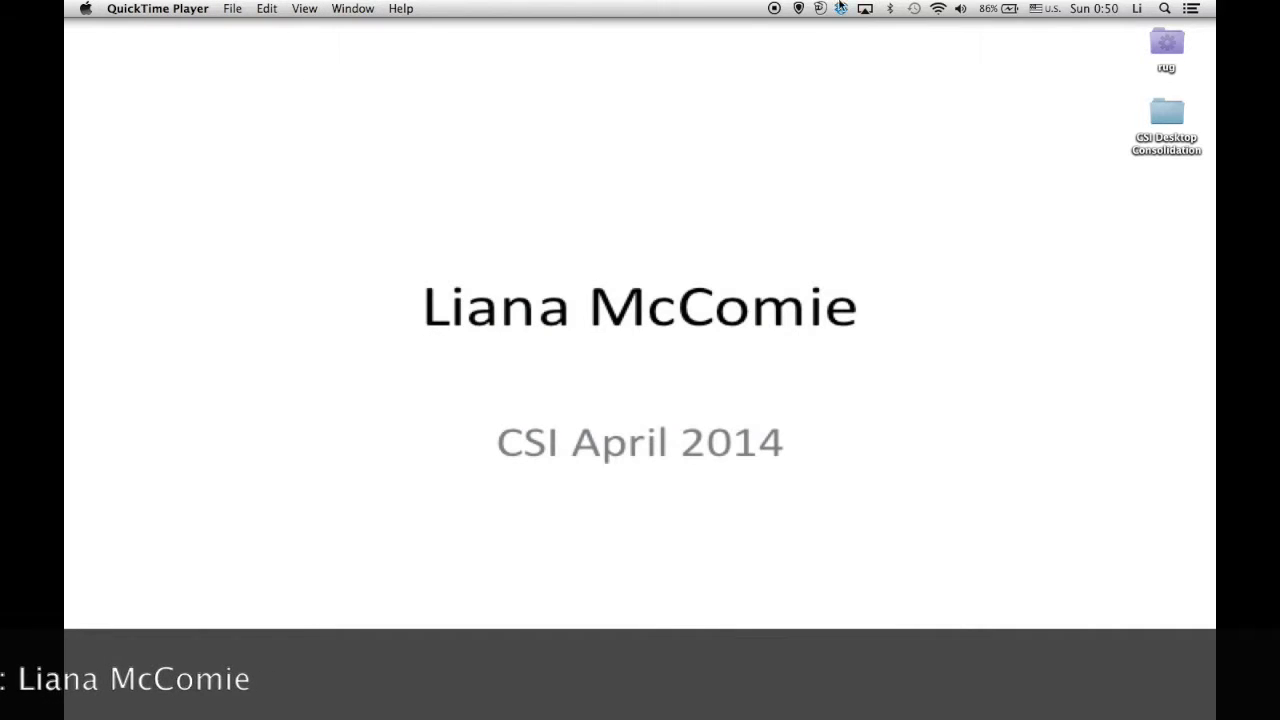
# - Review the Spotlight results for "rug" with the reduced categories, clear the search and dismiss Spotlight
pyautogui.click(1166, 9)
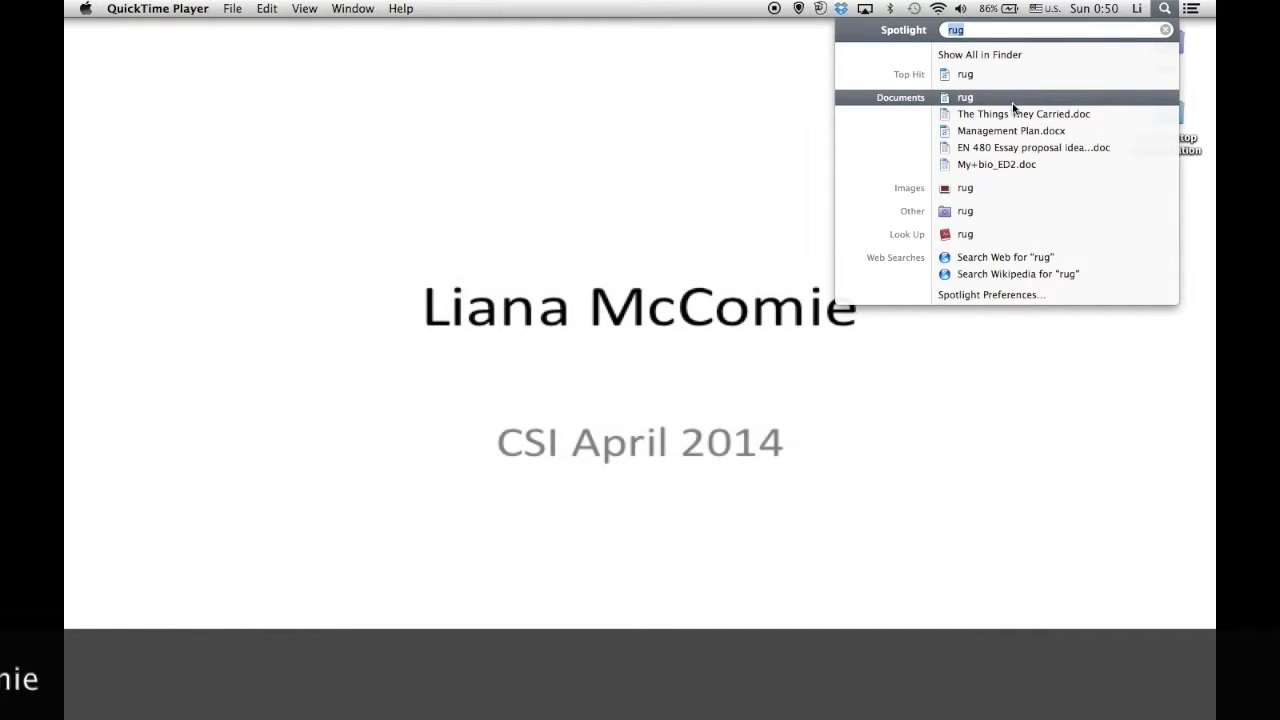
pyautogui.click(1165, 32)
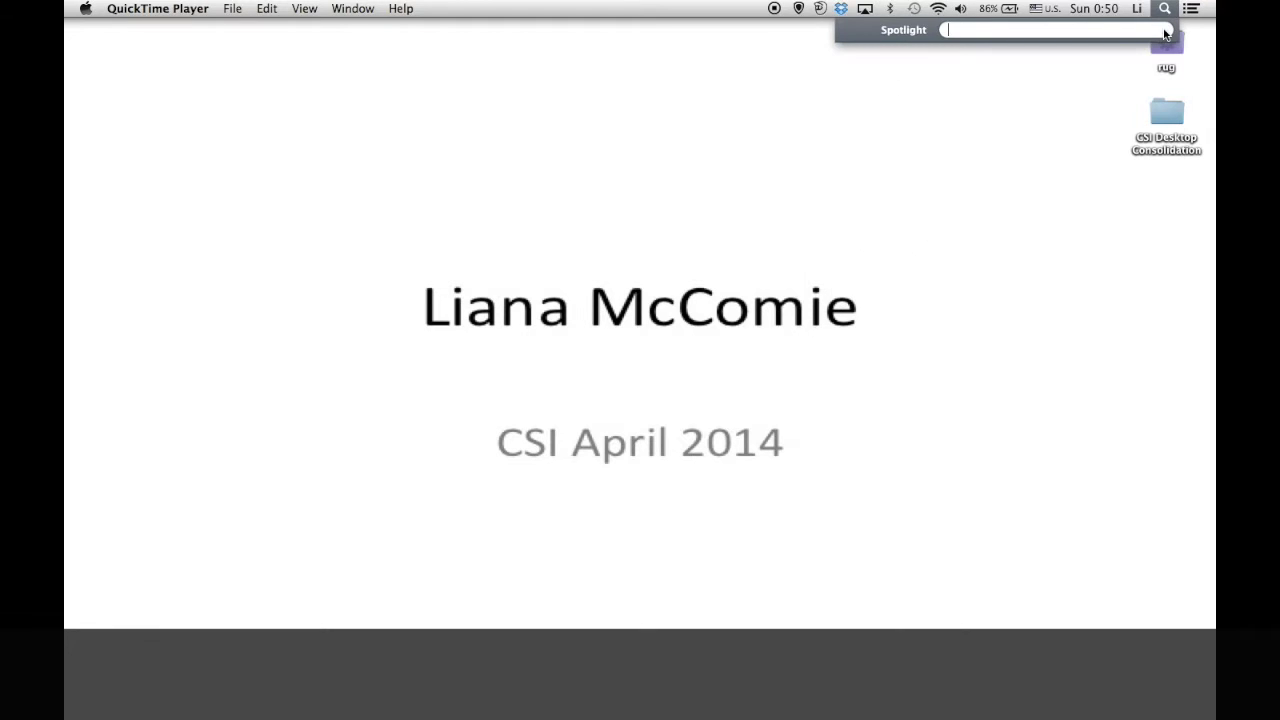
pyautogui.click(1007, 176)
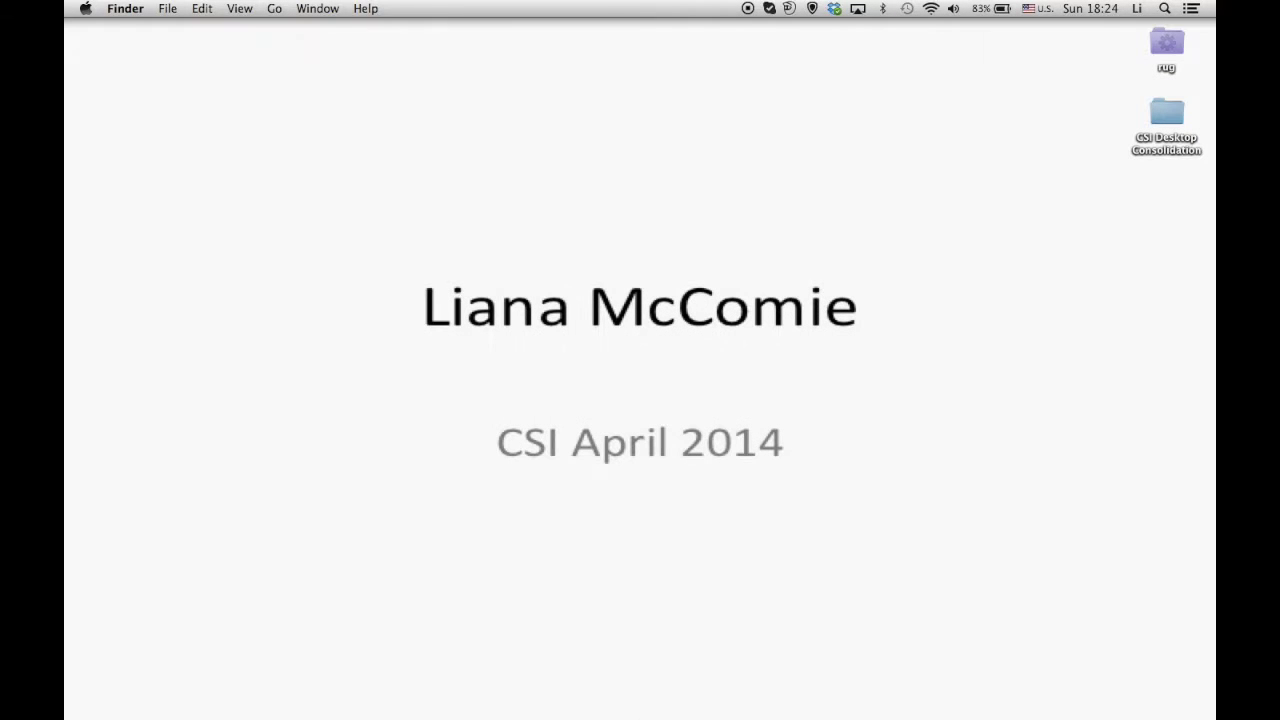
# - Open System Preferences and move its window nearer the middle of the screen
pyautogui.moveTo(649, 697)
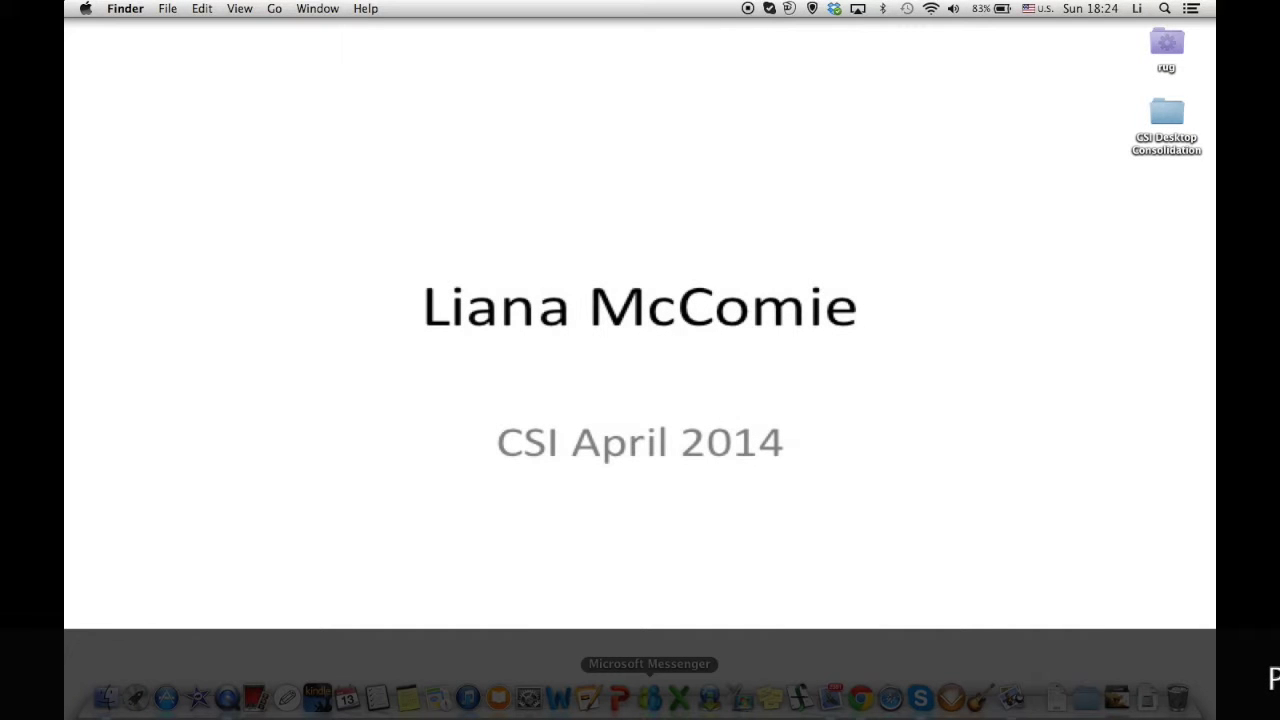
pyautogui.click(529, 697)
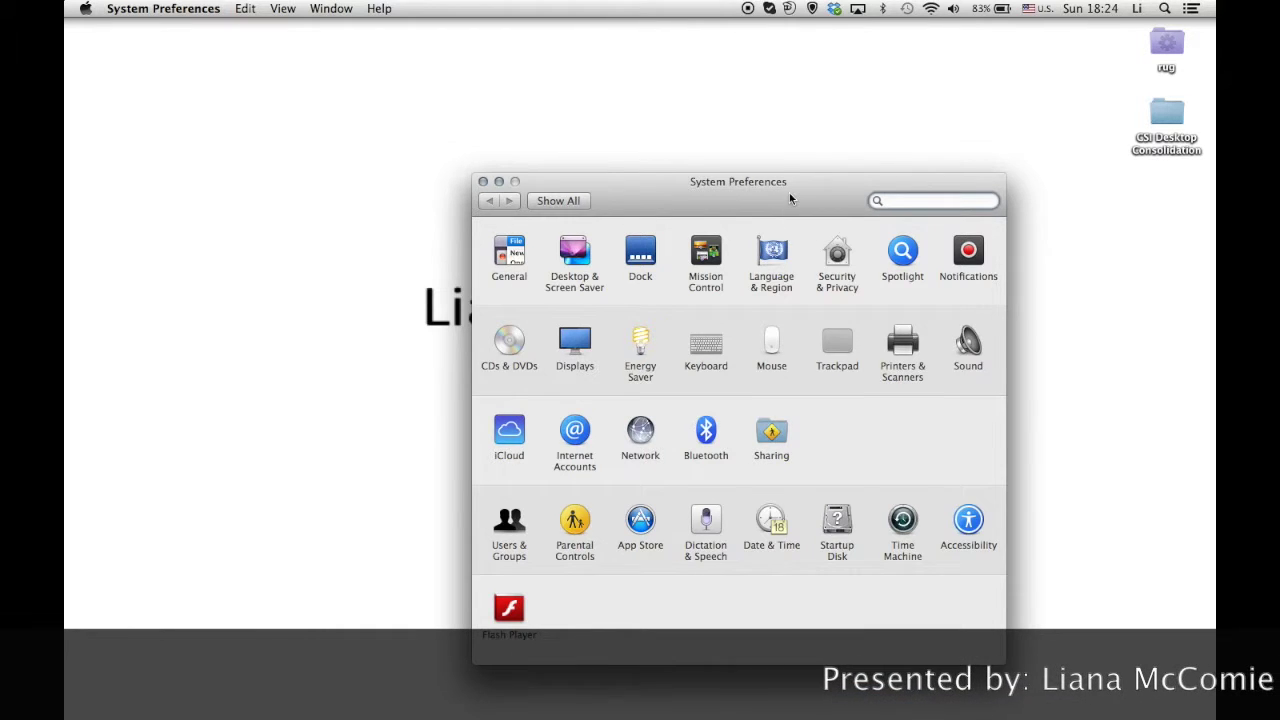
pyautogui.moveTo(790, 199); pyautogui.dragTo(681, 134)
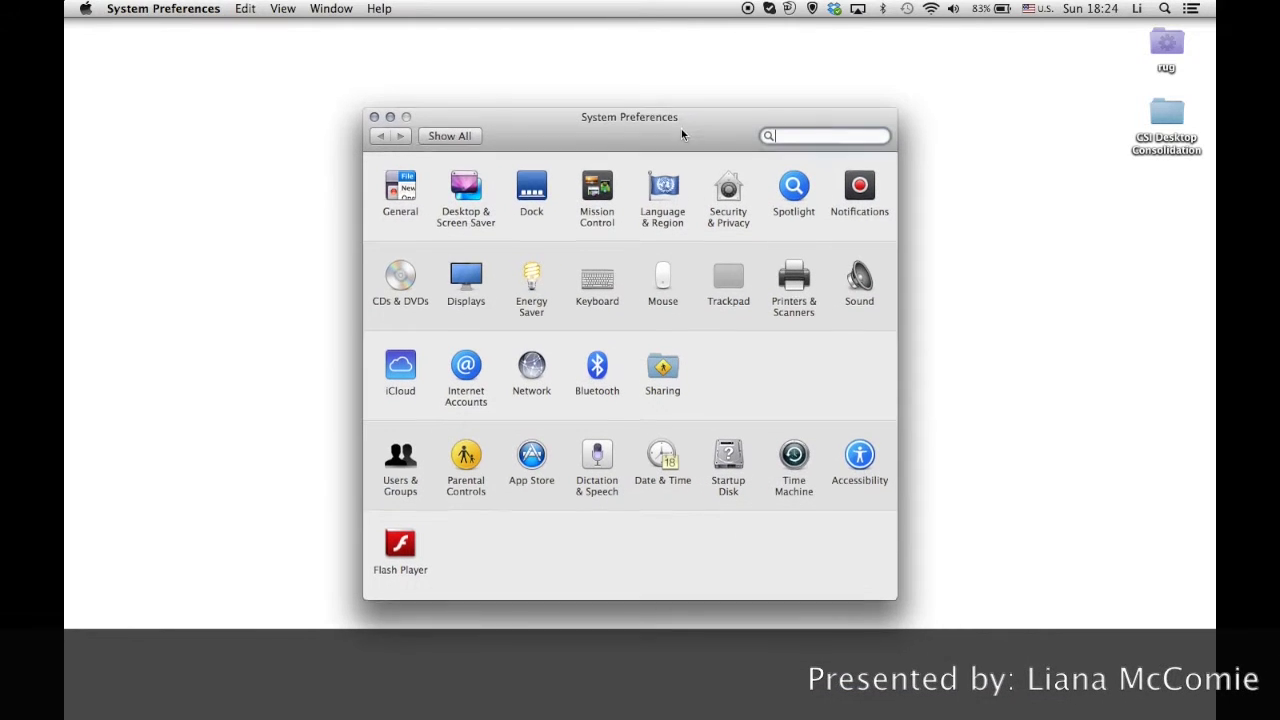
# - In Security & Privacy, view and cancel the login password change, and require the password immediately after sleep or screen saver begins
pyautogui.click(729, 194)
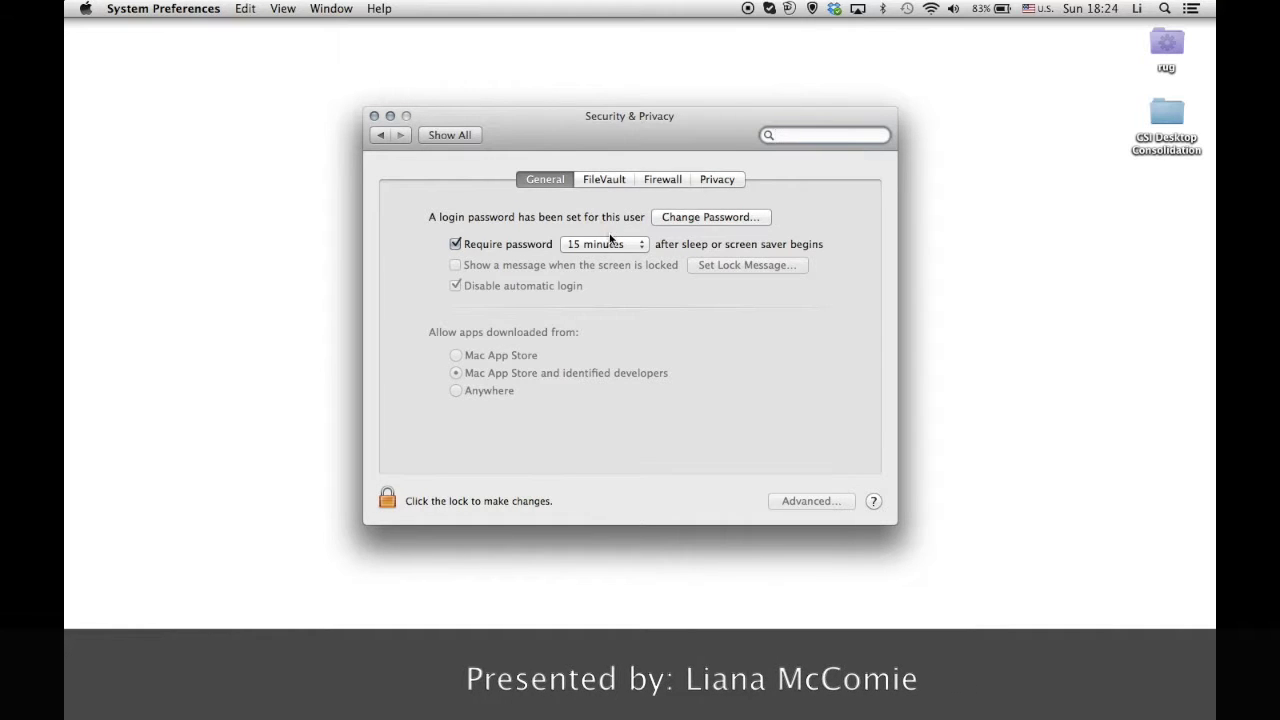
pyautogui.click(691, 219)
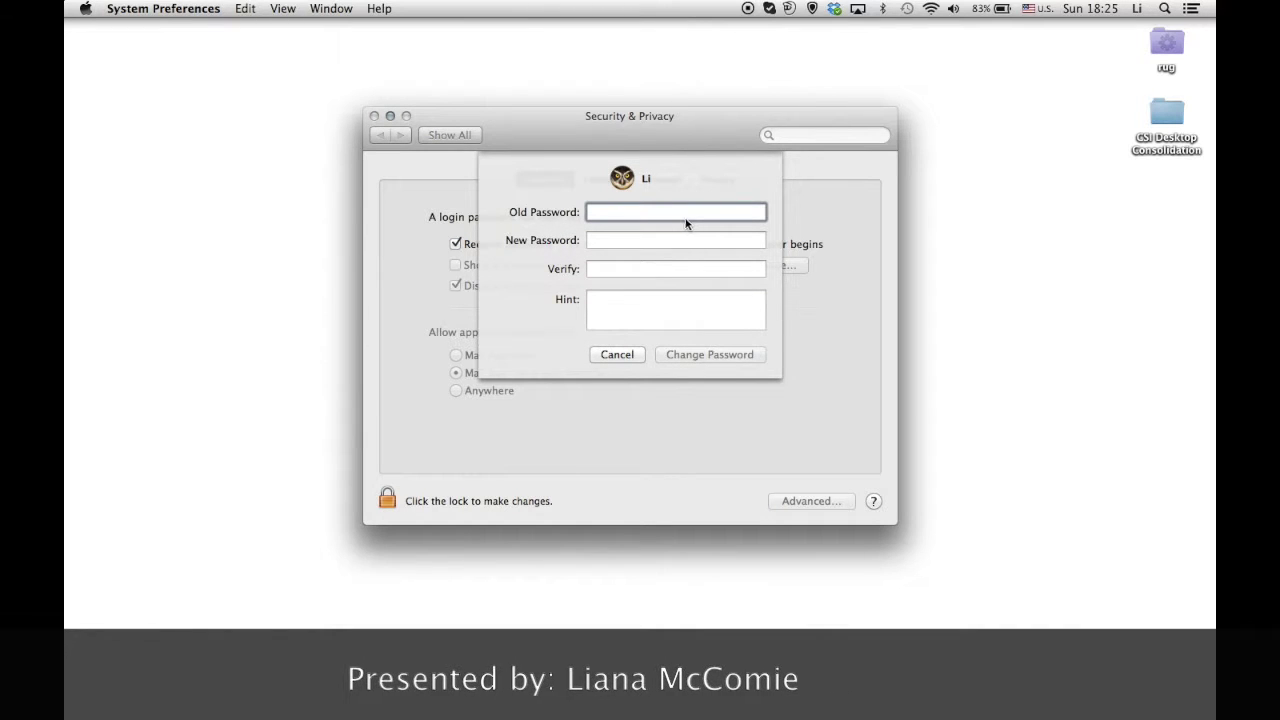
pyautogui.click(625, 355)
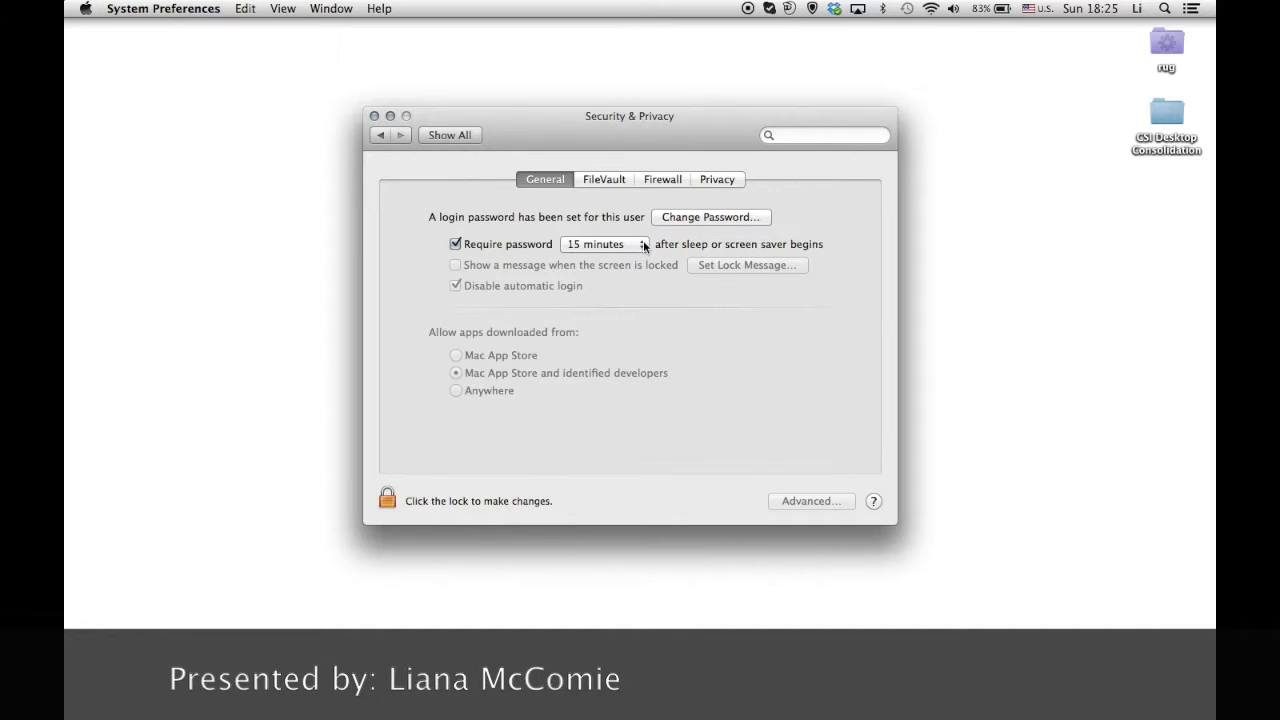
pyautogui.click(644, 245)
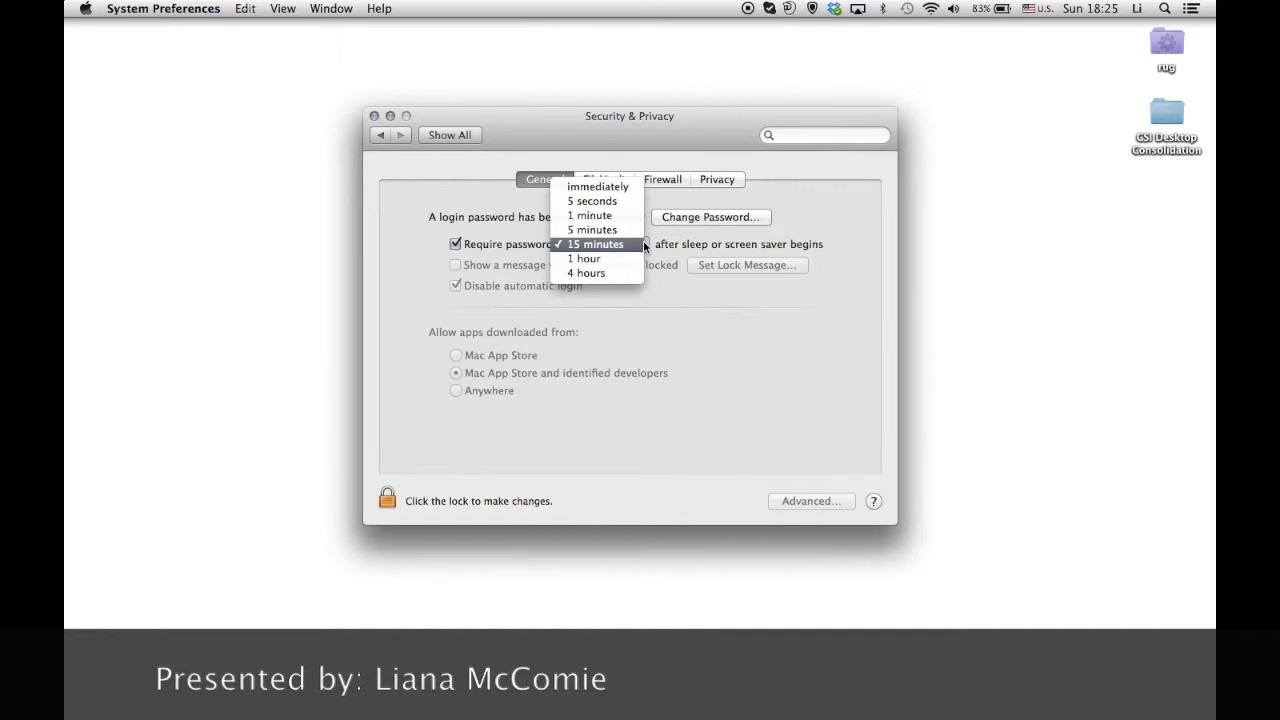
pyautogui.click(627, 187)
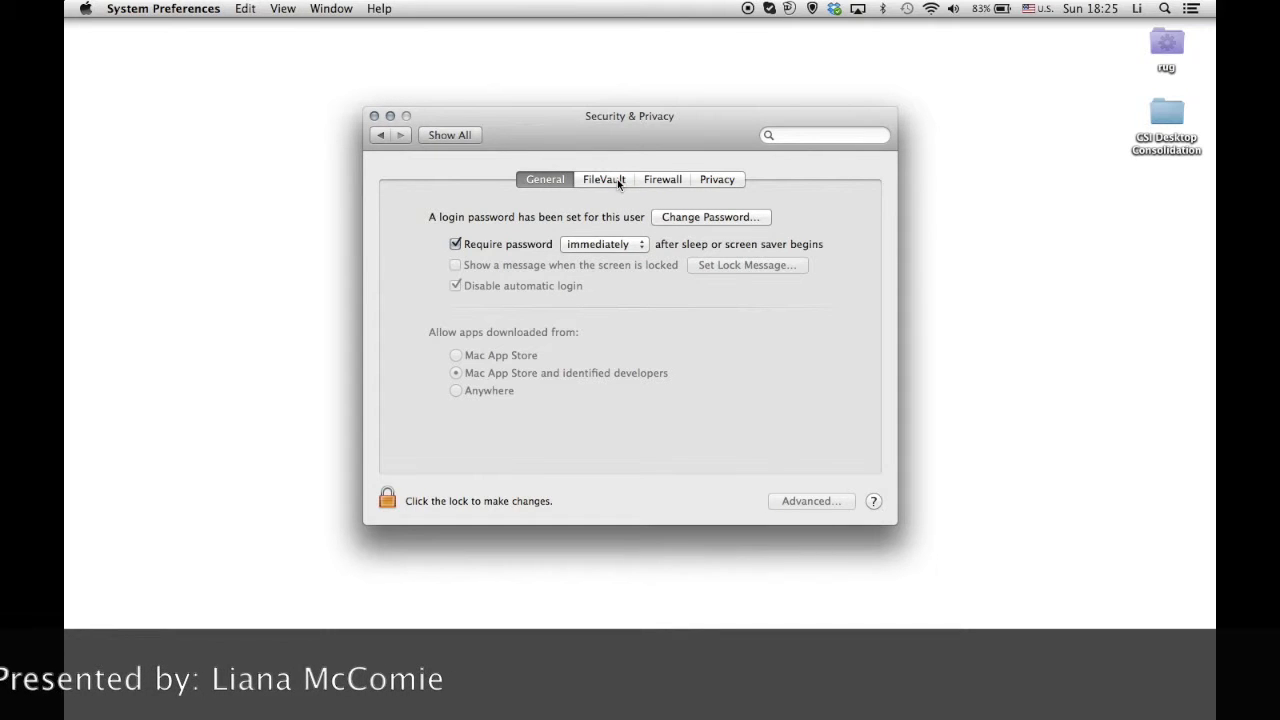
# - Review the FileVault, Firewall and Privacy settings in Security & Privacy and return to its General settings
pyautogui.click(617, 183)
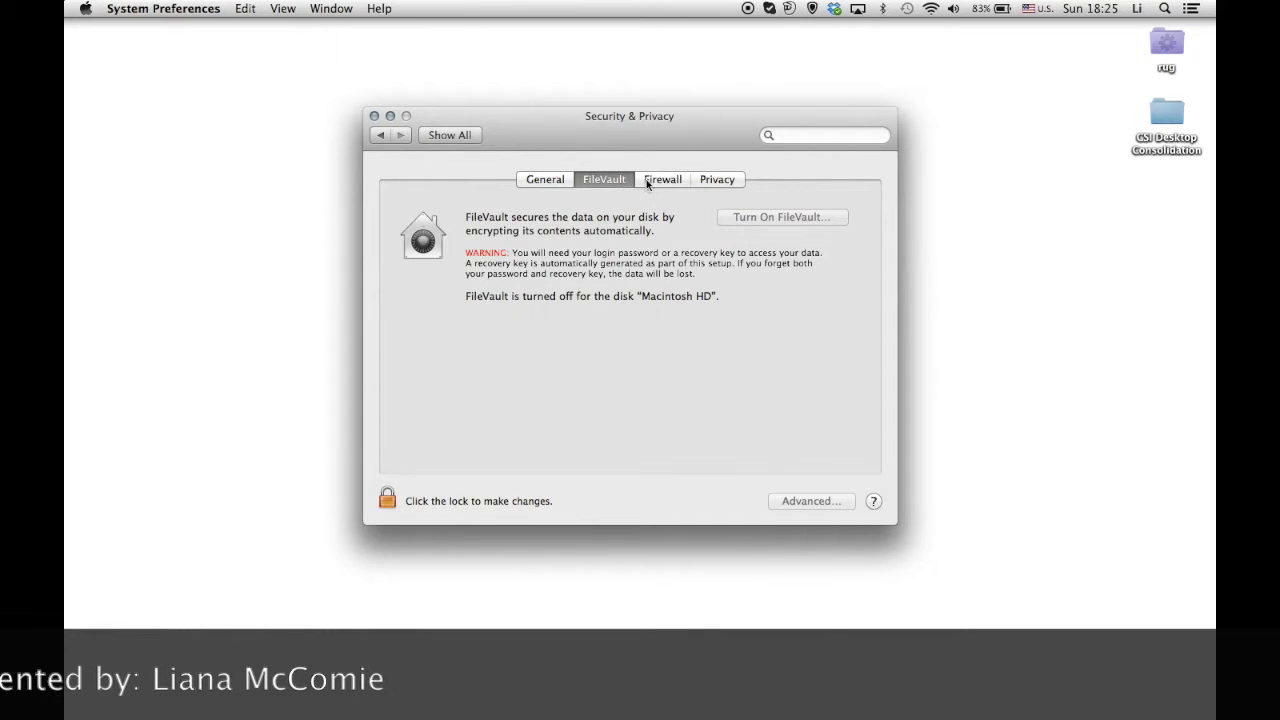
pyautogui.click(660, 182)
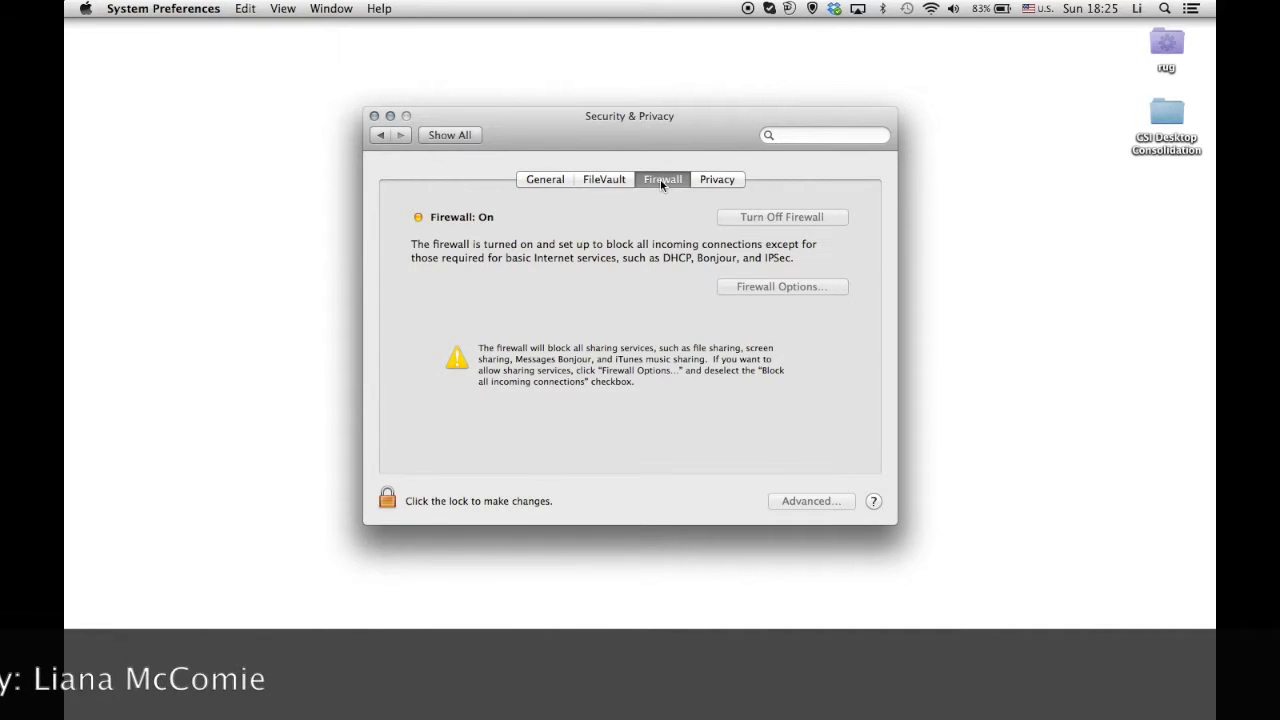
pyautogui.click(716, 180)
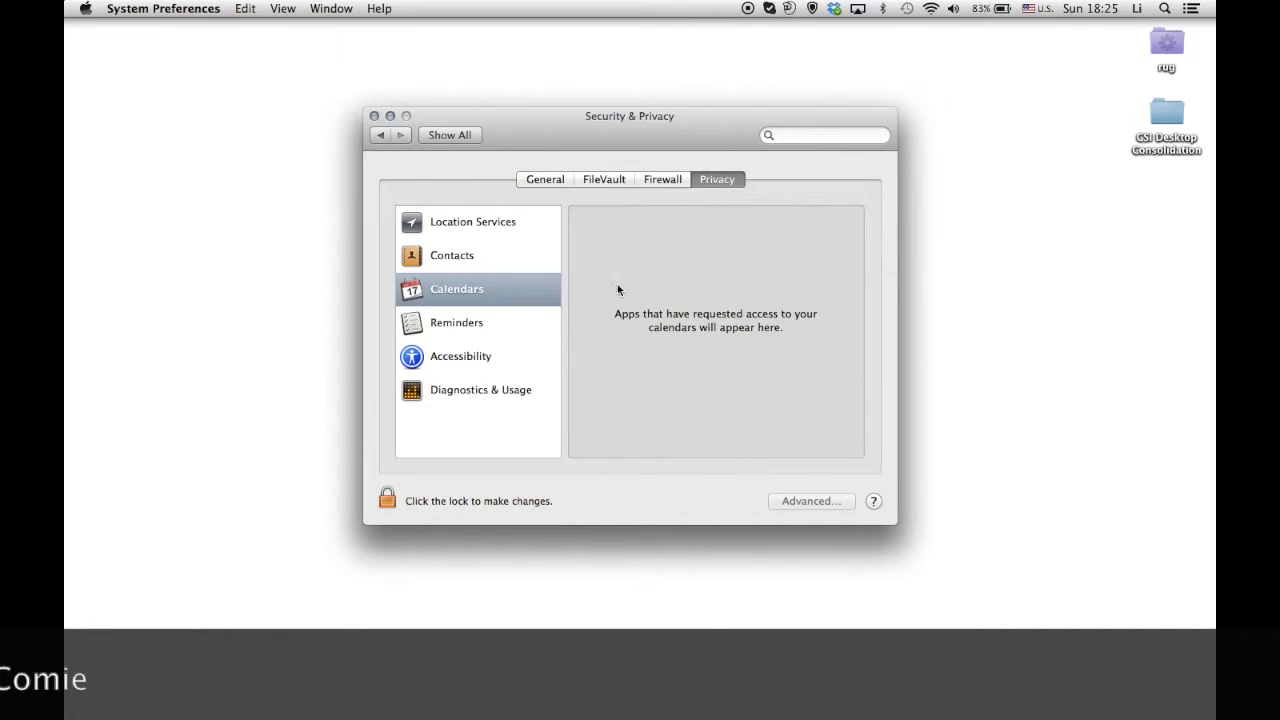
pyautogui.click(547, 181)
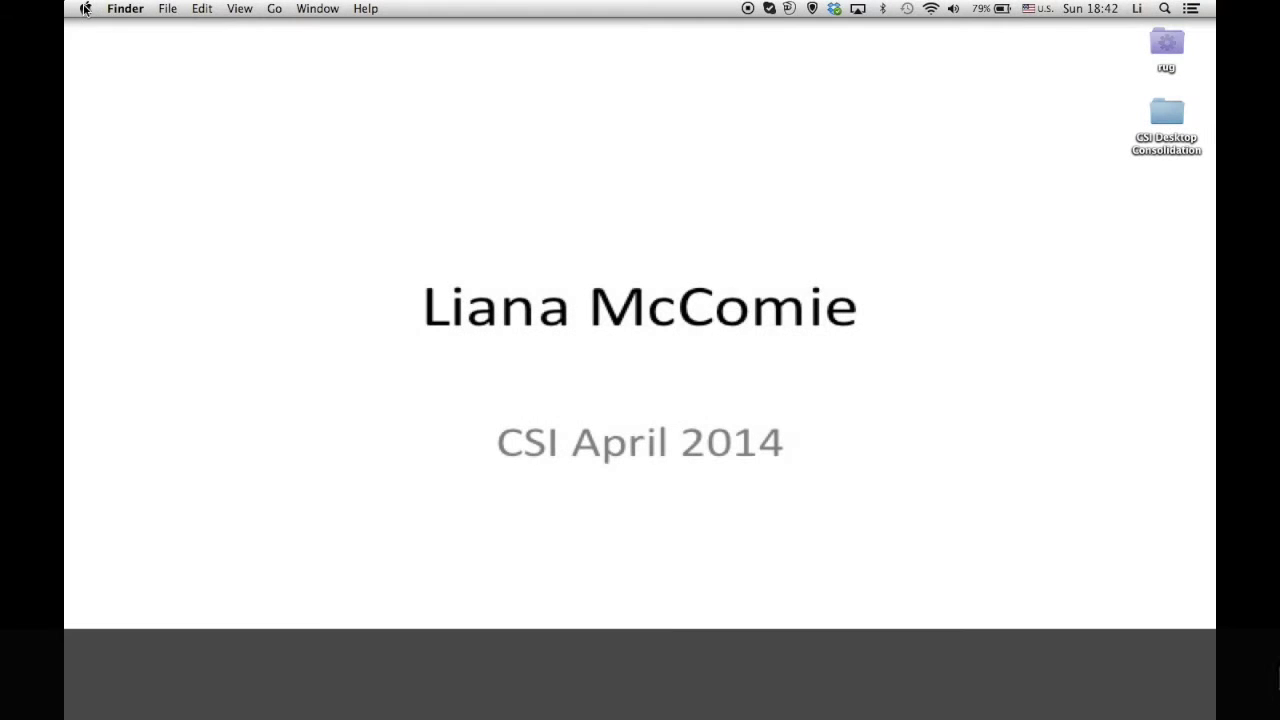
# - Reopen System Preferences and examine the appearance and sidebar icon size choices in the General preferences
pyautogui.click(85, 10)
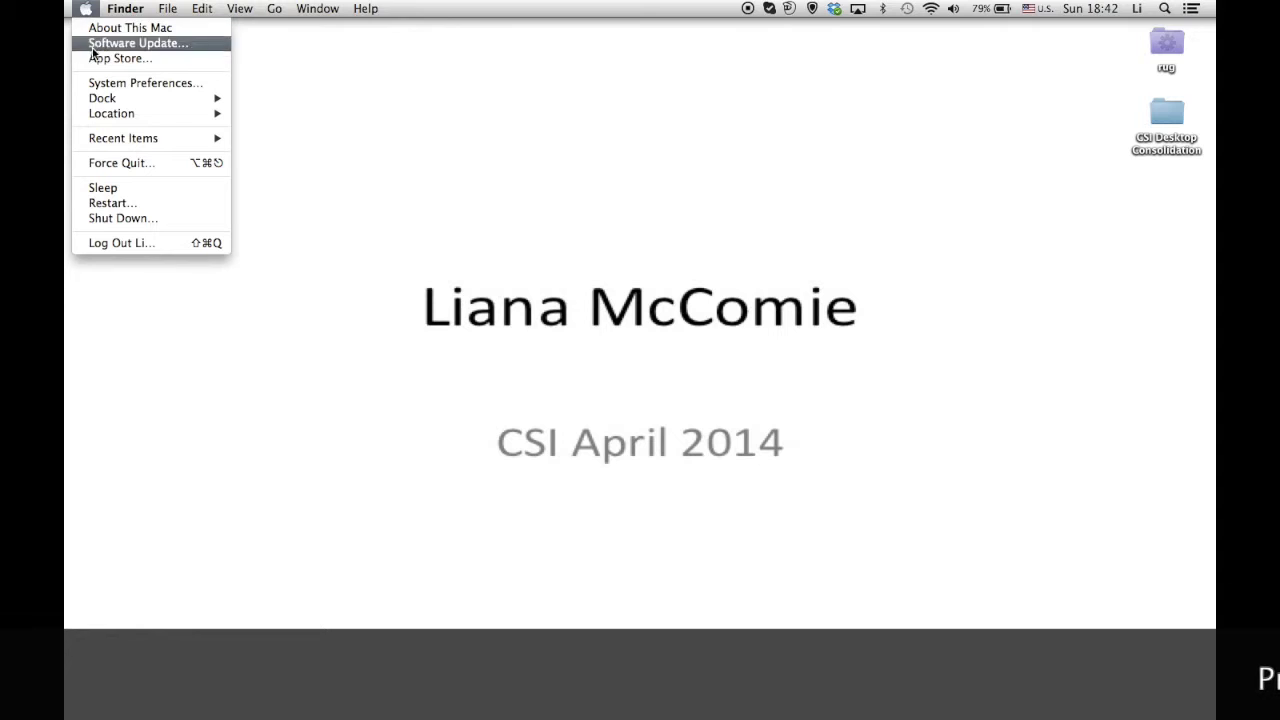
pyautogui.click(101, 84)
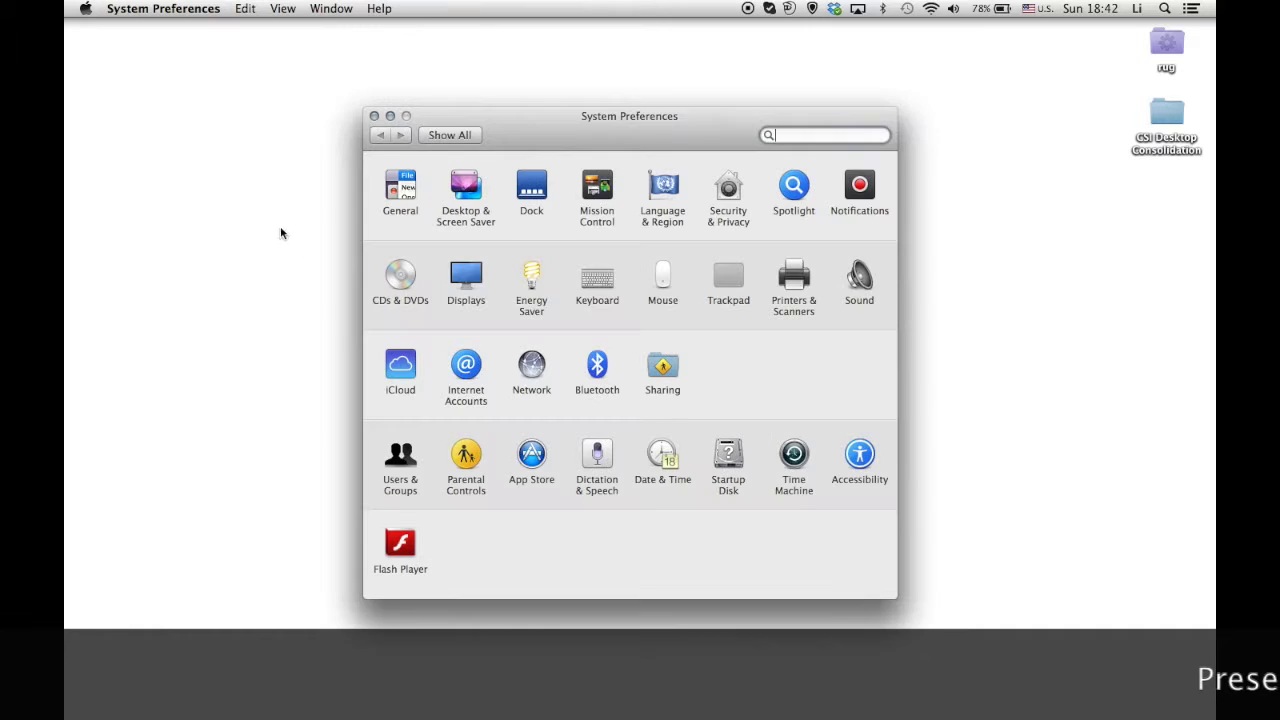
pyautogui.click(408, 192)
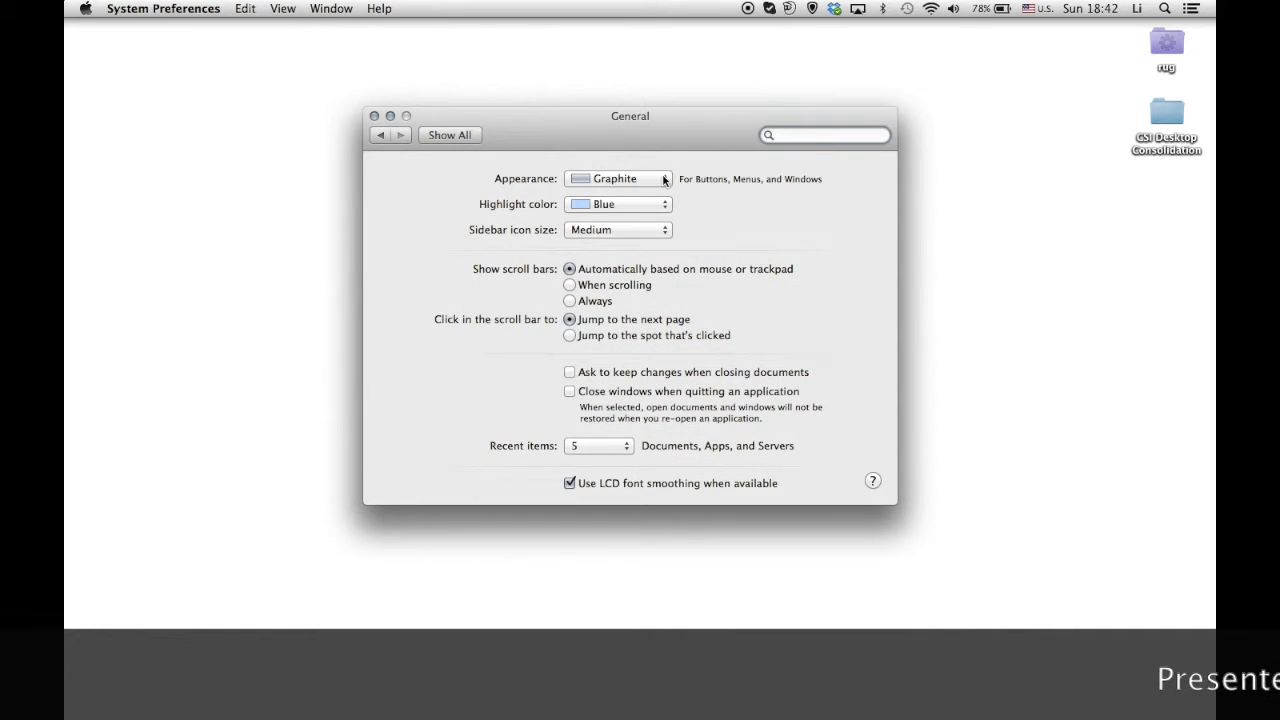
pyautogui.click(664, 179)
pyautogui.click(664, 179)
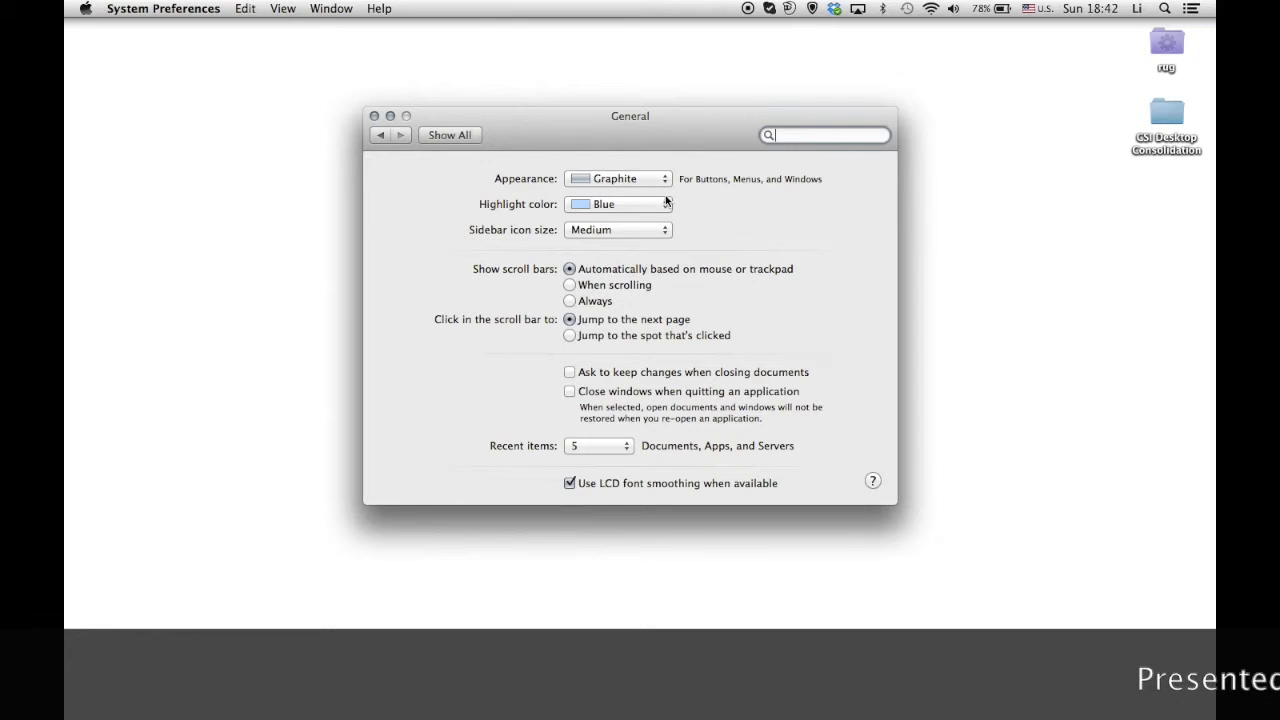
pyautogui.click(663, 233)
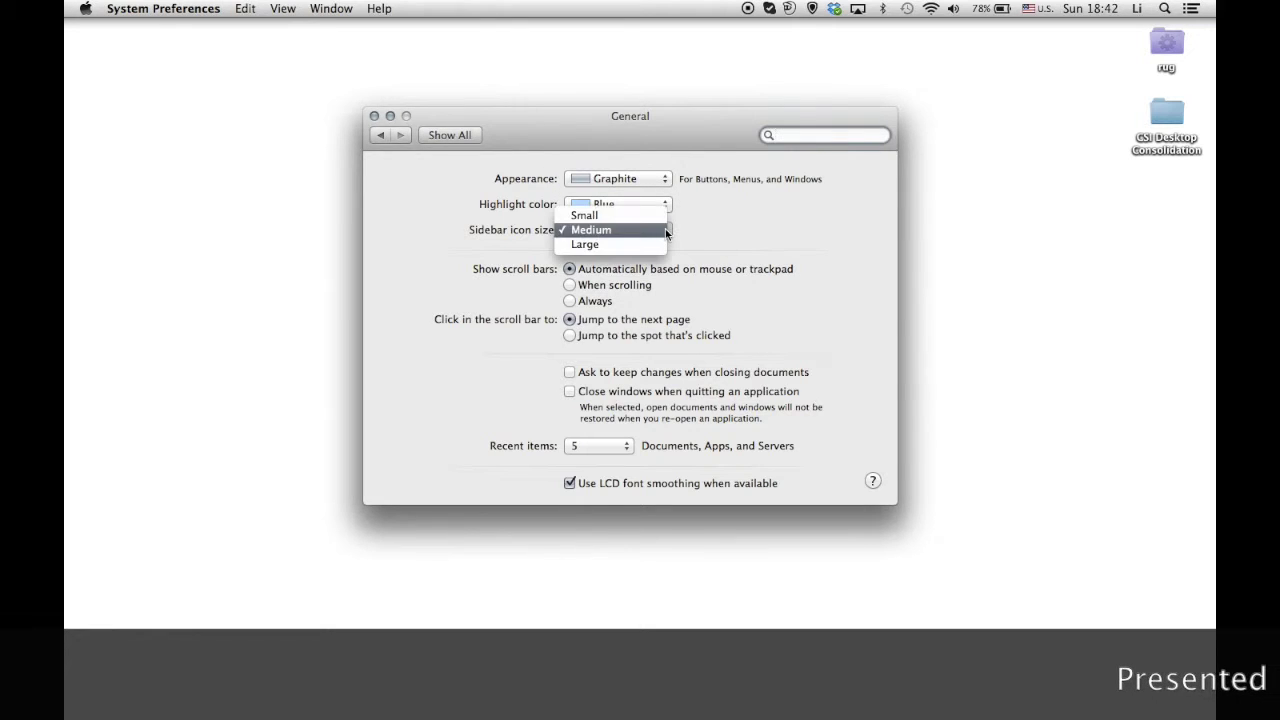
pyautogui.click(666, 232)
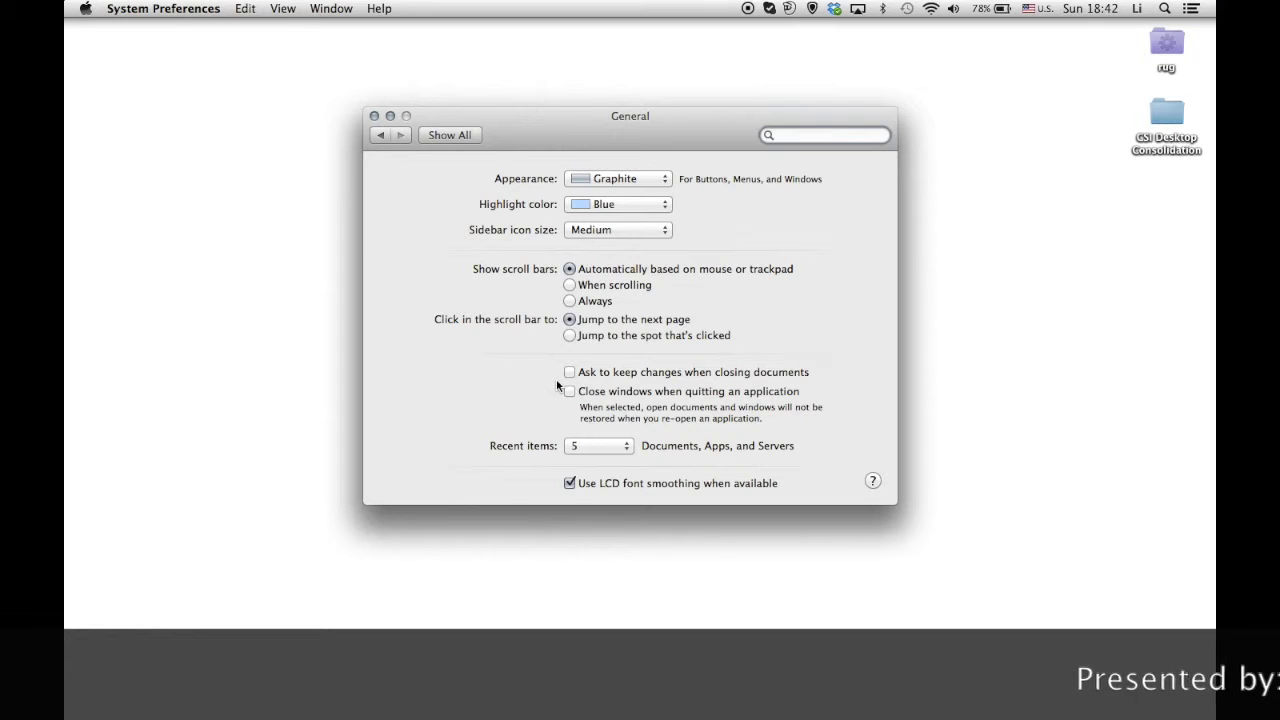
# - View the Desktop & Screen Saver preferences and return to the overview of all preferences
pyautogui.click(383, 134)
pyautogui.click(470, 193)
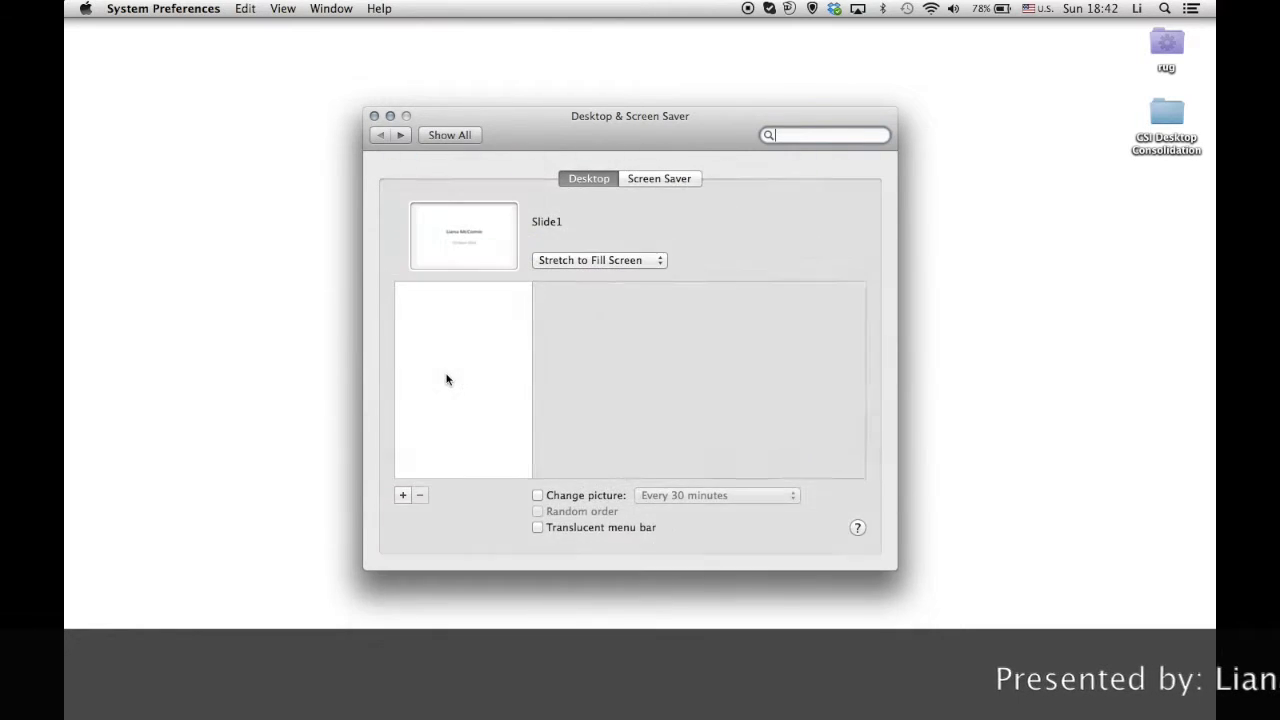
pyautogui.click(381, 136)
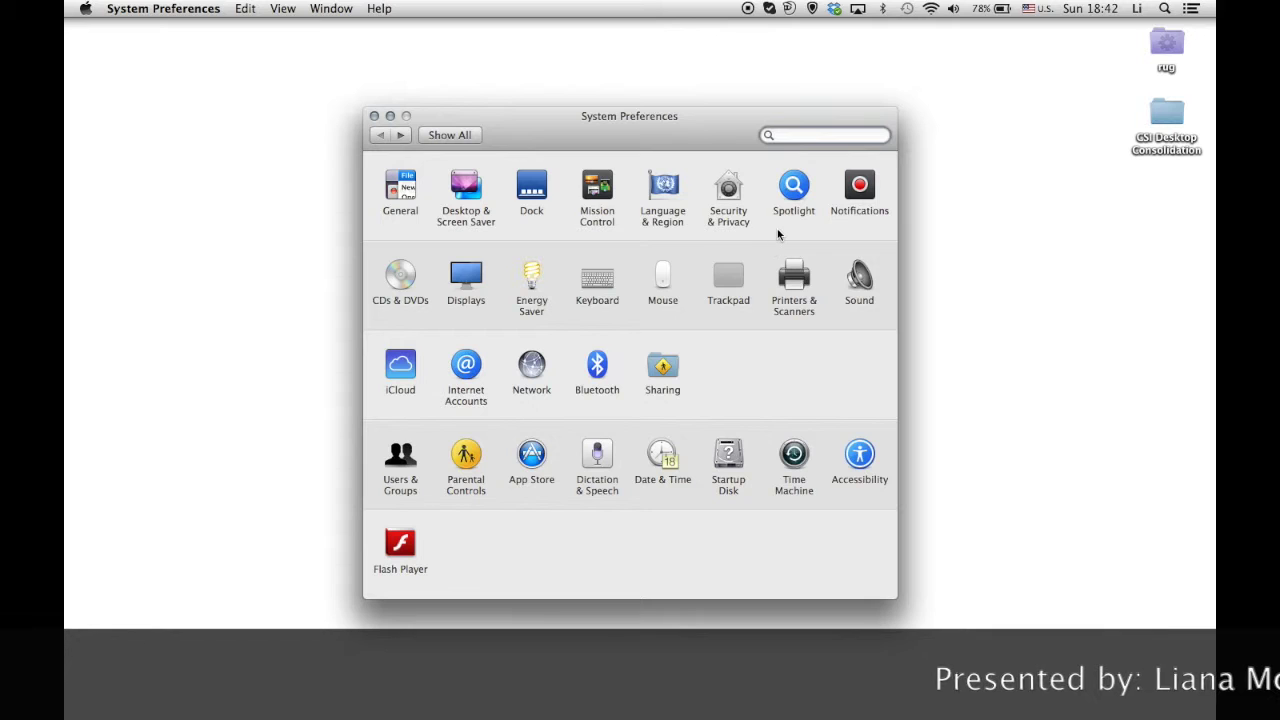
# - In Language & Region, try making Japanese the primary language and restore English to the first place
pyautogui.click(665, 190)
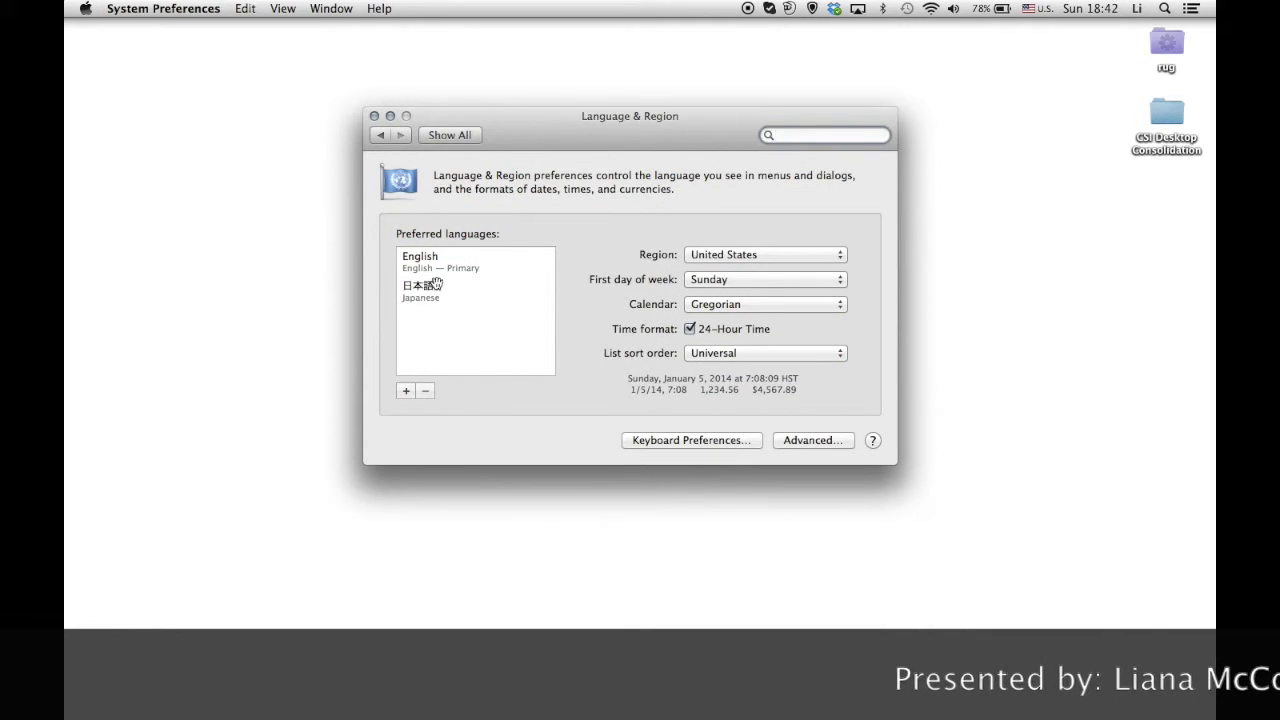
pyautogui.moveTo(425, 288); pyautogui.dragTo(426, 256)
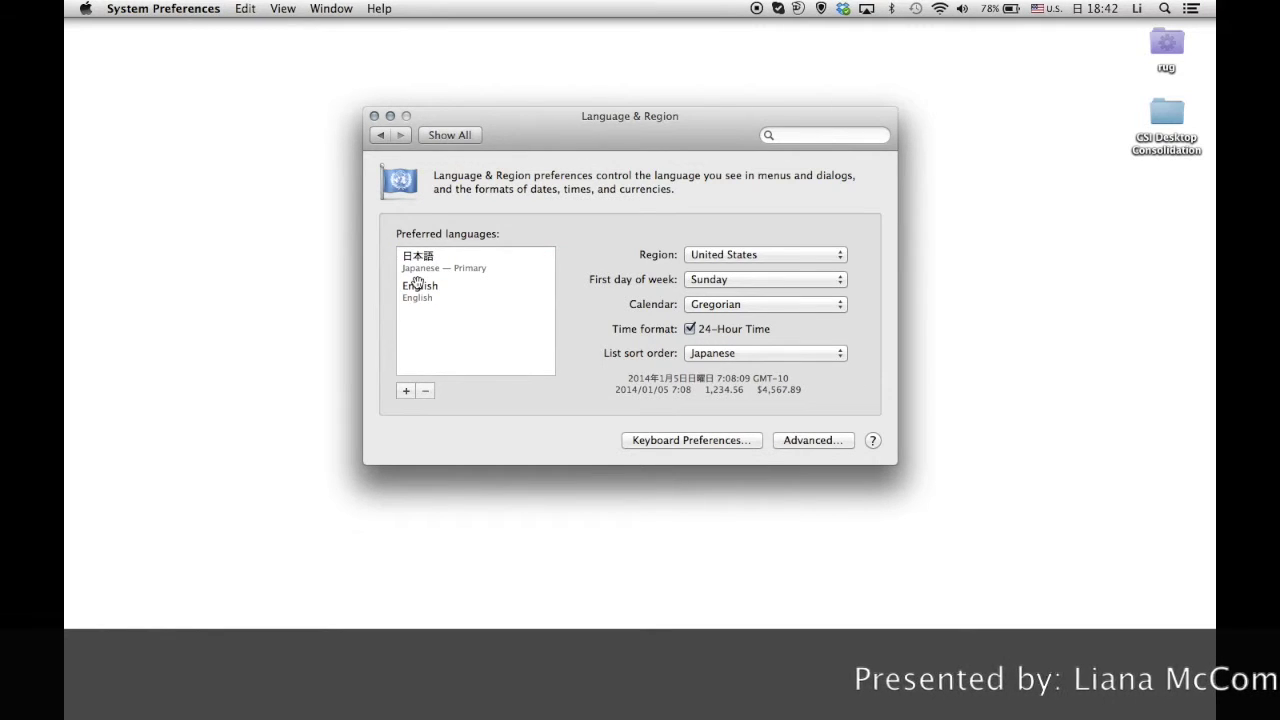
pyautogui.moveTo(420, 289); pyautogui.dragTo(423, 257)
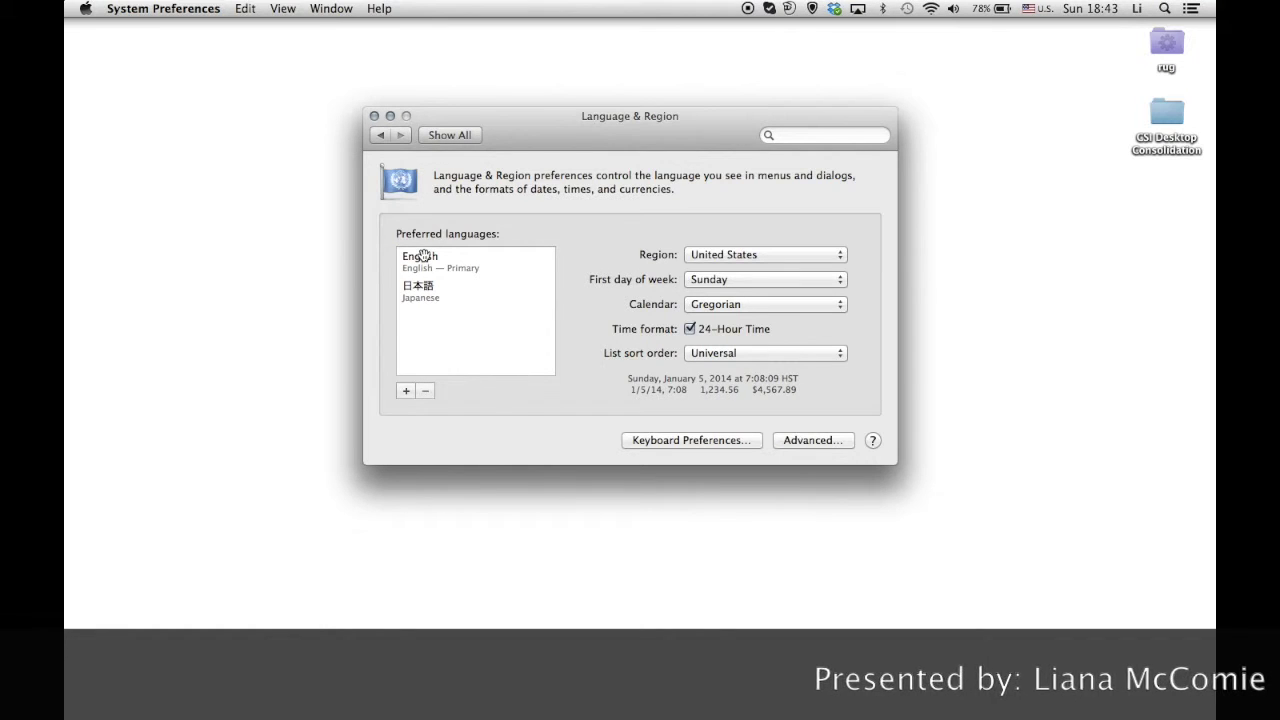
# - Browse the languages that can be added as preferred languages, cancel without adding one and return to the preferences overview
pyautogui.click(405, 391)
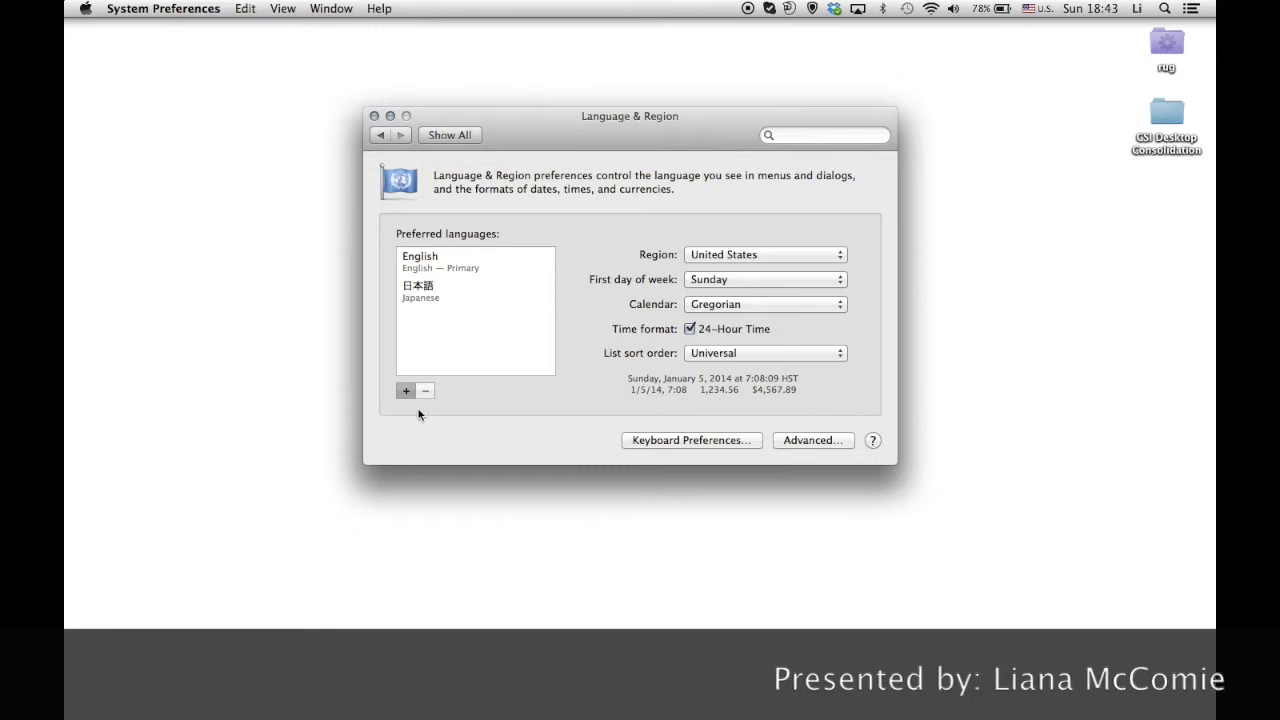
pyautogui.scroll(-10, 560, 300)
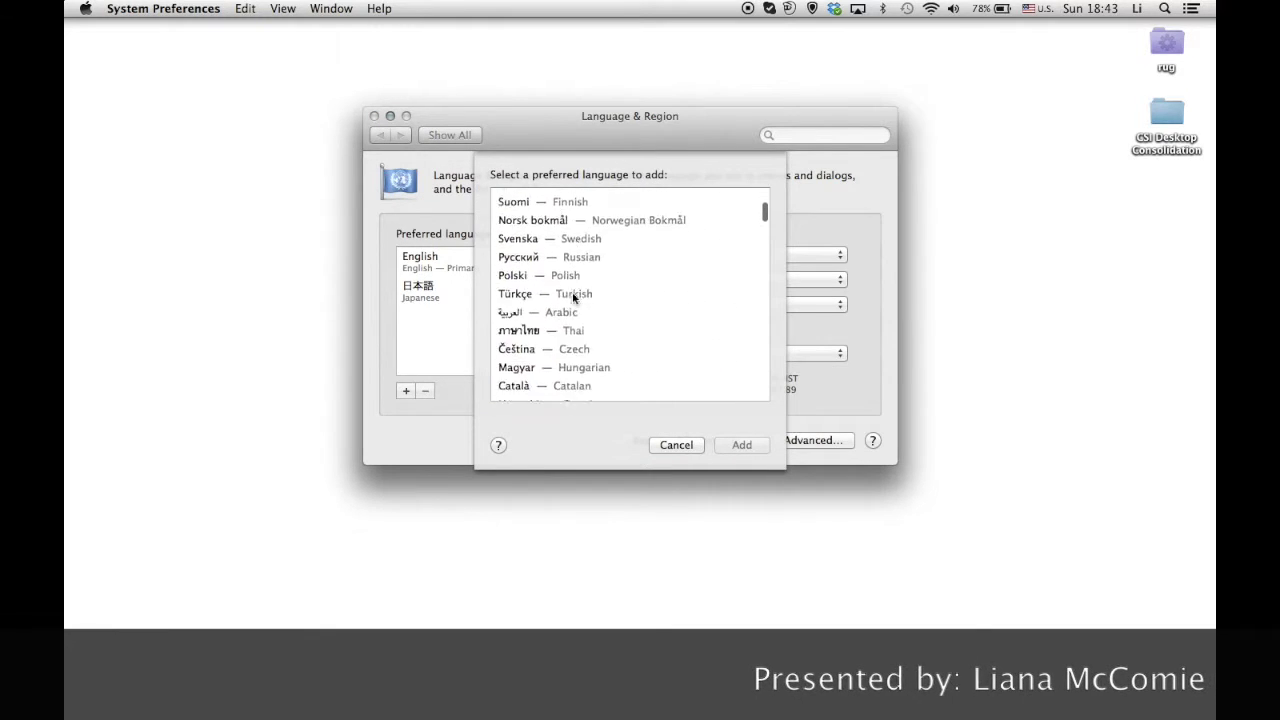
pyautogui.scroll(-3, 575, 298)
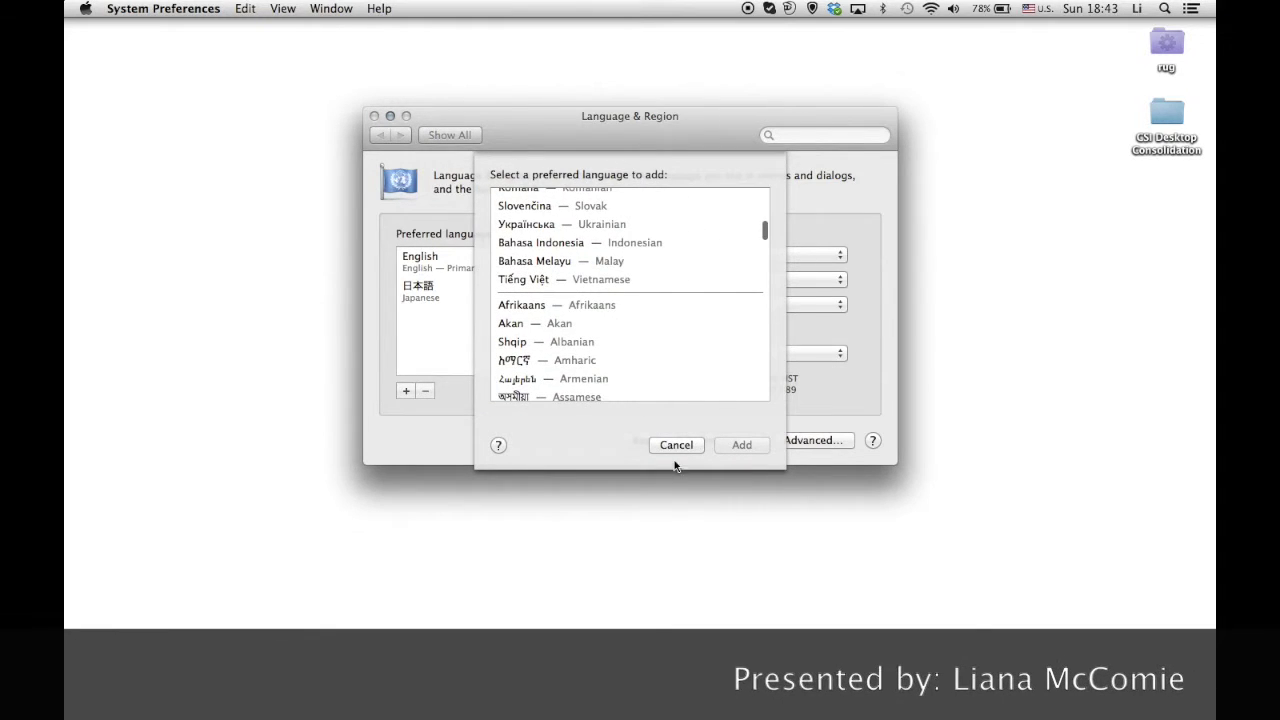
pyautogui.click(675, 445)
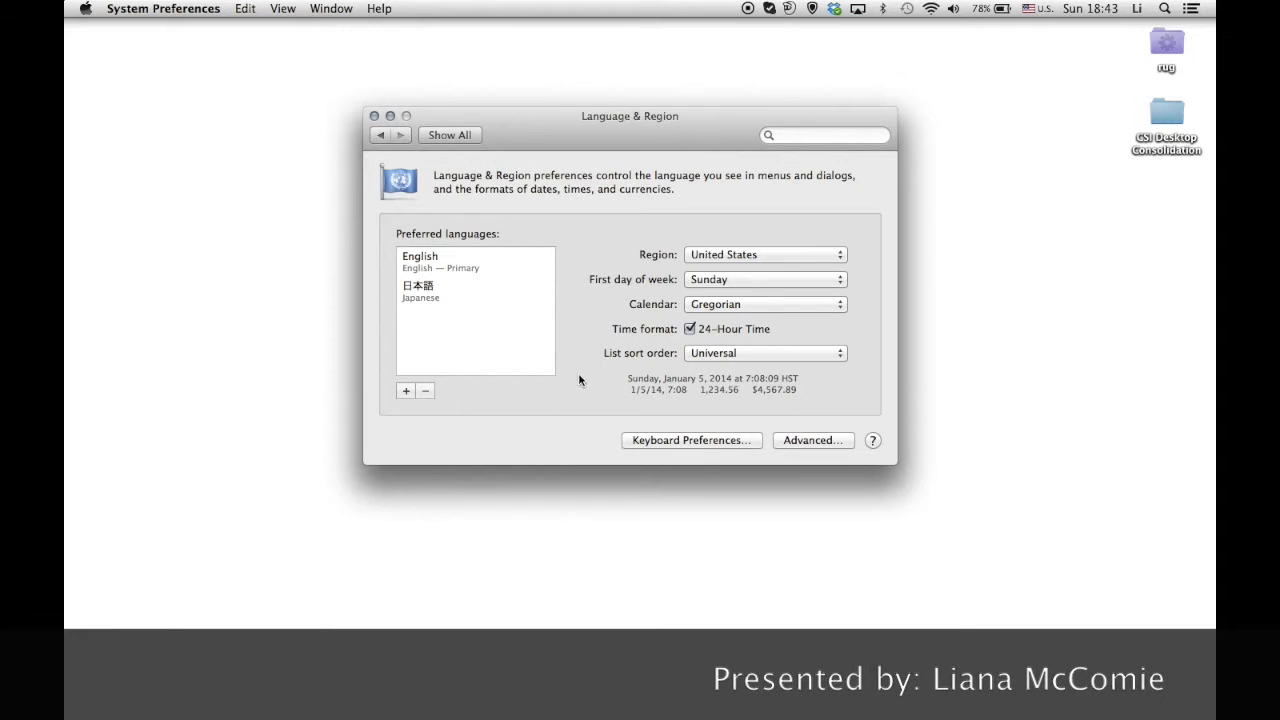
pyautogui.click(381, 135)
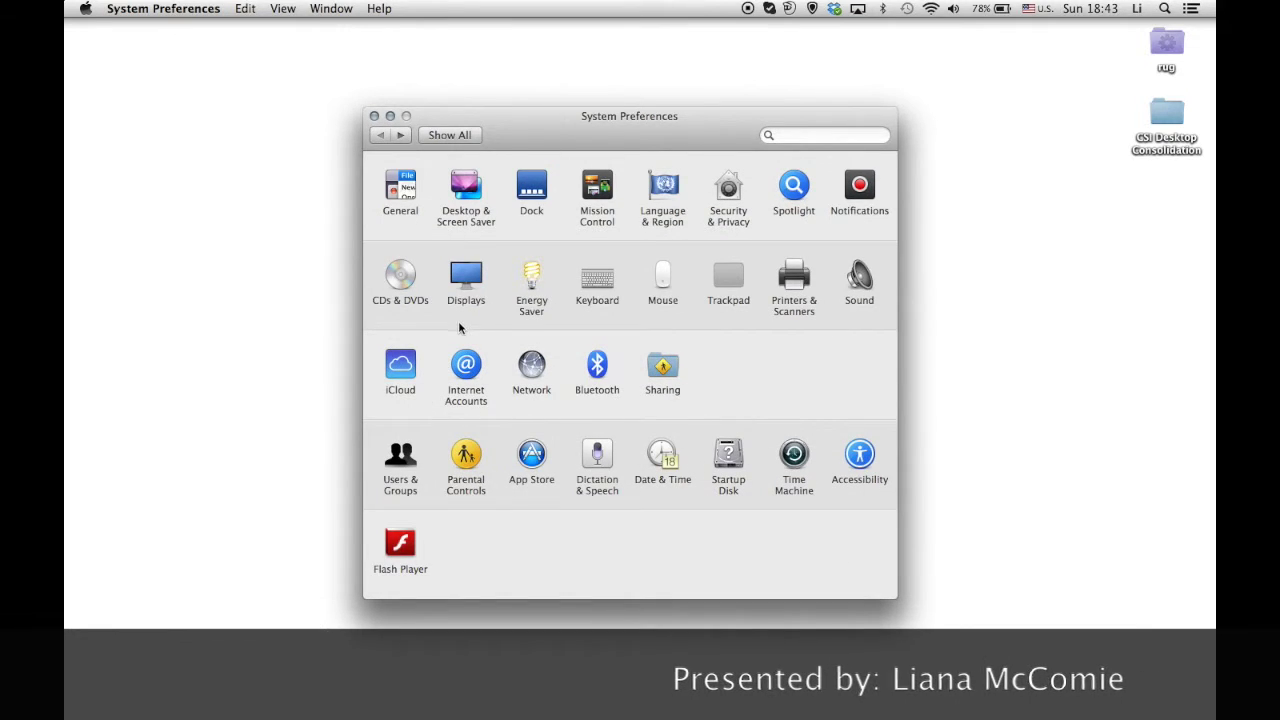
# - View the Parental Controls preferences and return to the overview
pyautogui.click(464, 462)
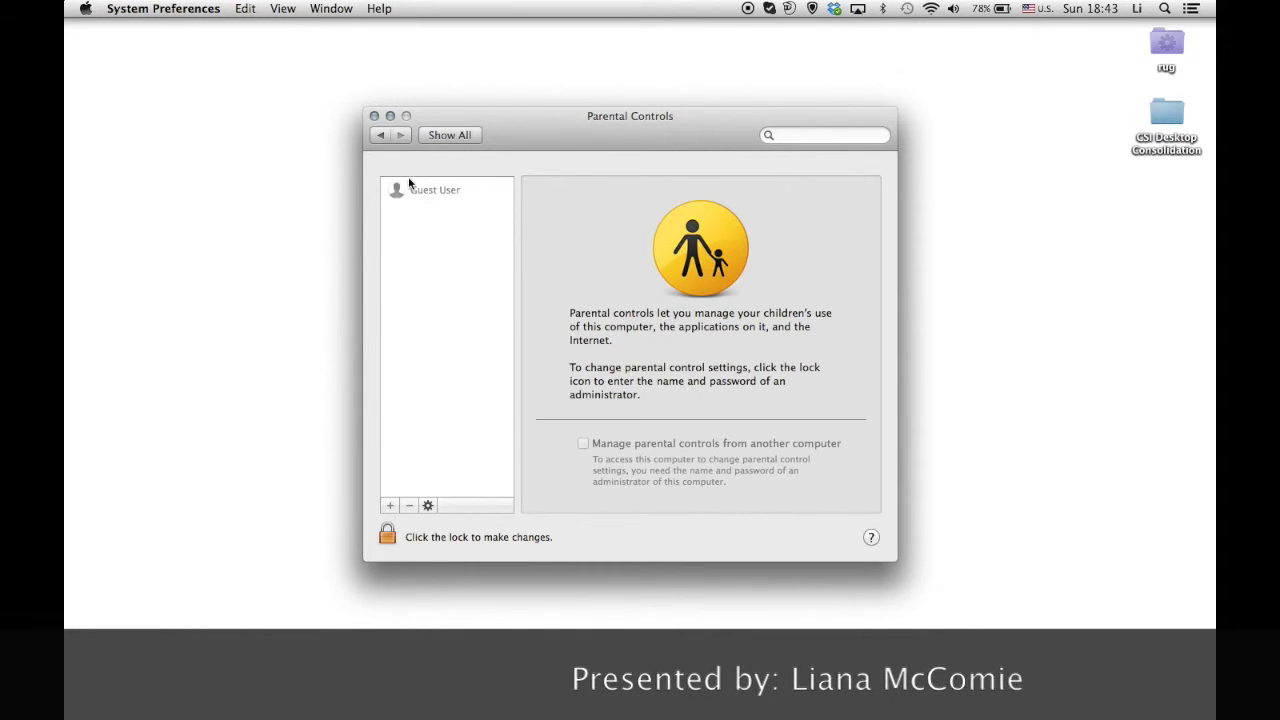
pyautogui.click(381, 136)
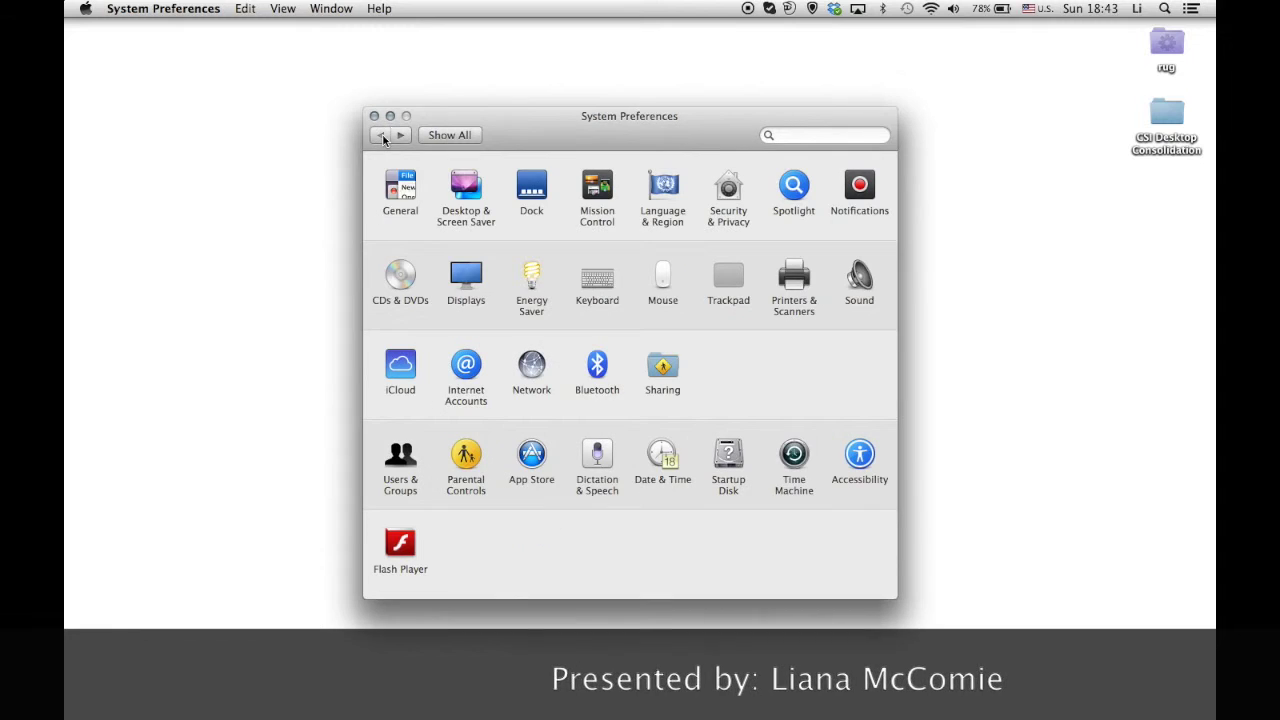
# - Try to turn on Dictation, cancel it, review the Text to Speech settings and return to the preferences overview
pyautogui.click(597, 460)
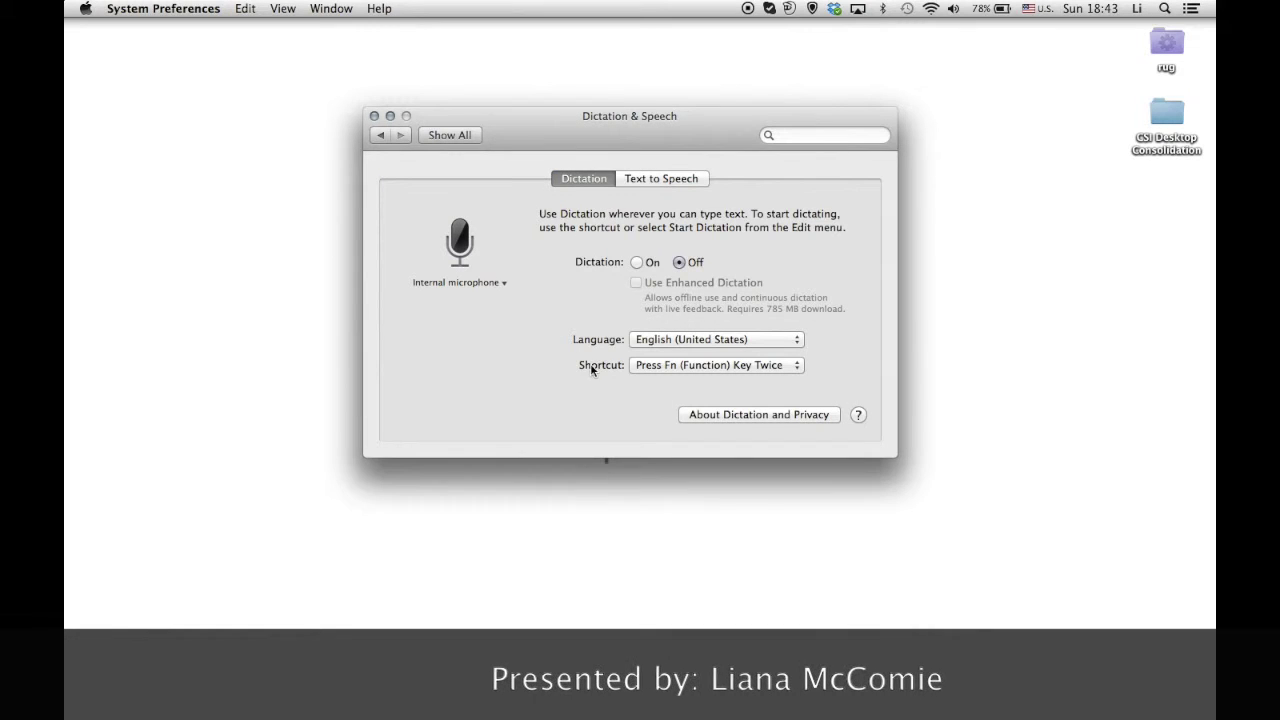
pyautogui.click(638, 263)
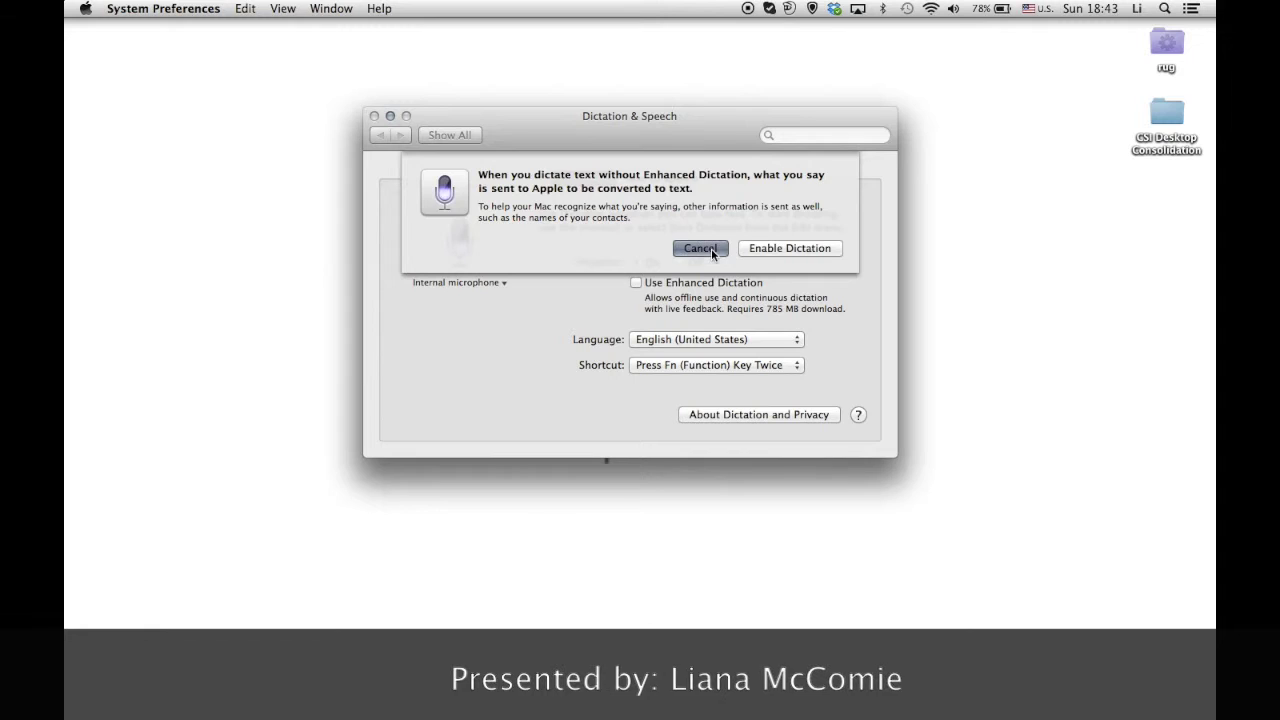
pyautogui.click(710, 249)
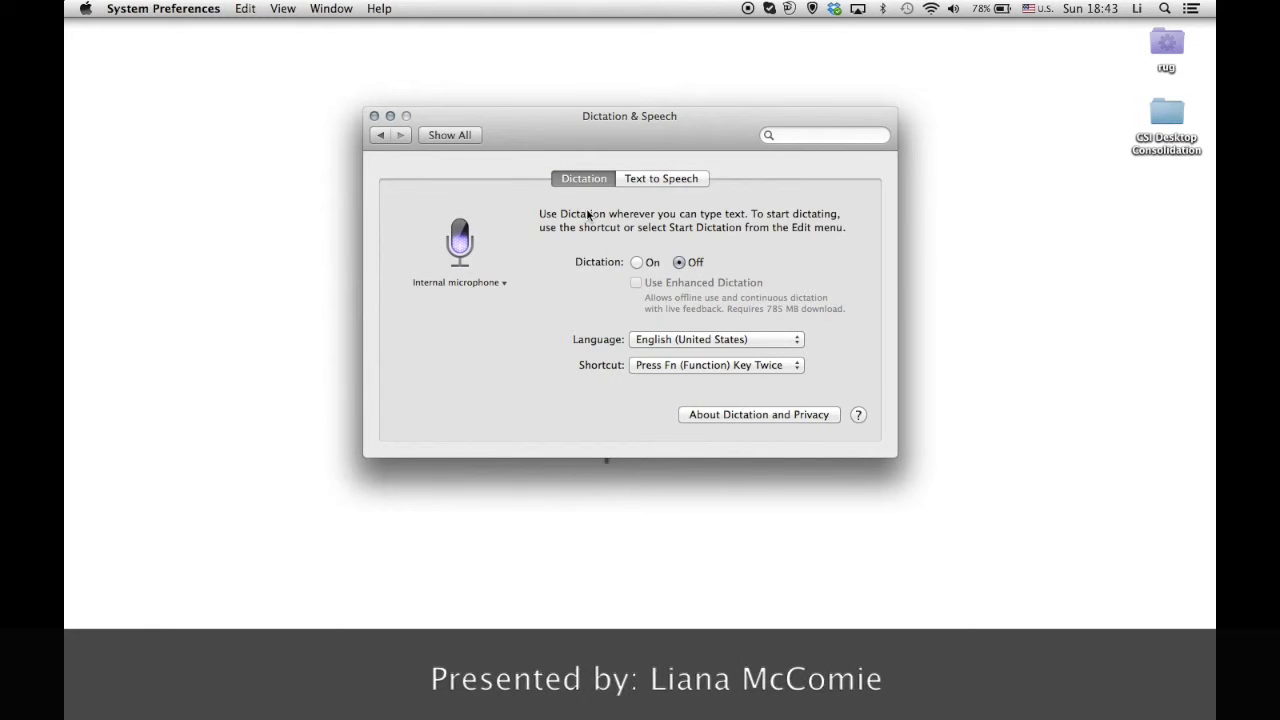
pyautogui.click(645, 179)
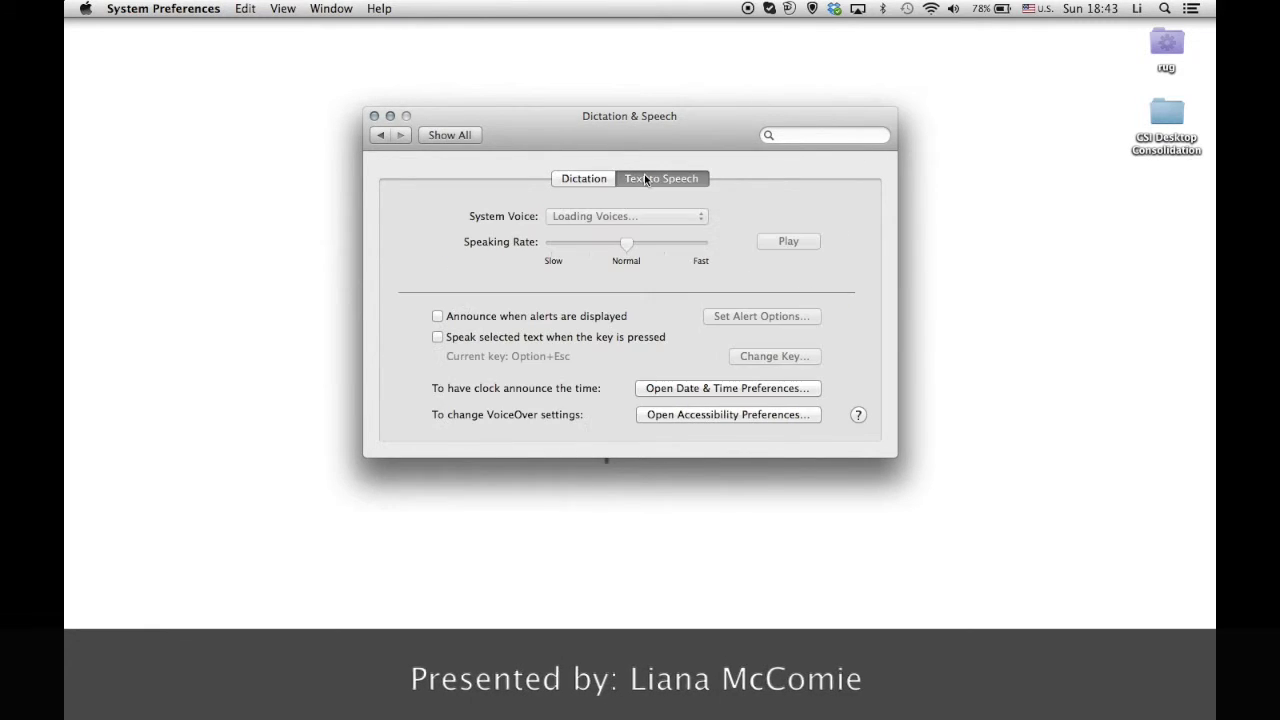
pyautogui.click(382, 135)
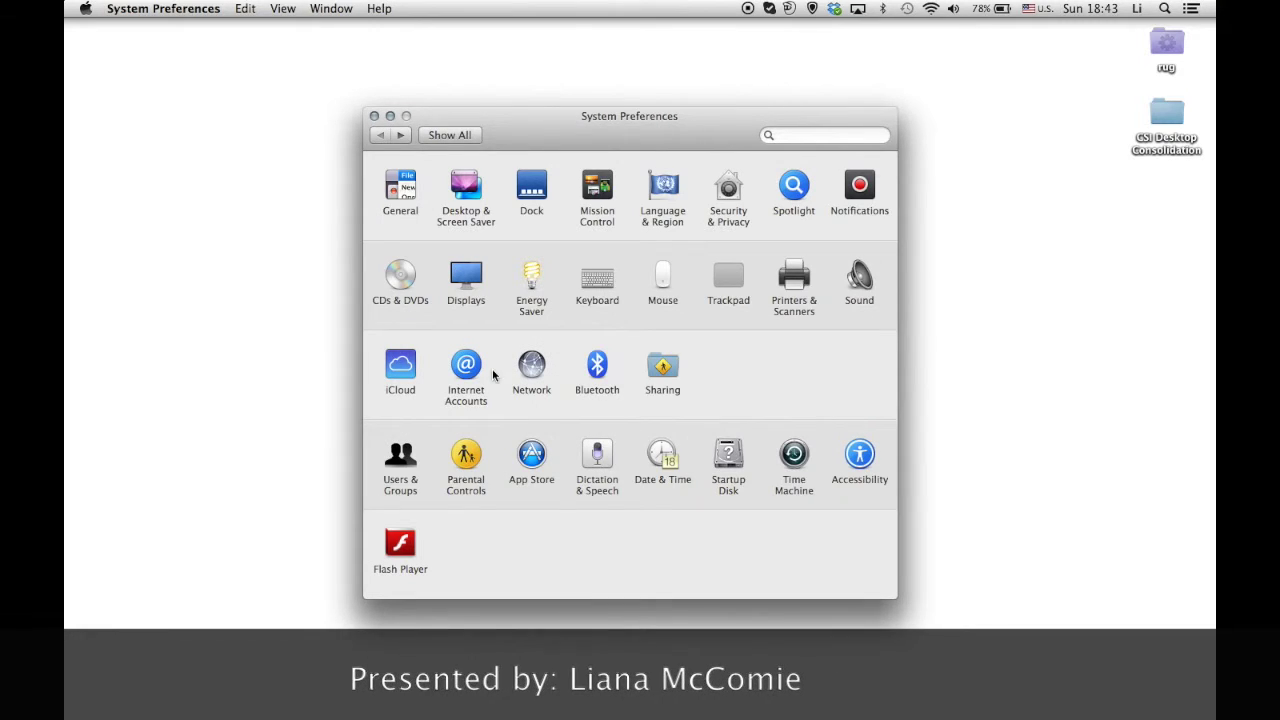
# - Examine the Trackpad preferences for More Gestures, Scroll & Zoom, and Point & Click
pyautogui.click(728, 276)
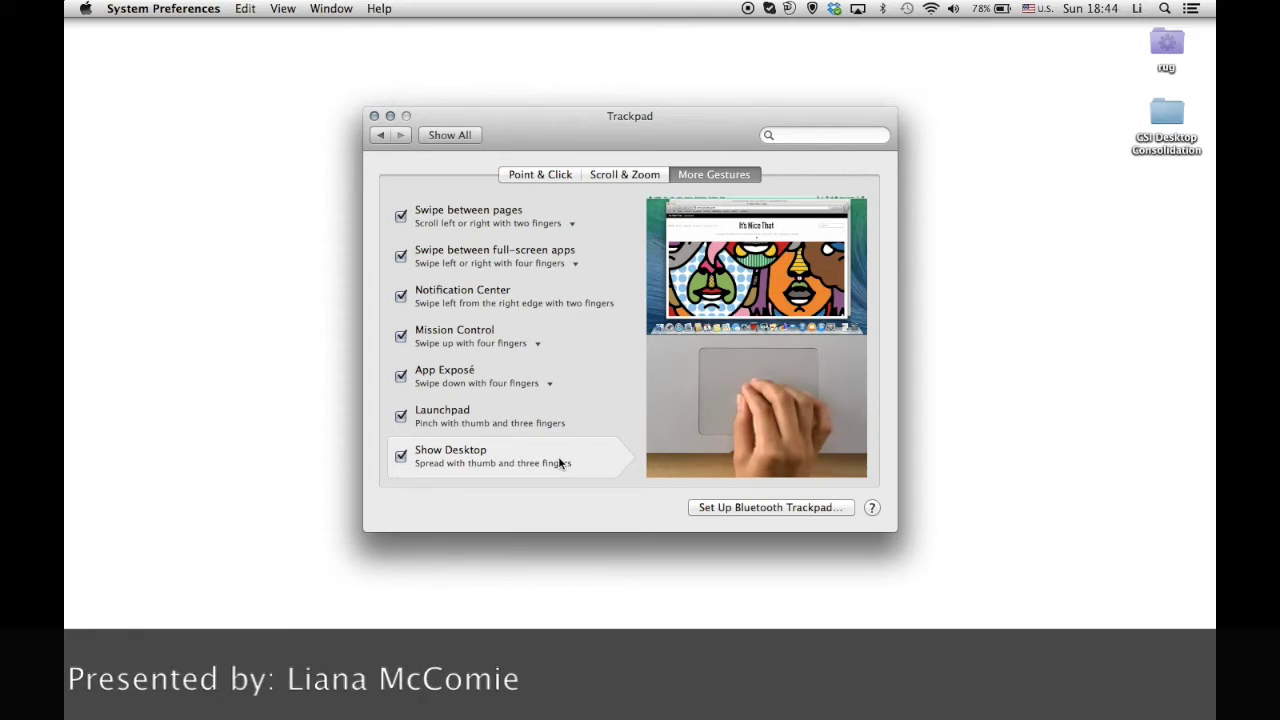
pyautogui.click(608, 174)
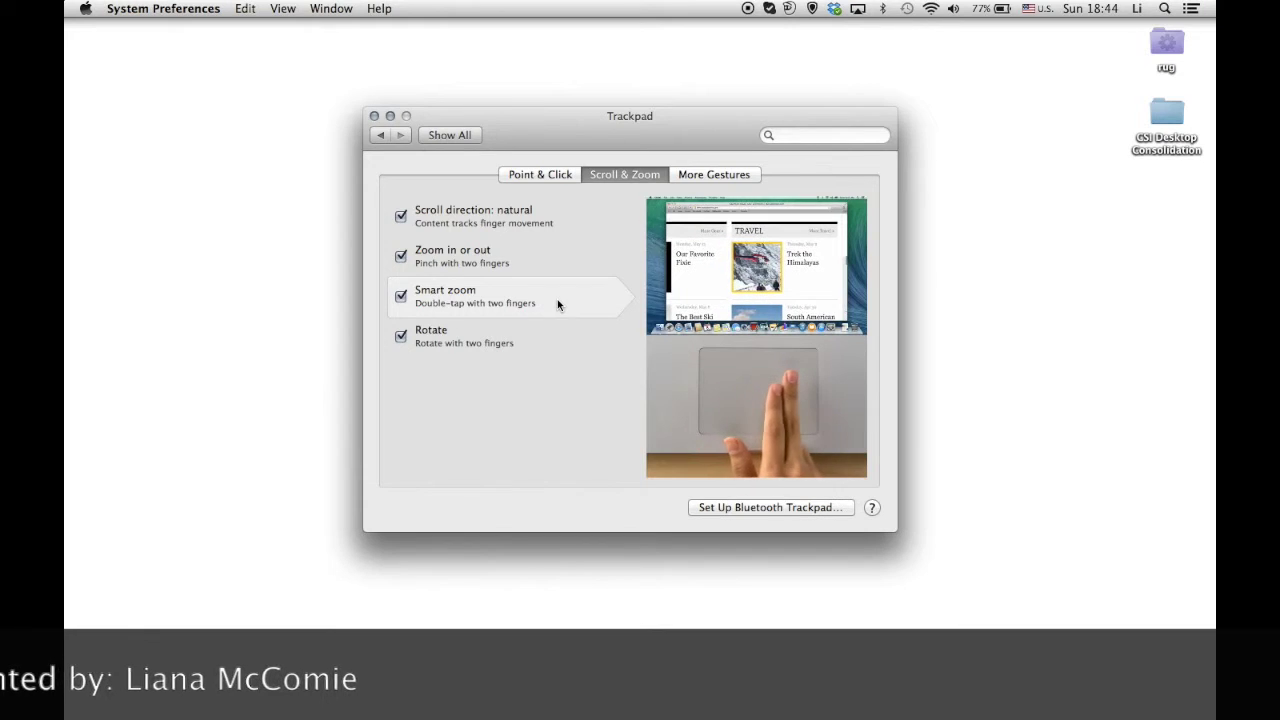
pyautogui.click(542, 174)
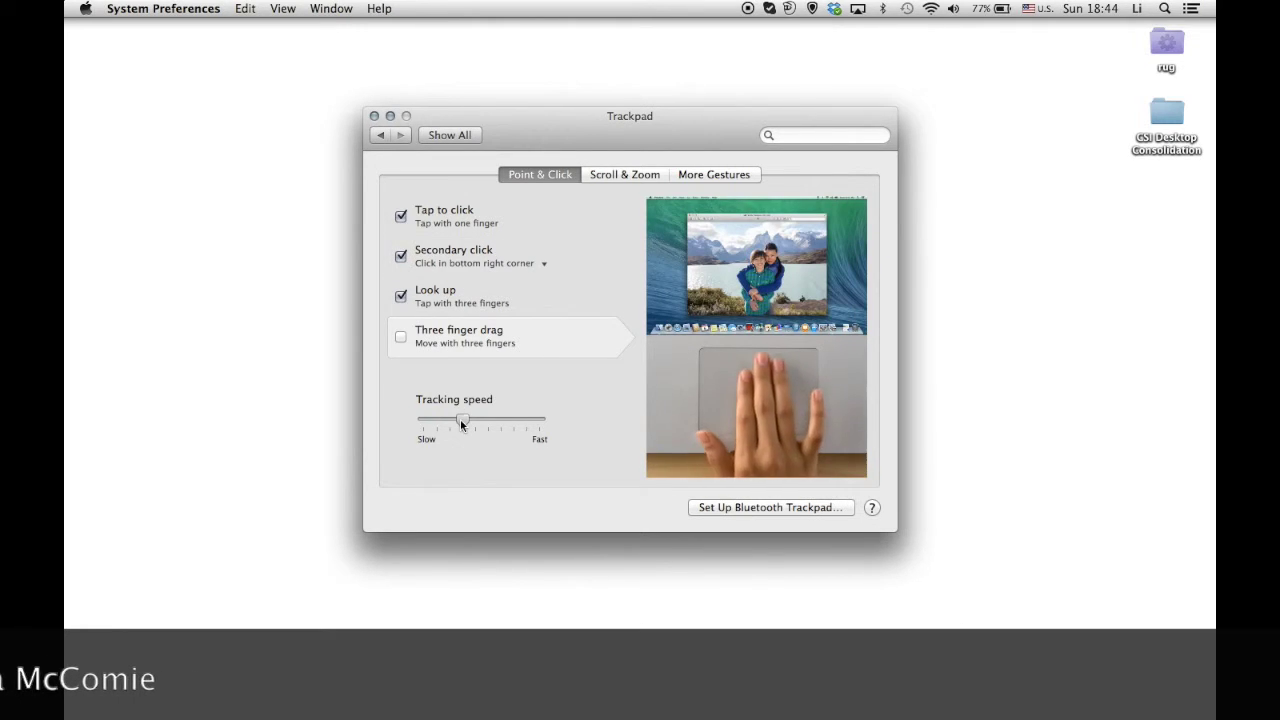
# - Raise the trackpad's tracking speed by one notch and return to the preferences overview
pyautogui.moveTo(461, 421); pyautogui.dragTo(471, 423)
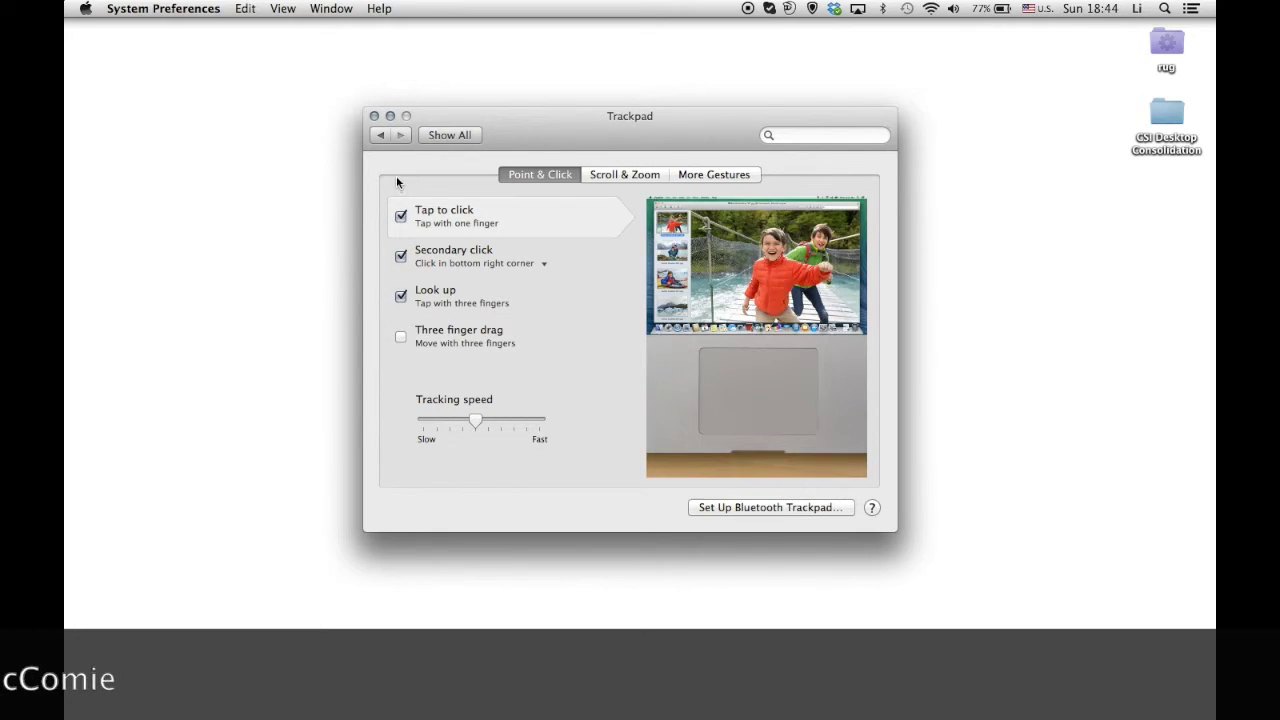
pyautogui.click(379, 135)
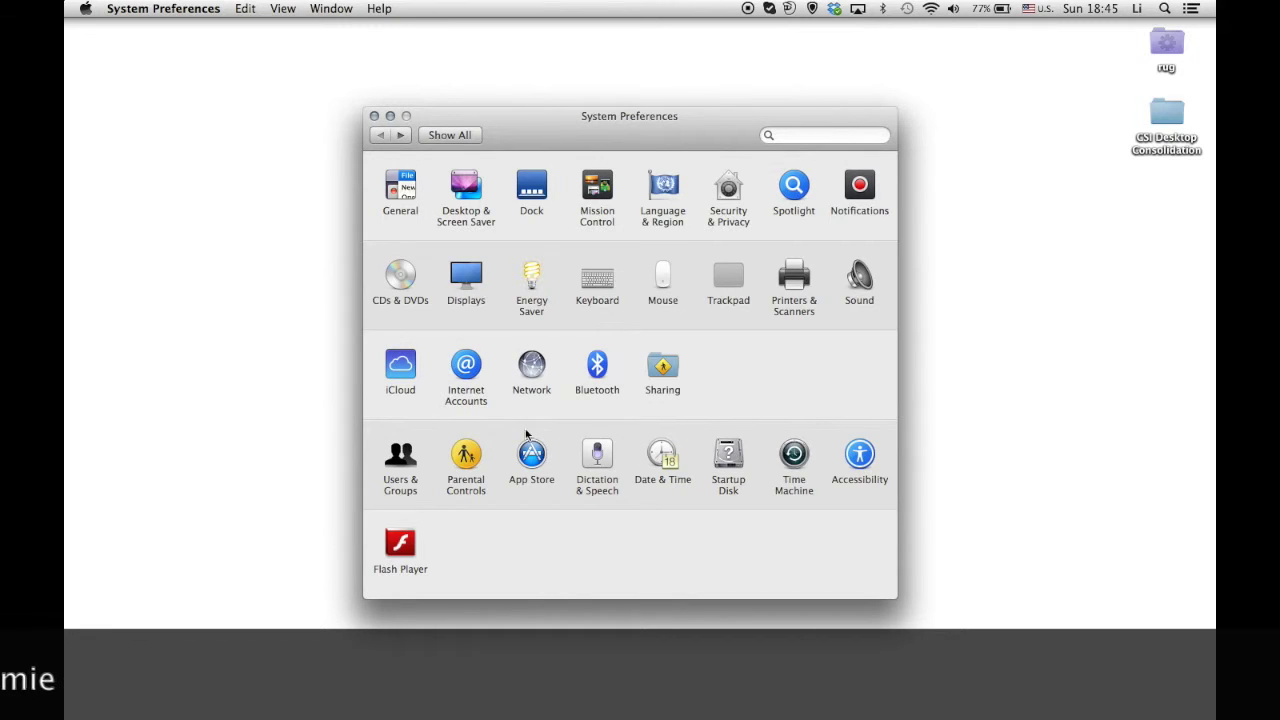
# - View the Time Machine preferences and return to the overview
pyautogui.click(791, 465)
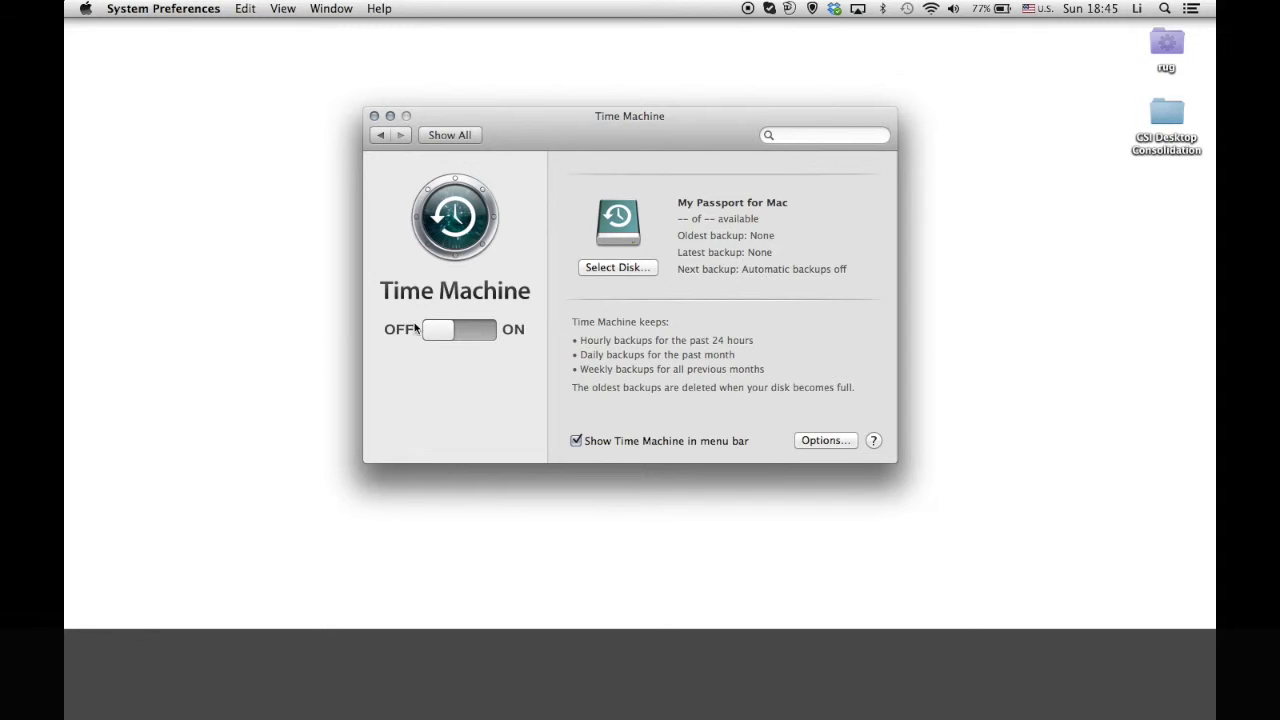
pyautogui.click(380, 135)
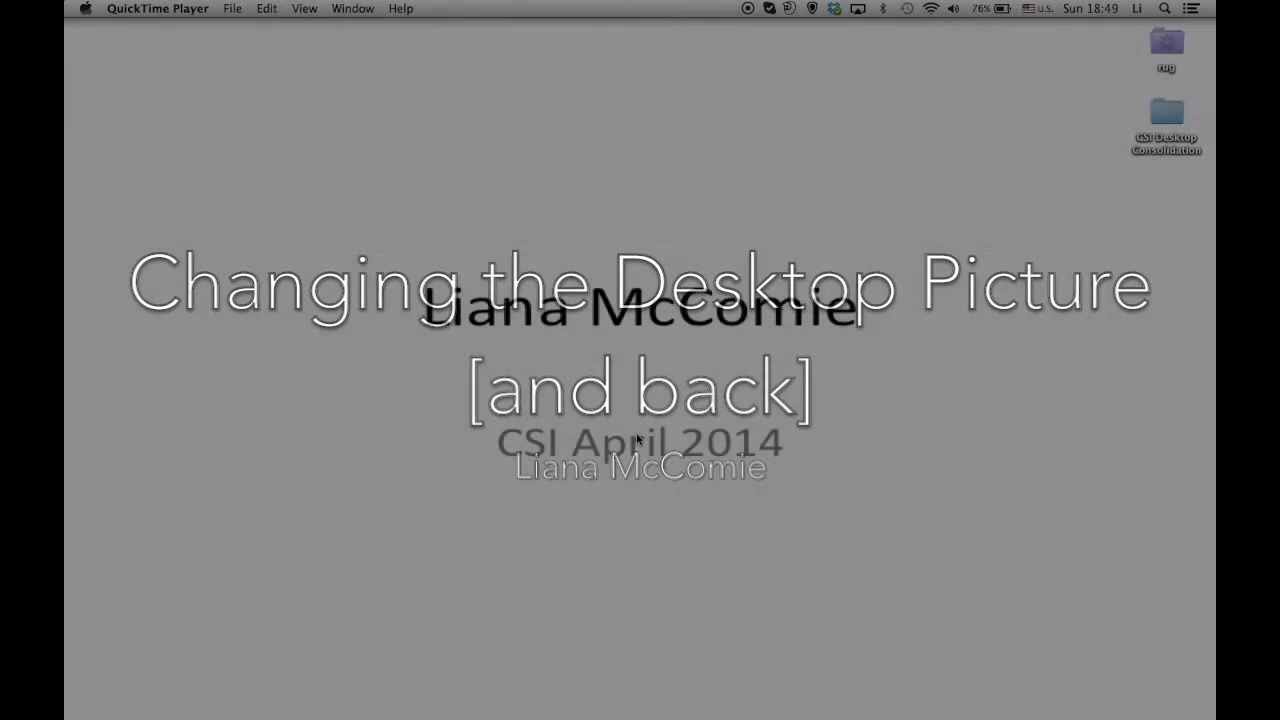
# - Open the desktop background settings and apply the solid color Aqua Blue, followed by Solid Kelp
pyautogui.rightClick(637, 433)
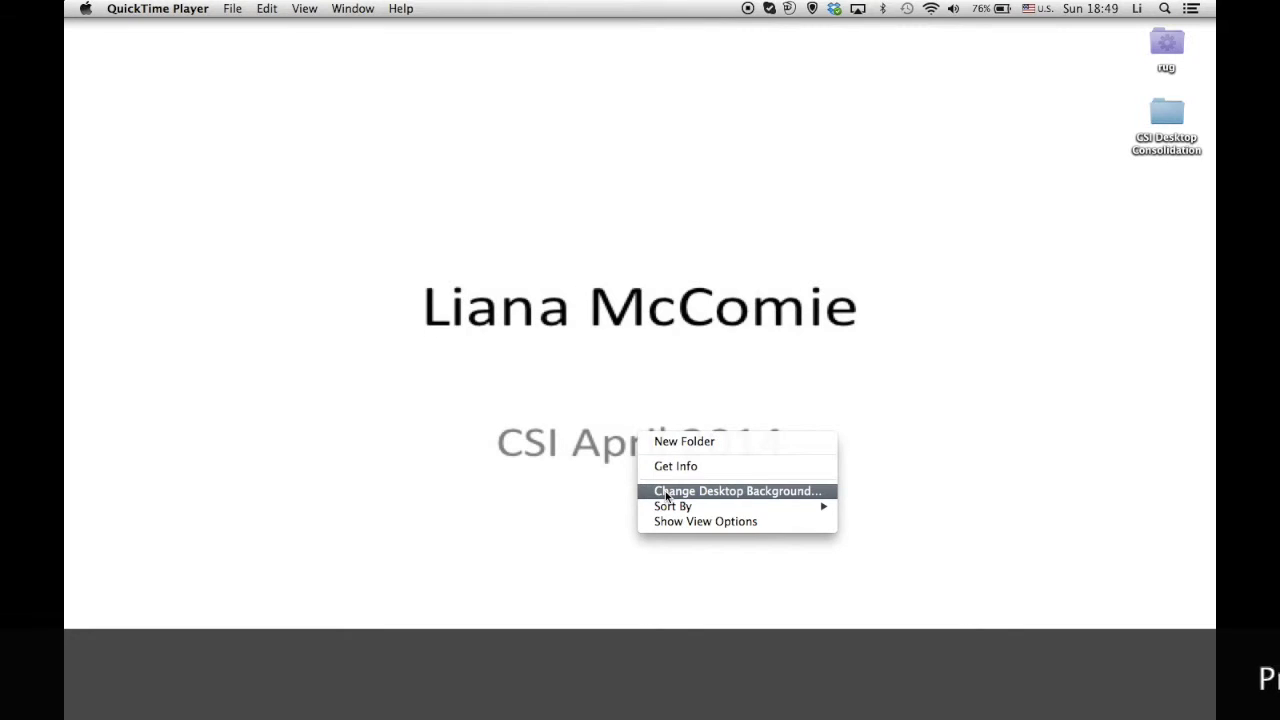
pyautogui.click(667, 492)
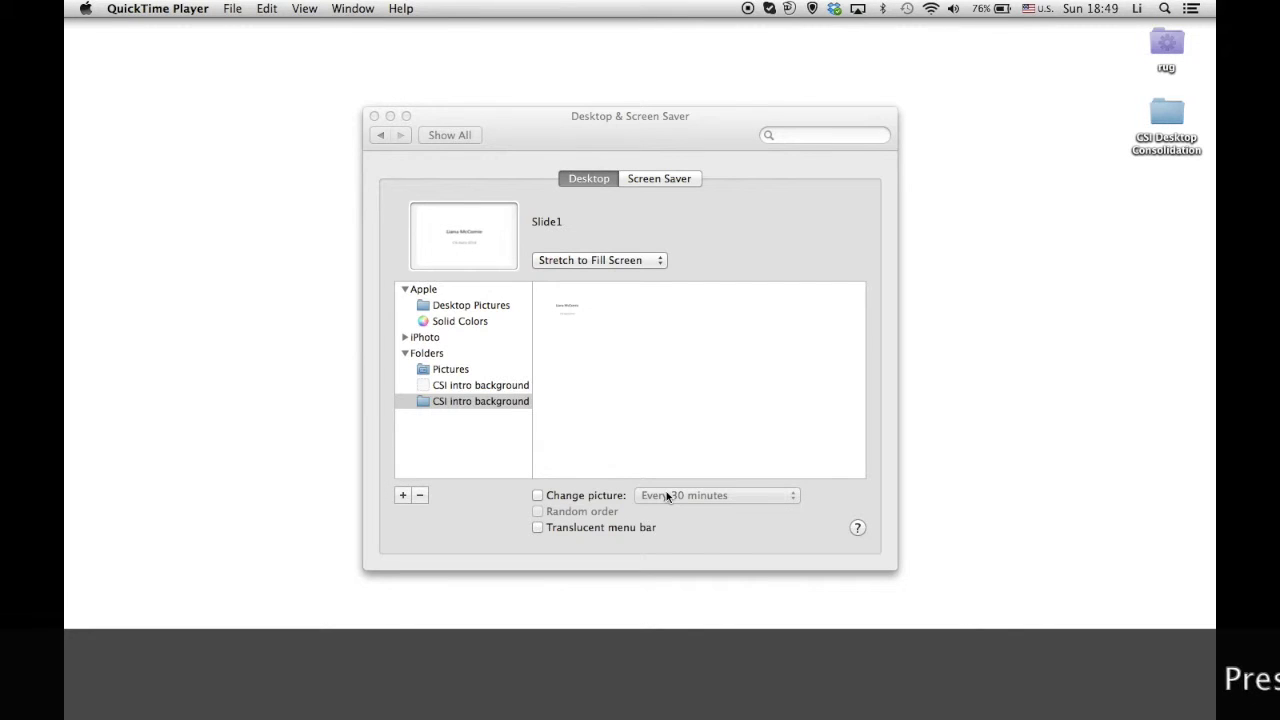
pyautogui.click(480, 322)
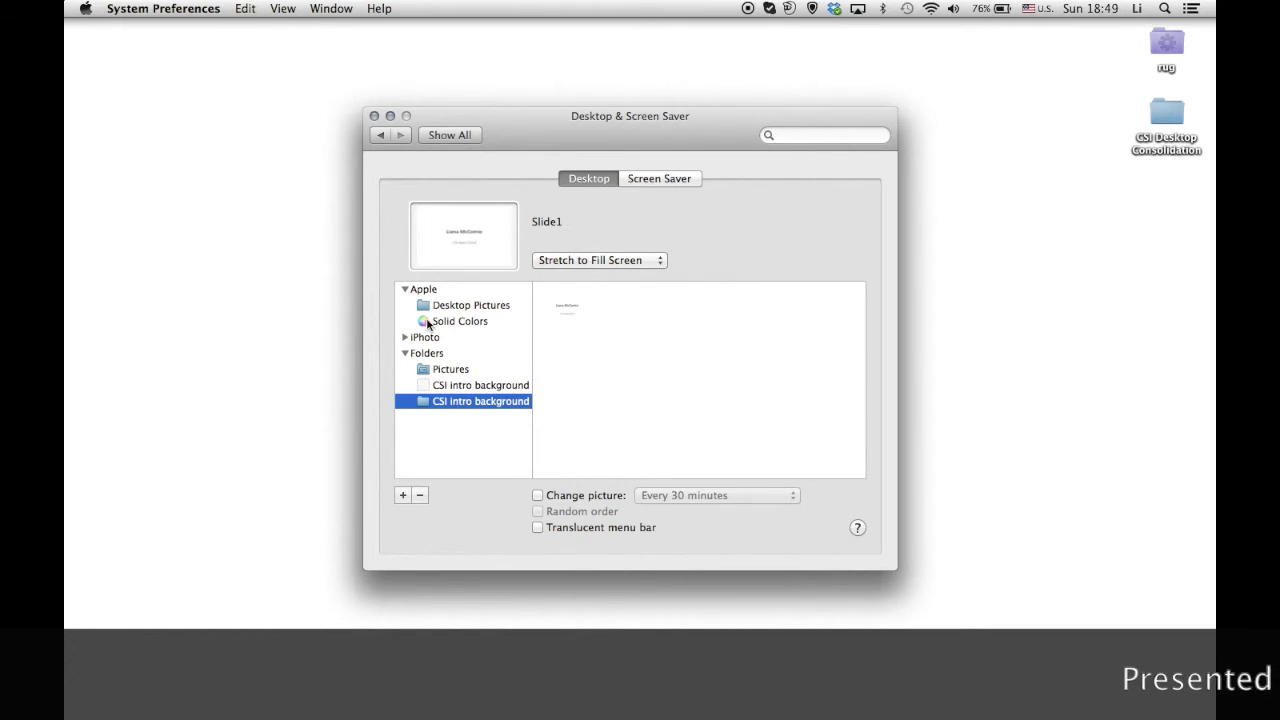
pyautogui.click(434, 321)
pyautogui.click(573, 318)
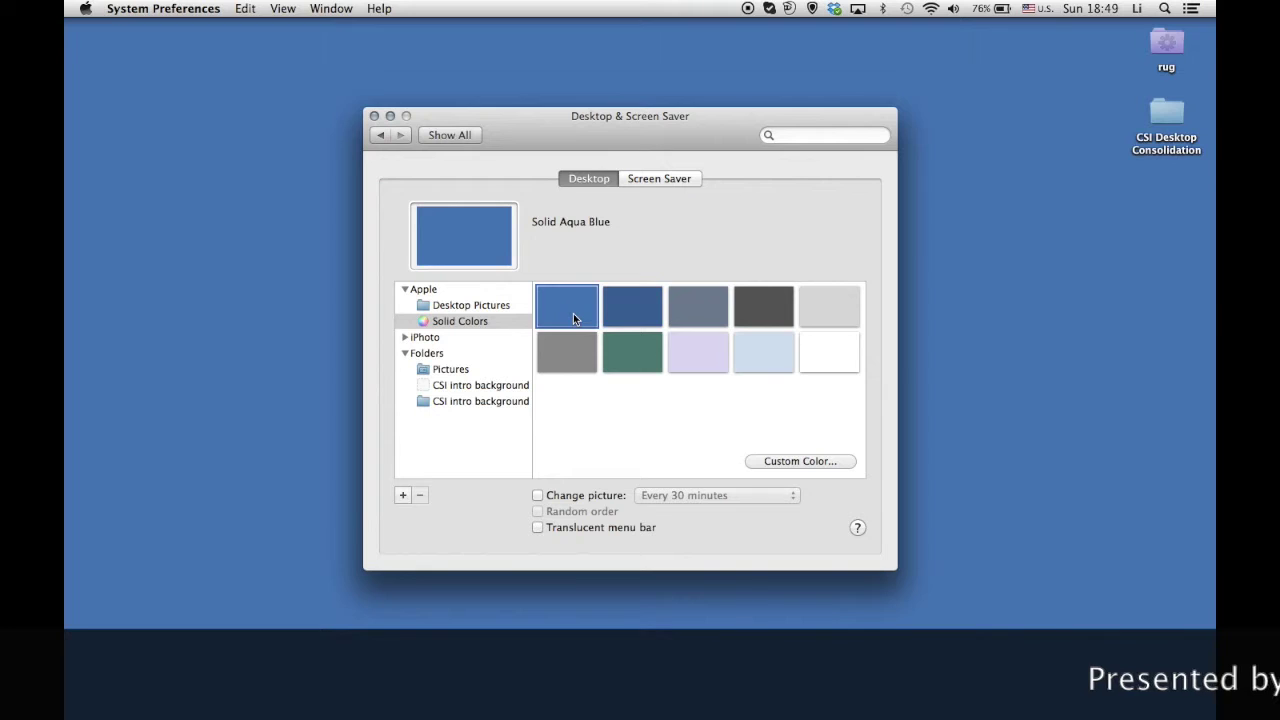
pyautogui.click(641, 350)
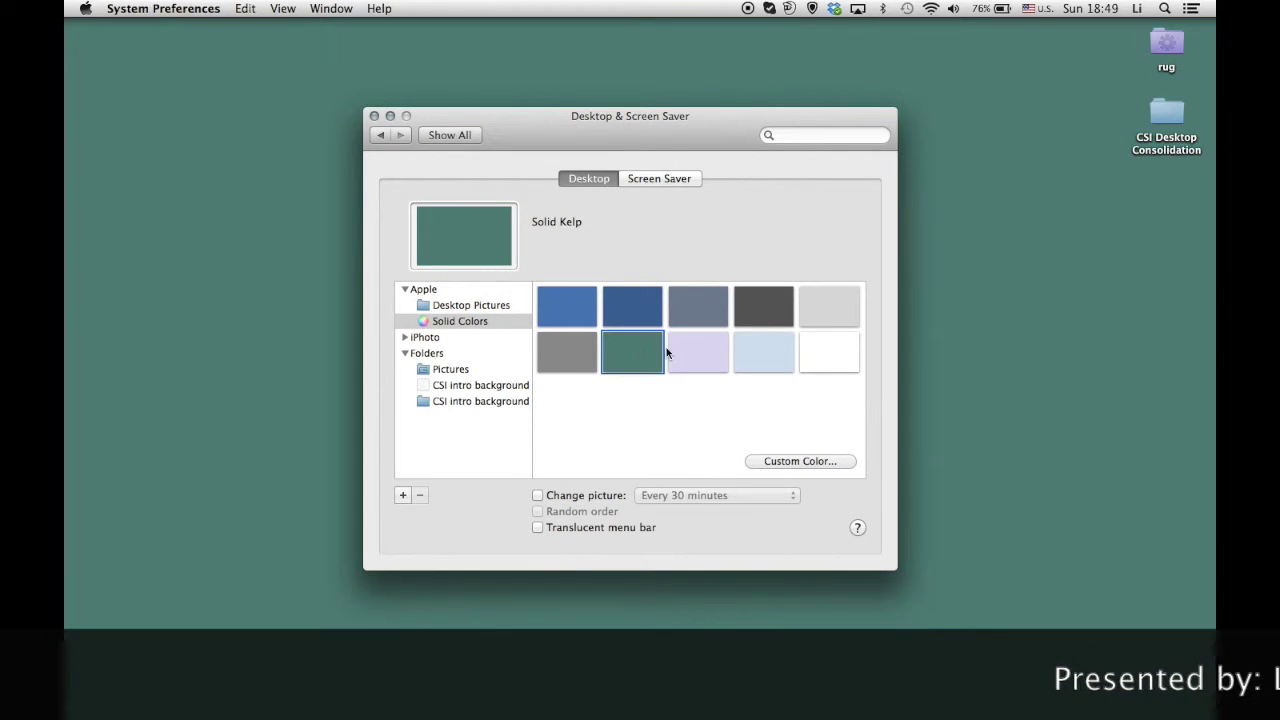
# - Try Magenta and Brown from the Apple palette as custom desktop colors, settle on Red and close the color picker
pyautogui.click(818, 462)
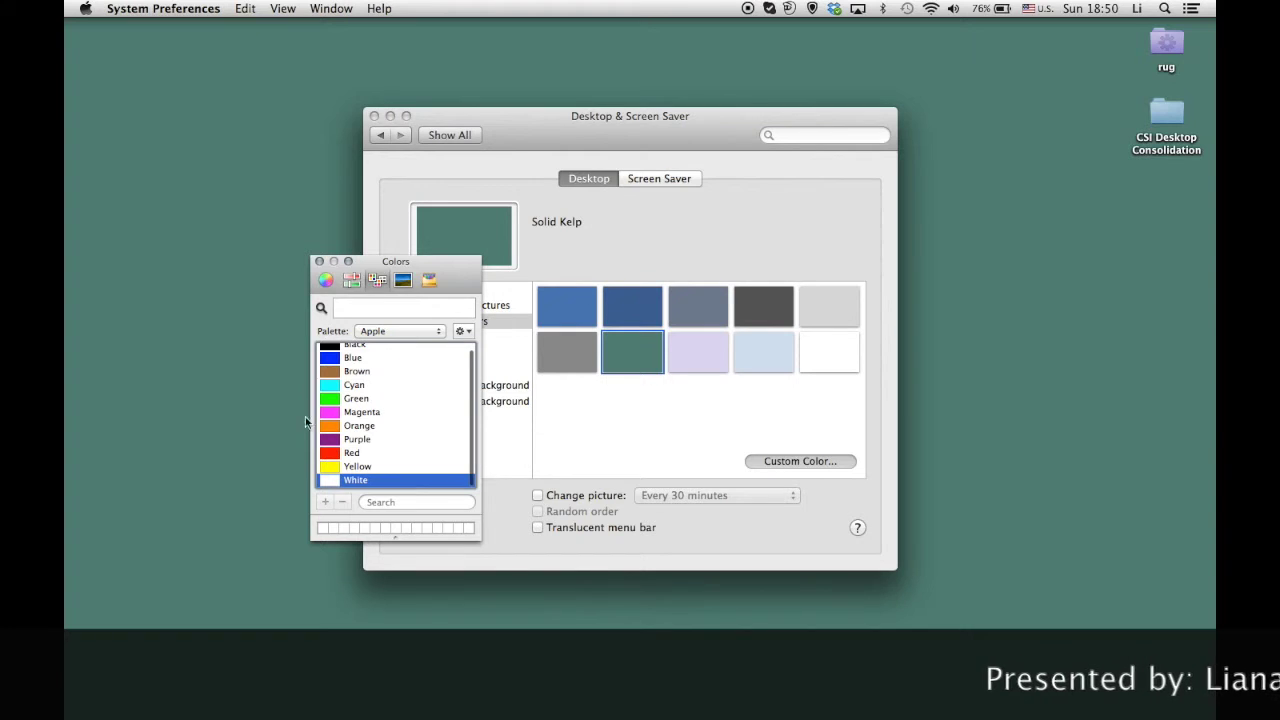
pyautogui.click(340, 412)
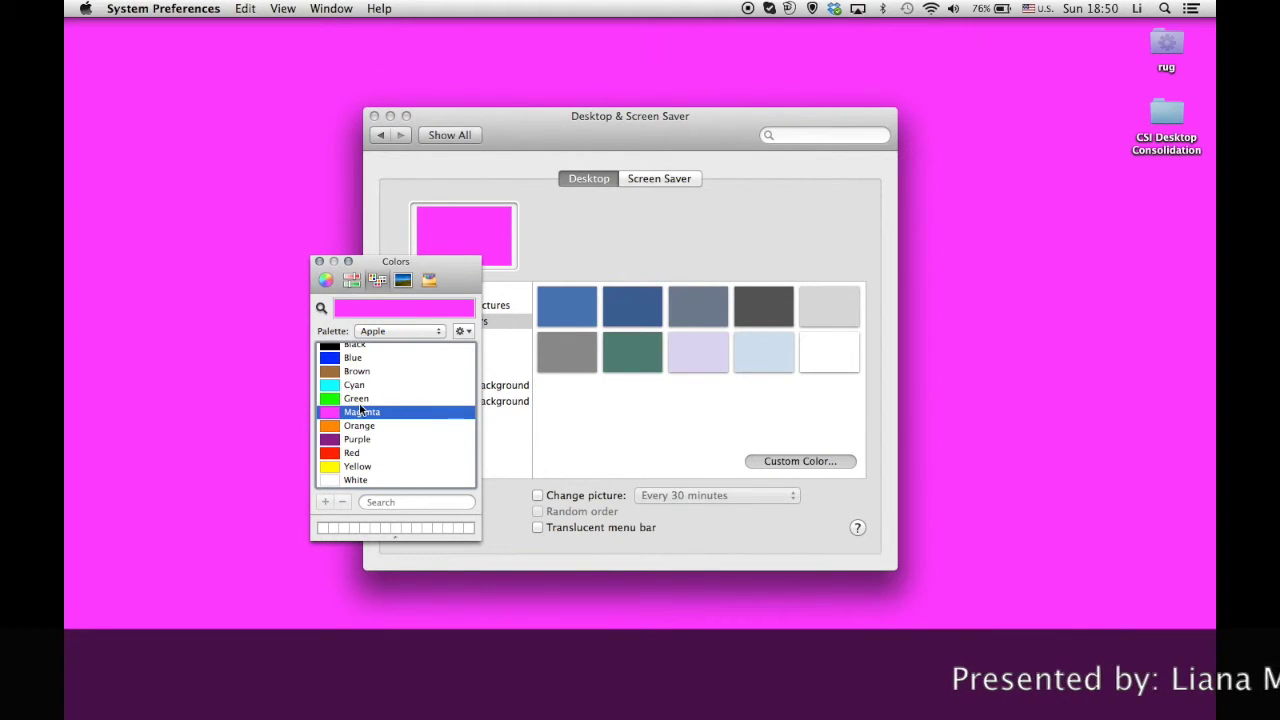
pyautogui.scroll(1, 347, 416)
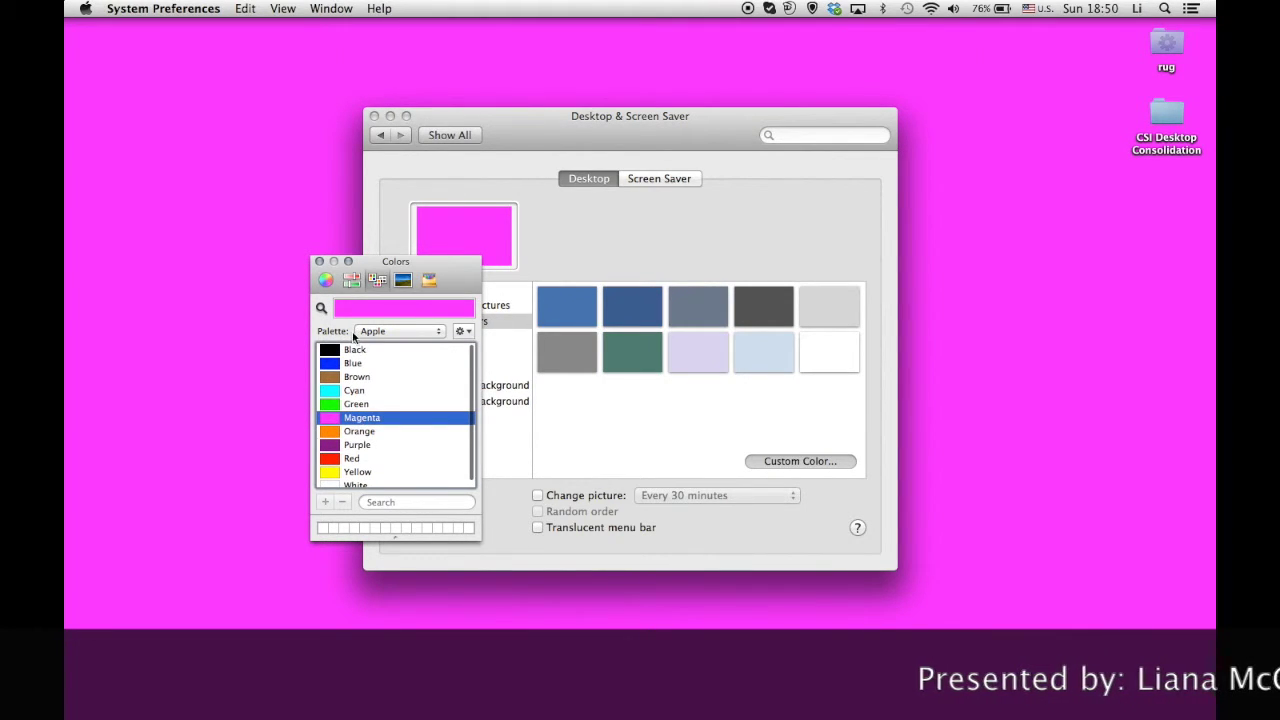
pyautogui.click(354, 378)
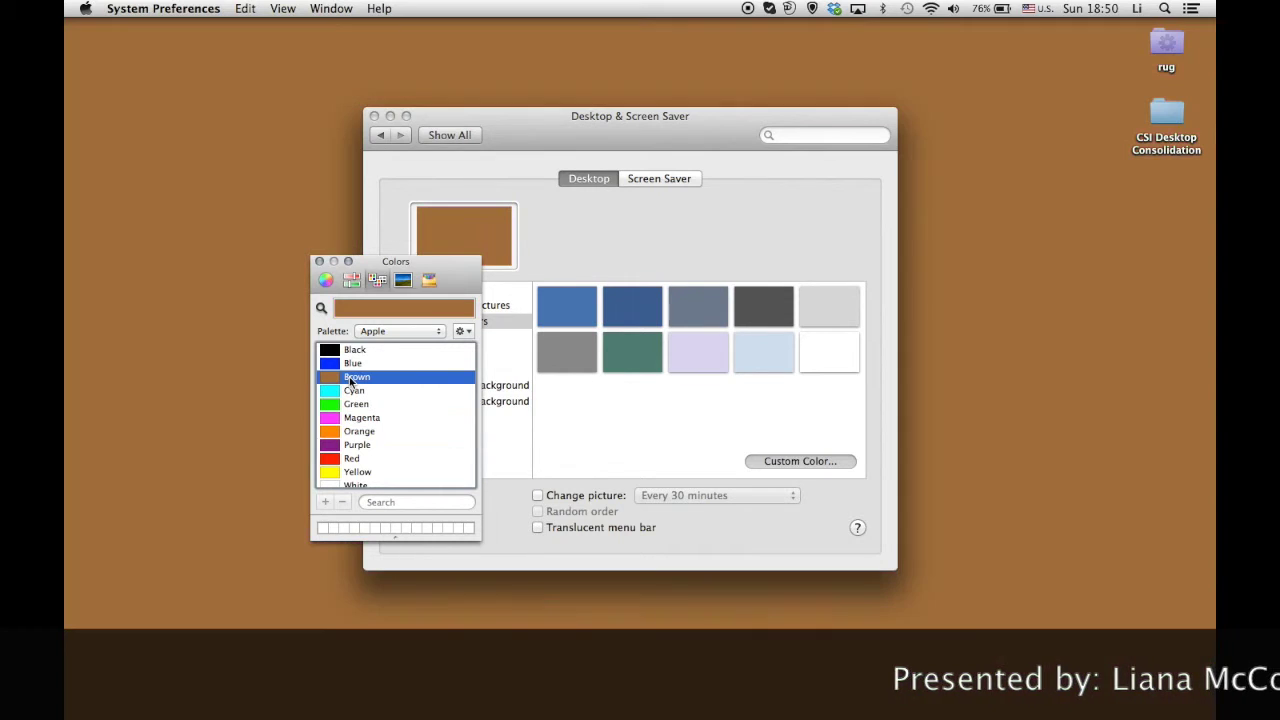
pyautogui.click(361, 459)
pyautogui.scroll(-1, 360, 457)
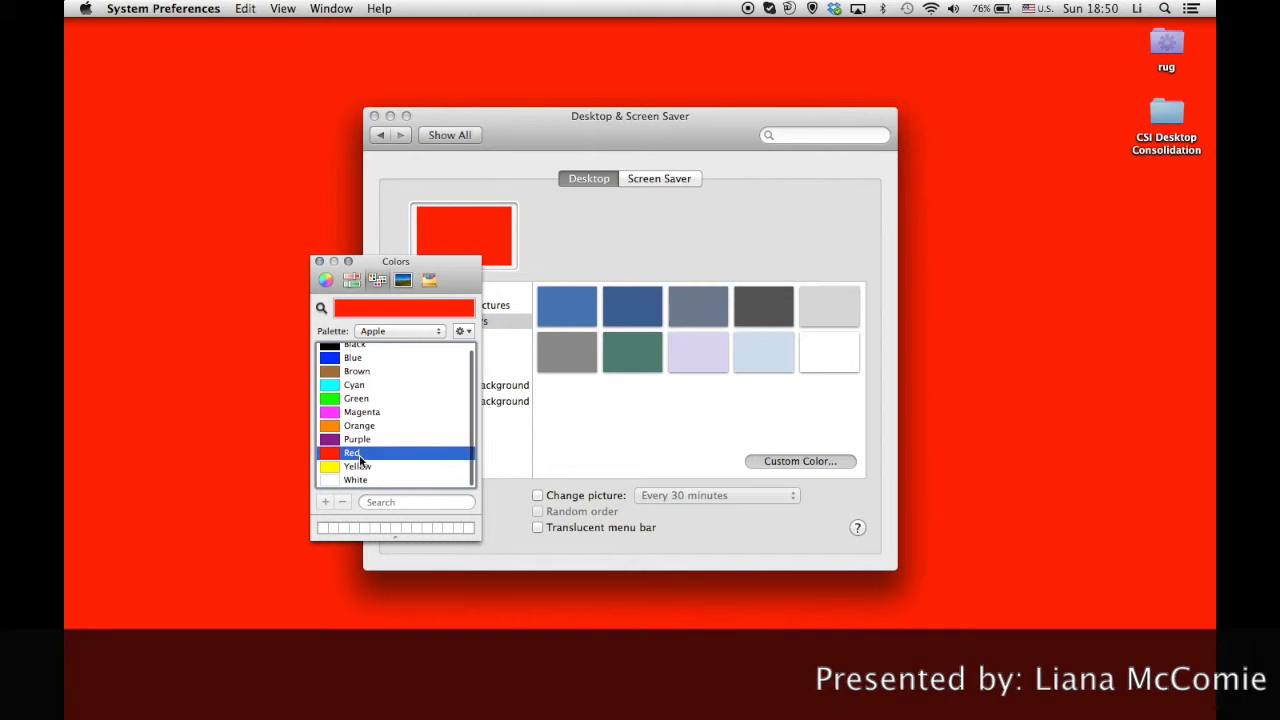
pyautogui.click(321, 261)
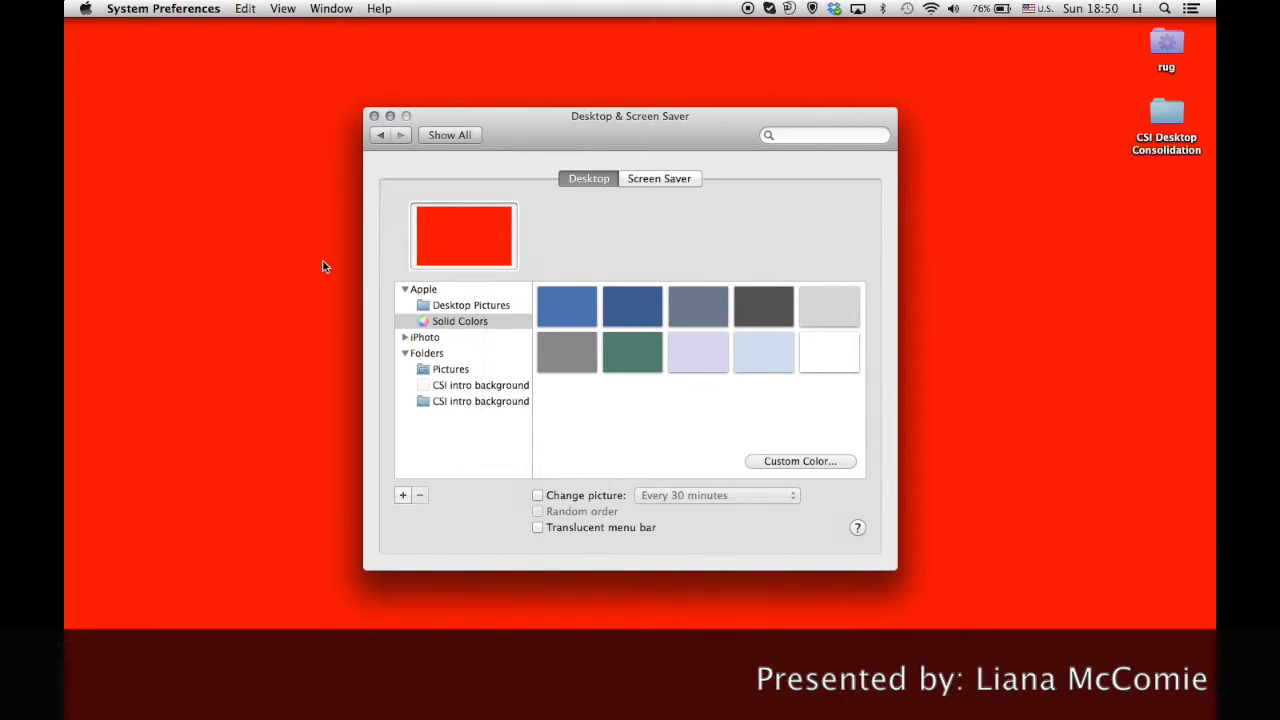
# - Preview images from the Pictures folder as the desktop background and choose gintama-shinyaku-benizakura-hen
pyautogui.click(440, 370)
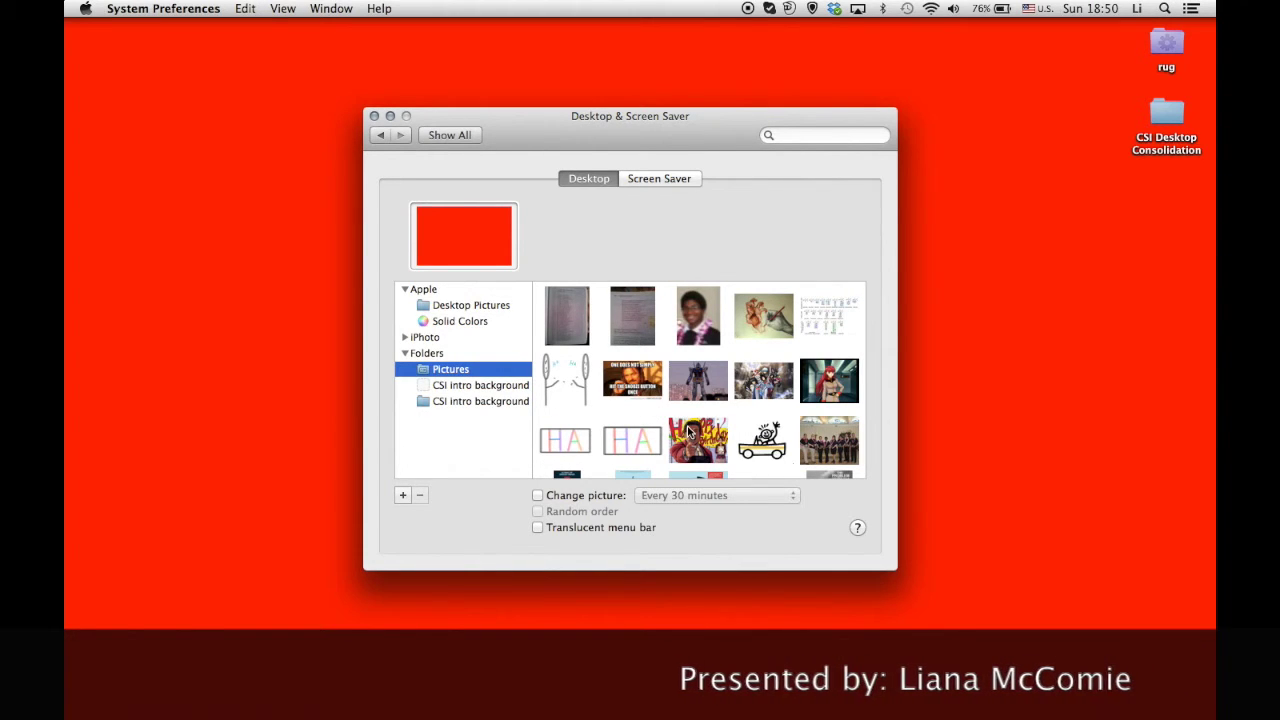
pyautogui.click(688, 430)
pyautogui.click(834, 397)
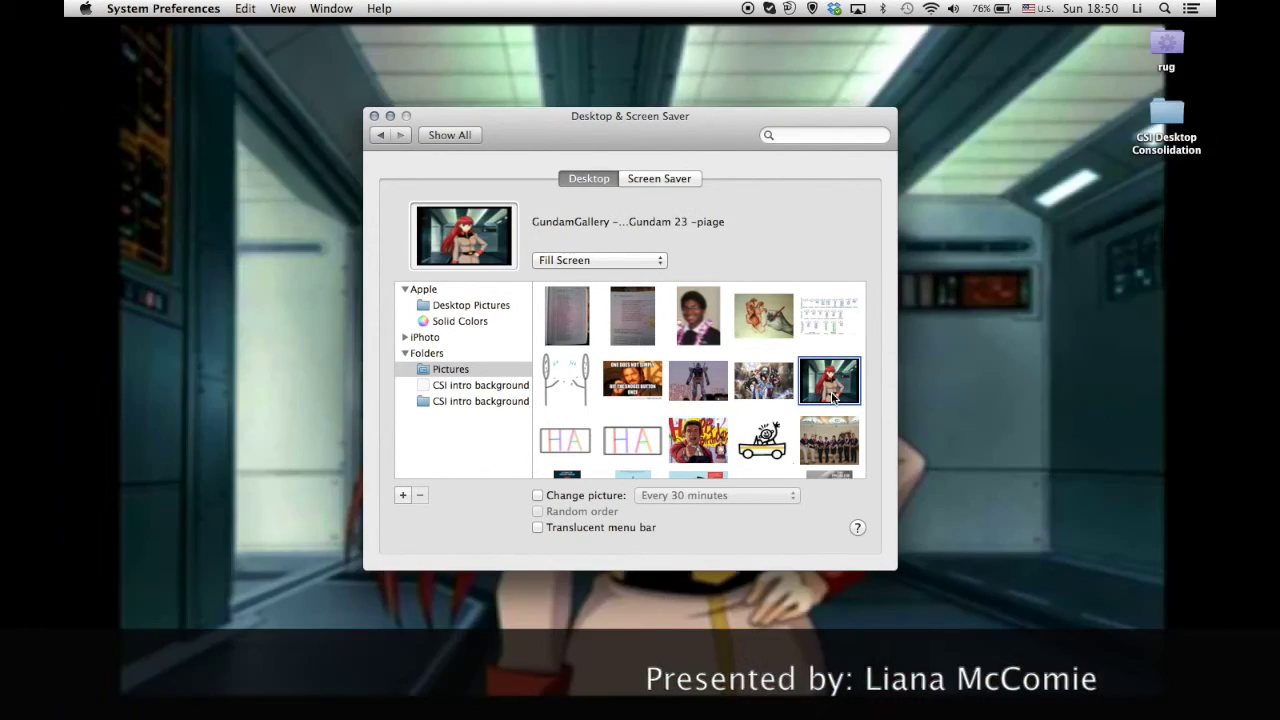
pyautogui.click(779, 390)
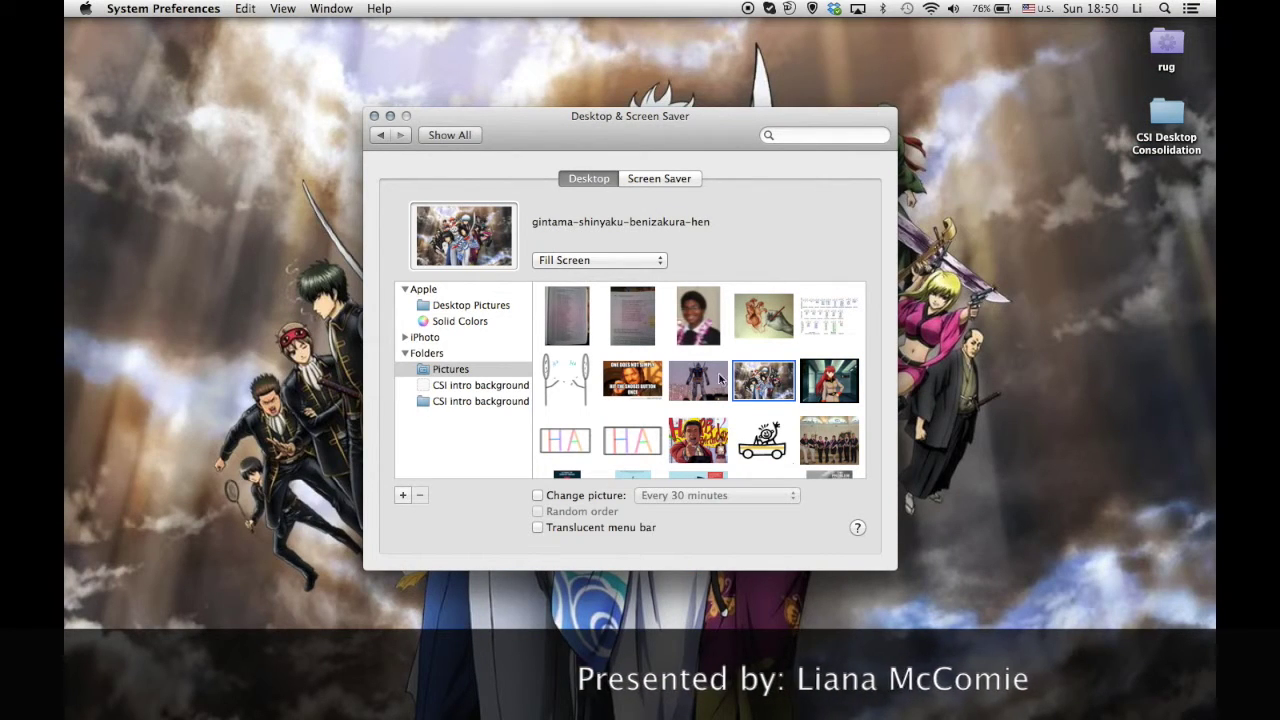
# - Try the Fit to Screen and Stretch to Fill Screen layouts for the desktop picture, and set it to Center
pyautogui.click(655, 262)
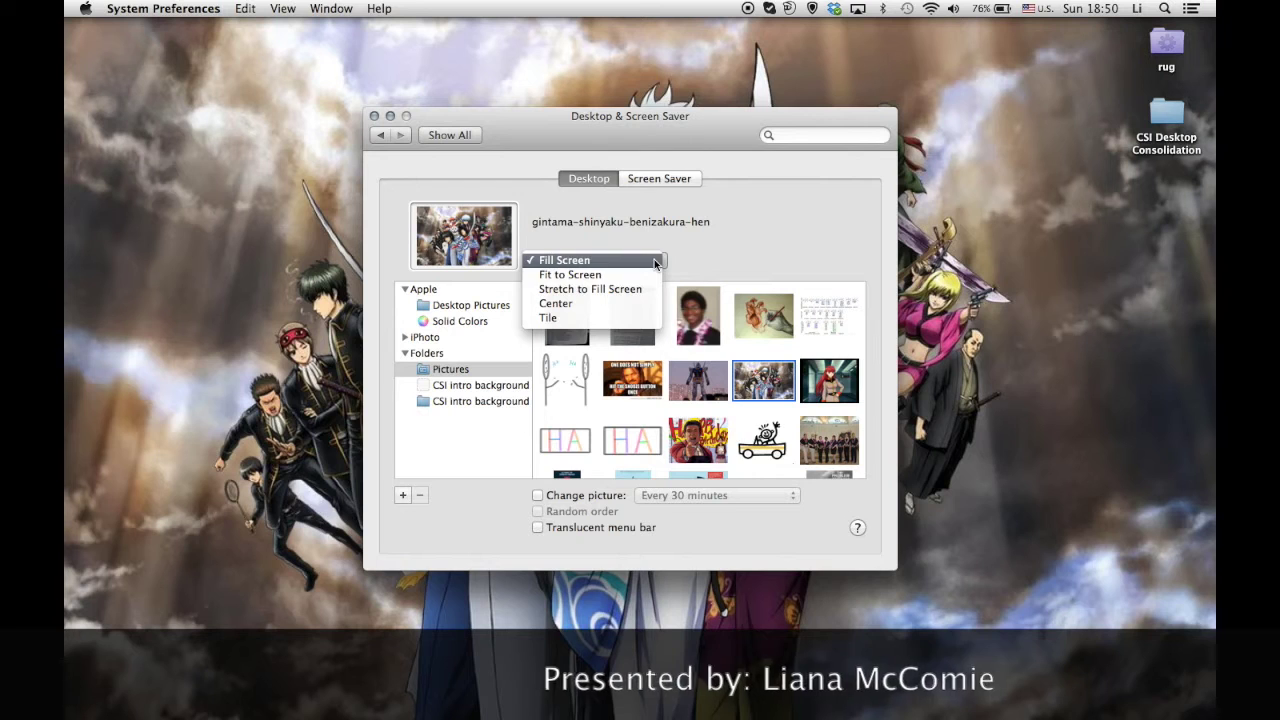
pyautogui.click(655, 277)
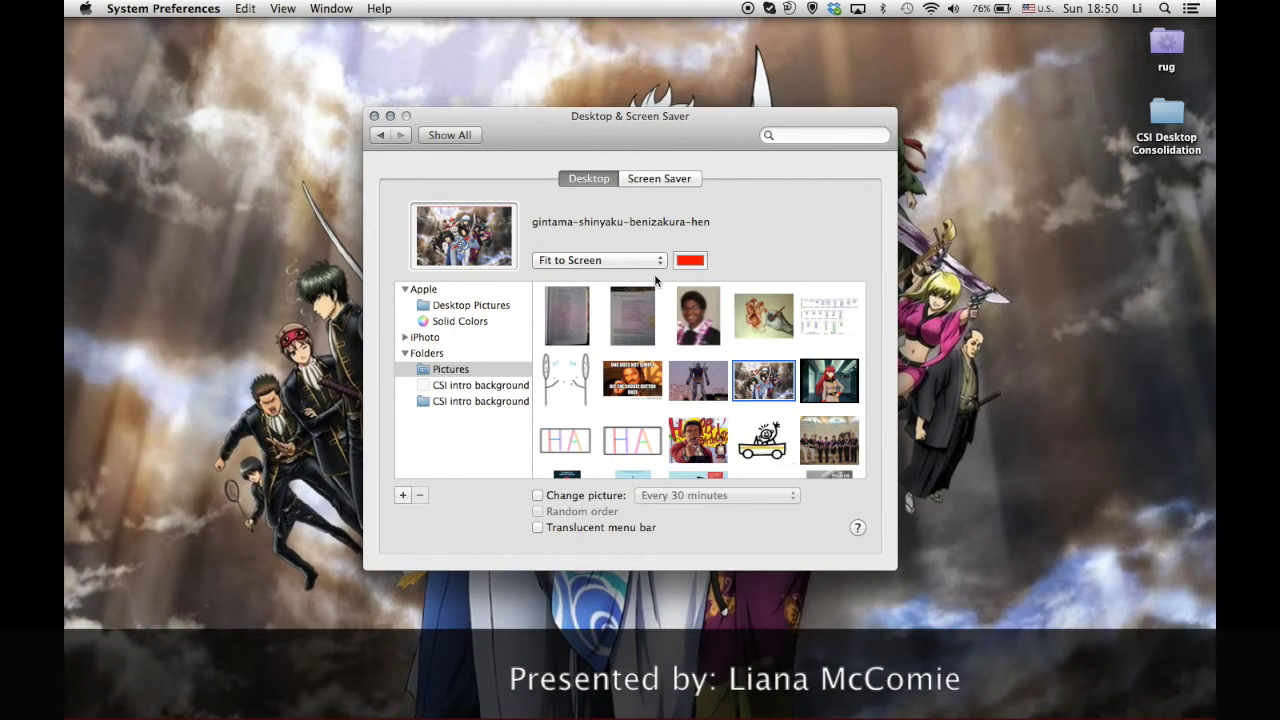
pyautogui.click(658, 263)
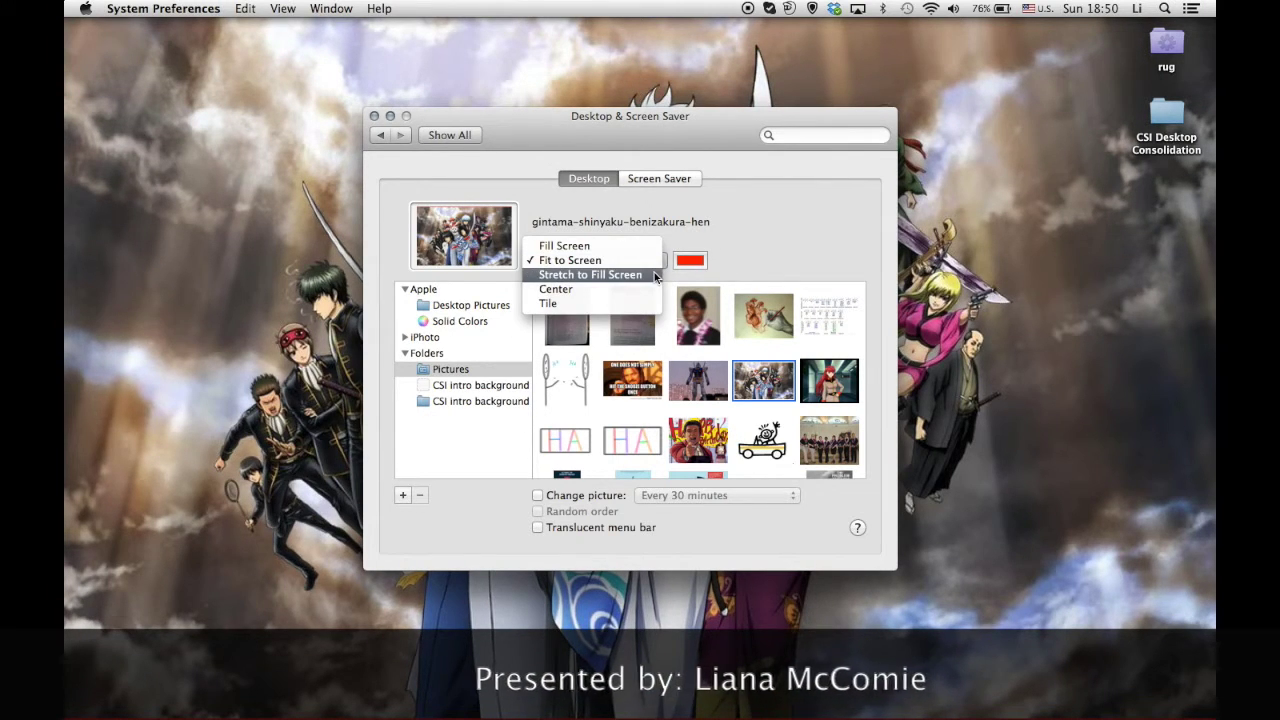
pyautogui.click(656, 276)
pyautogui.click(661, 262)
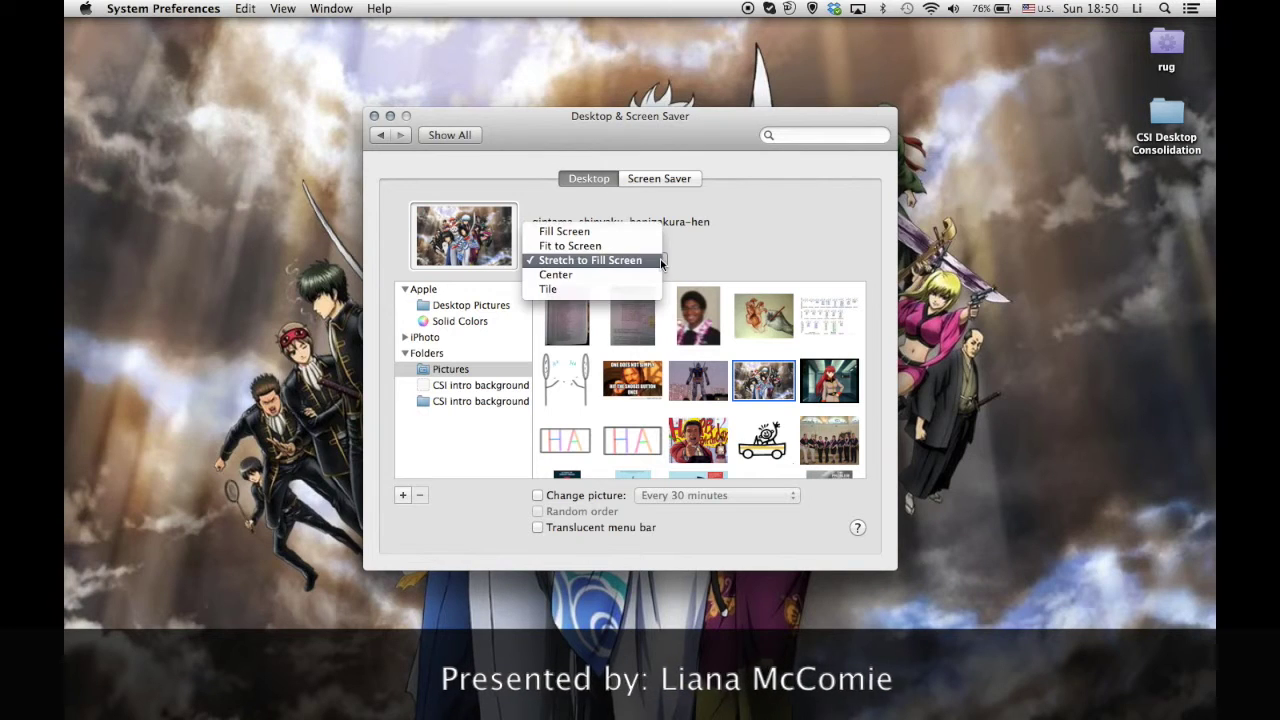
pyautogui.click(652, 274)
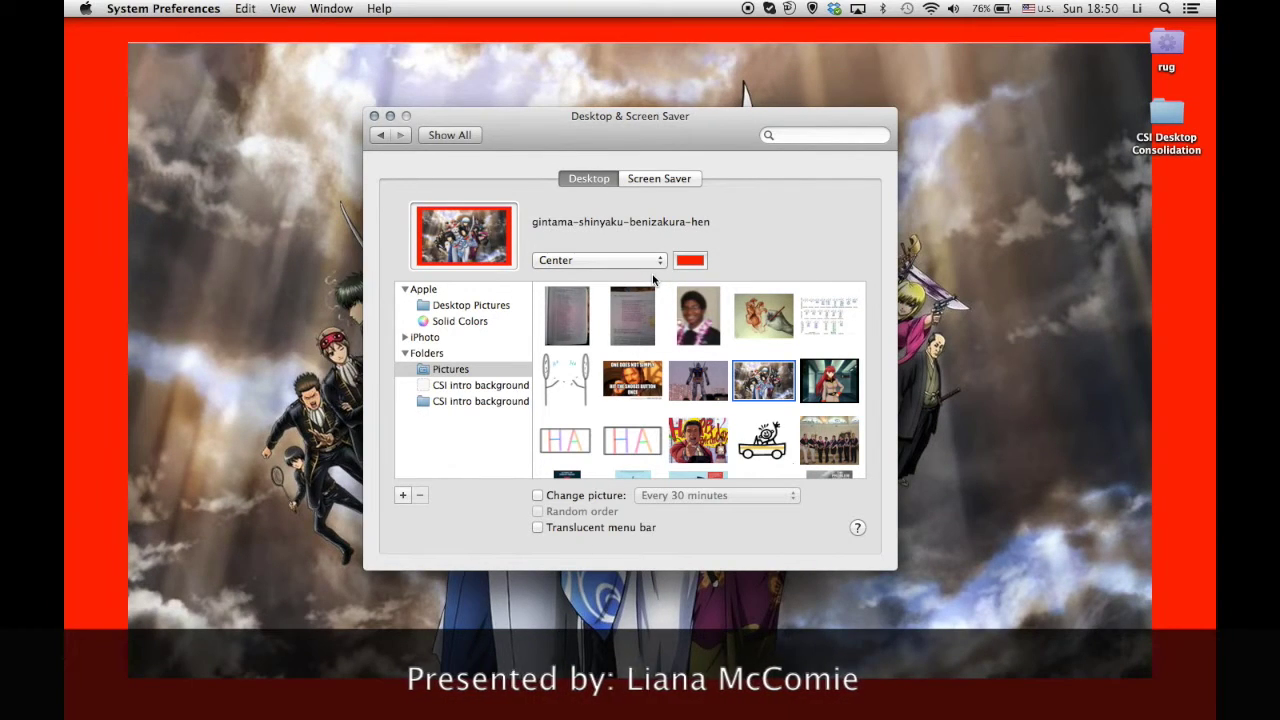
# - Change the border color around the centered picture to Blue, Brown and finally a muted pinkish brown from the color wheel
pyautogui.click(690, 261)
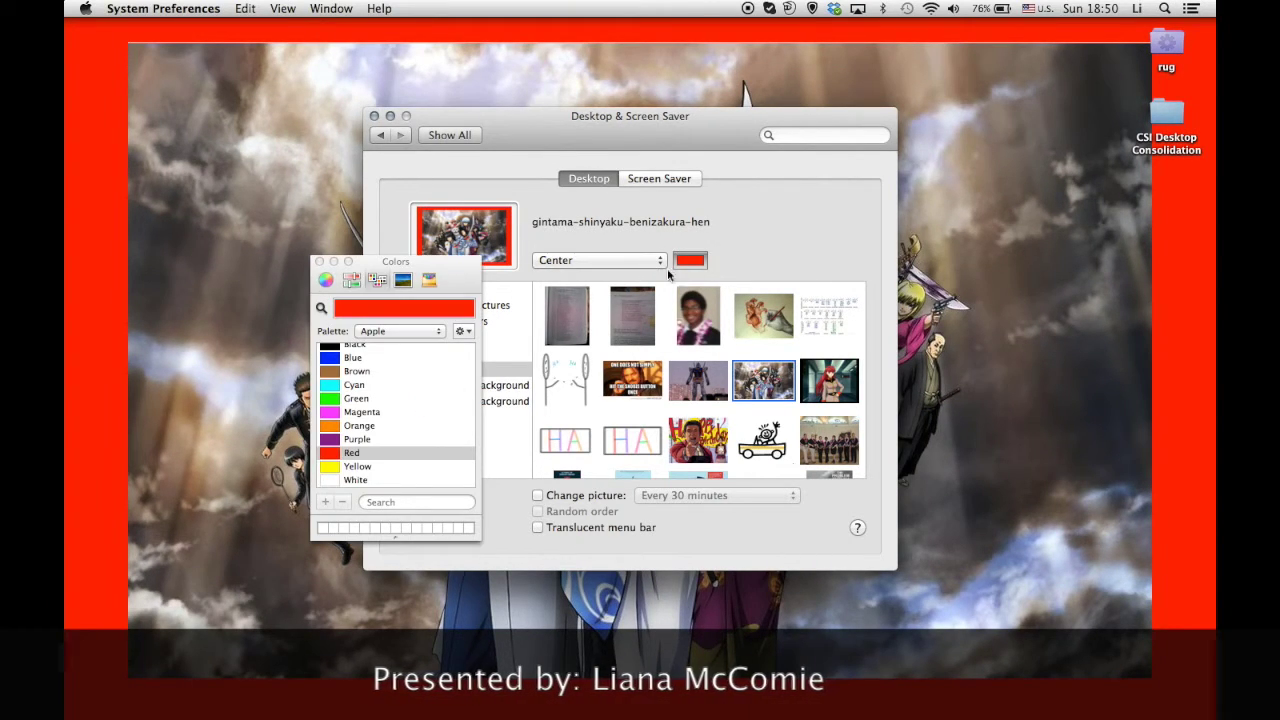
pyautogui.click(399, 357)
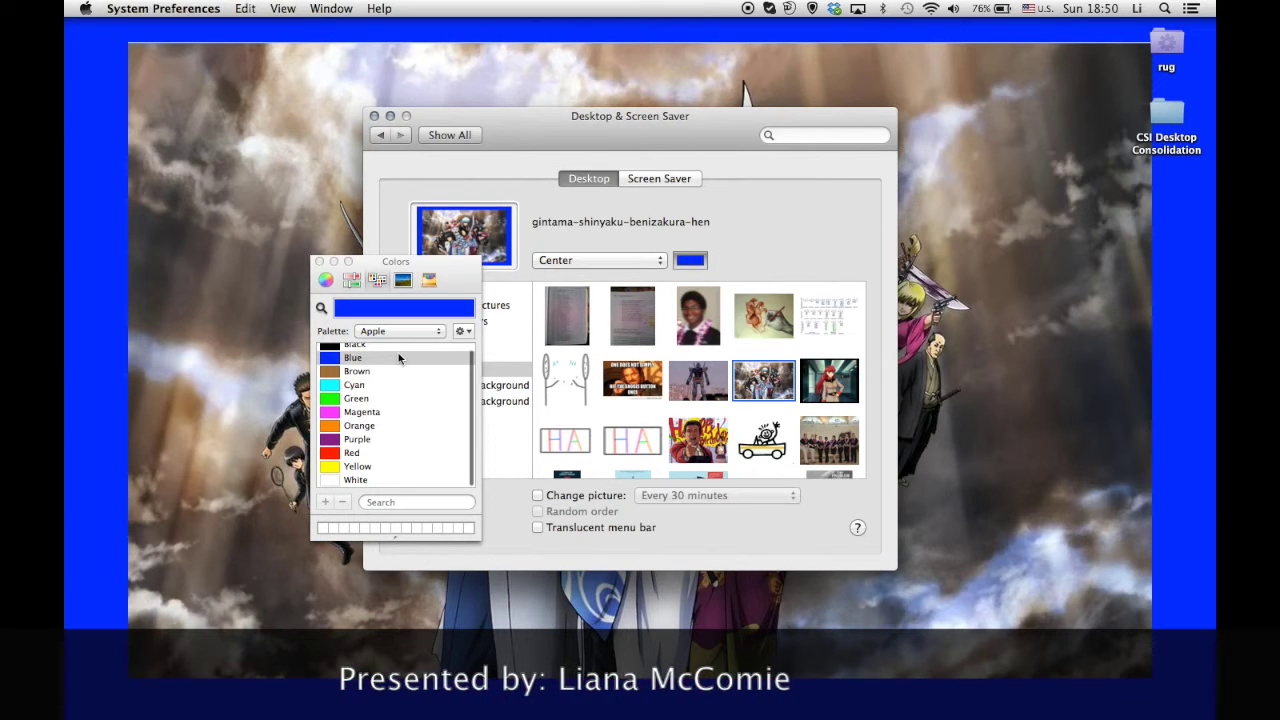
pyautogui.scroll(-1, 369, 452)
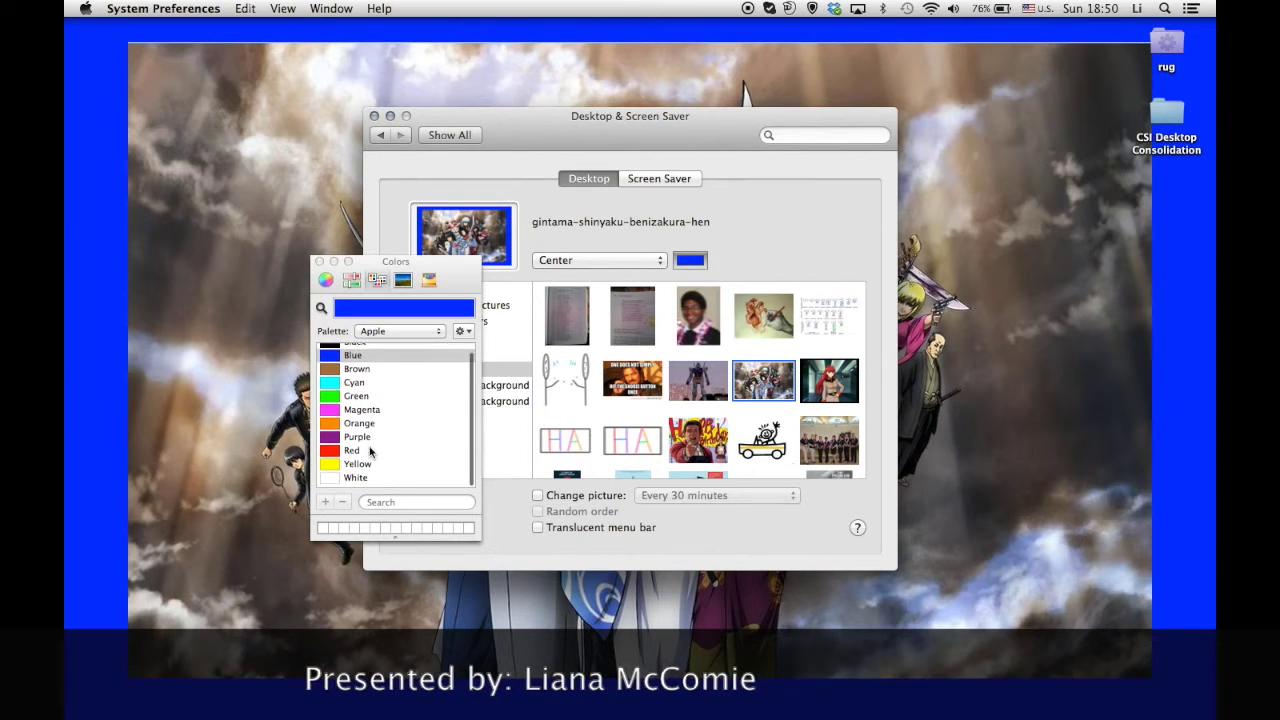
pyautogui.click(373, 371)
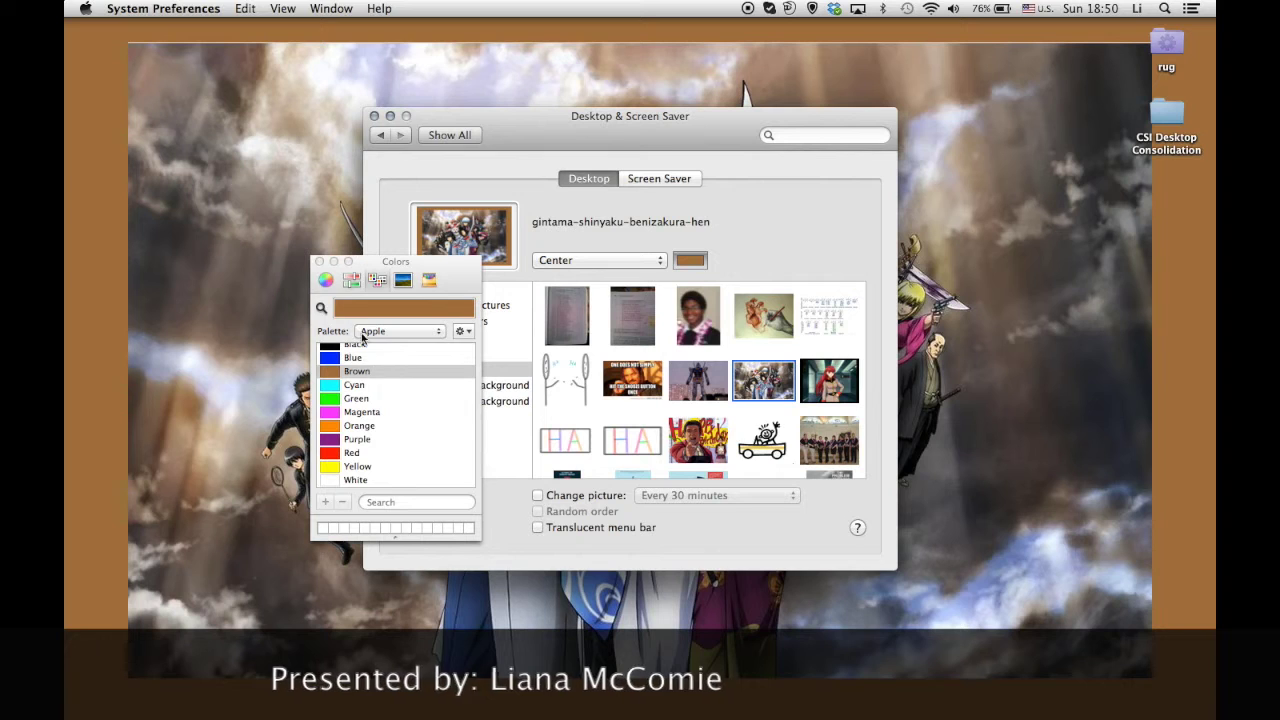
pyautogui.click(326, 279)
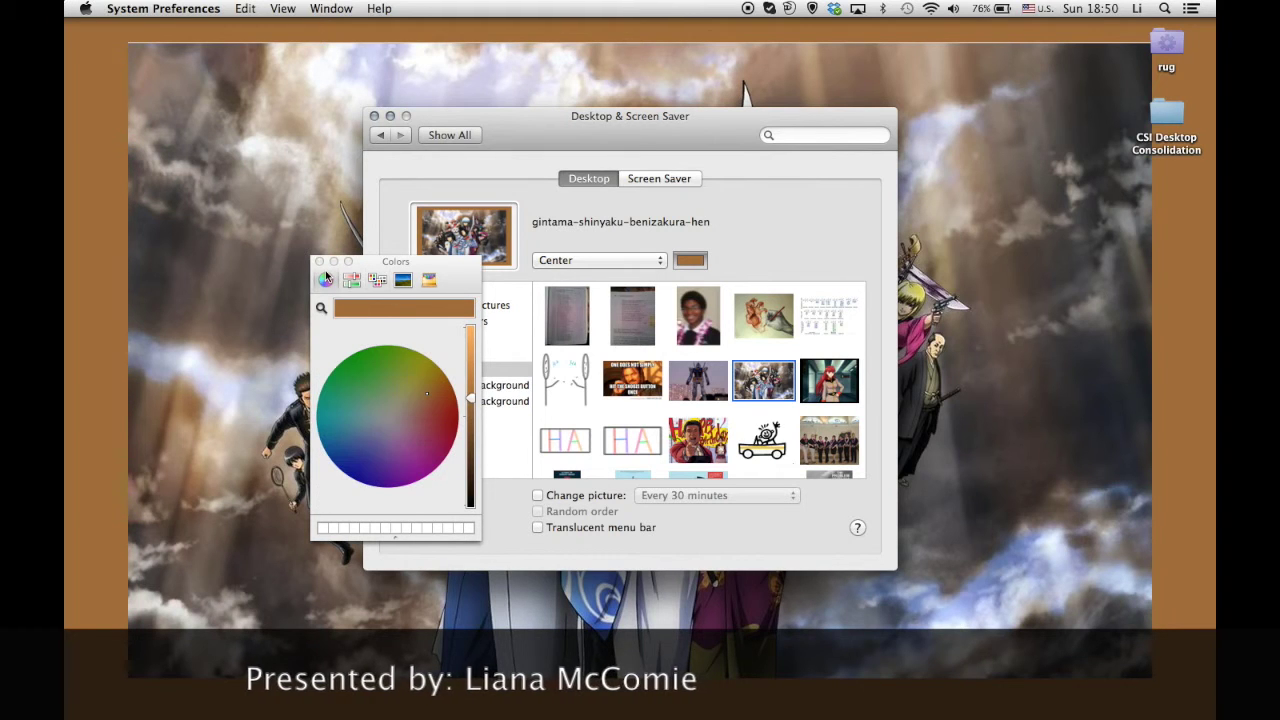
pyautogui.click(422, 394)
pyautogui.moveTo(422, 394); pyautogui.dragTo(406, 410)
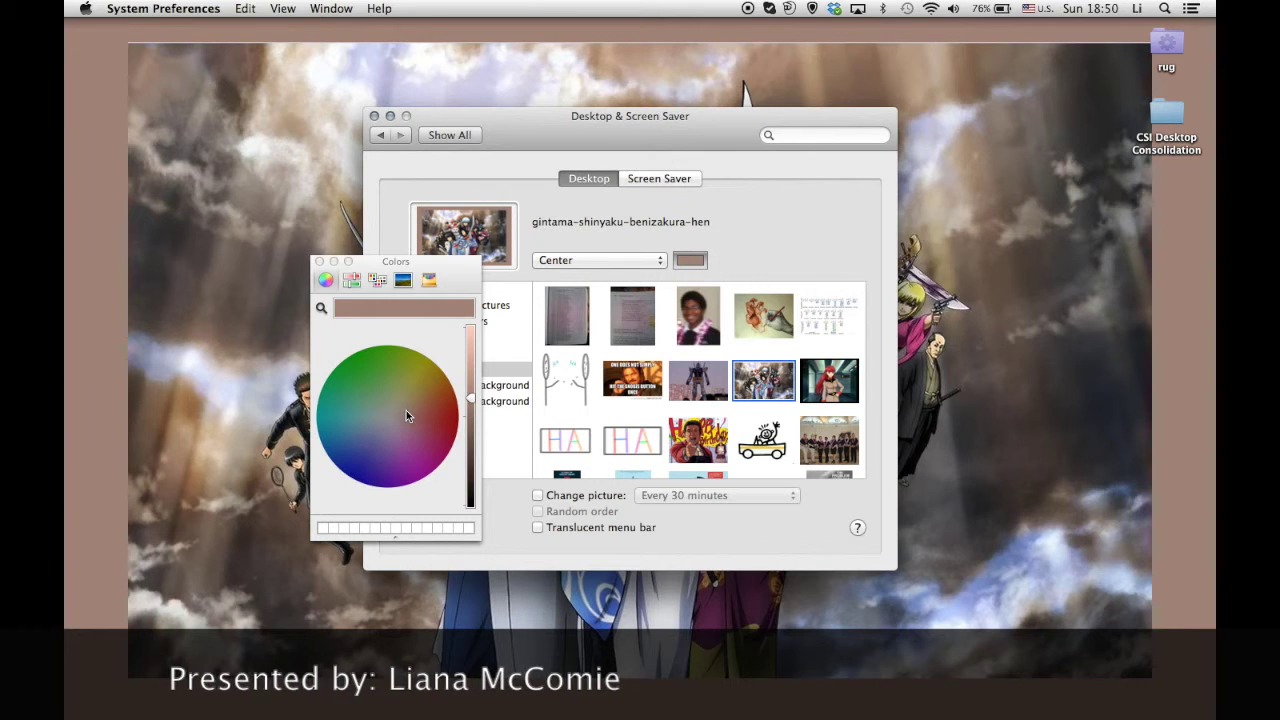
pyautogui.click(319, 261)
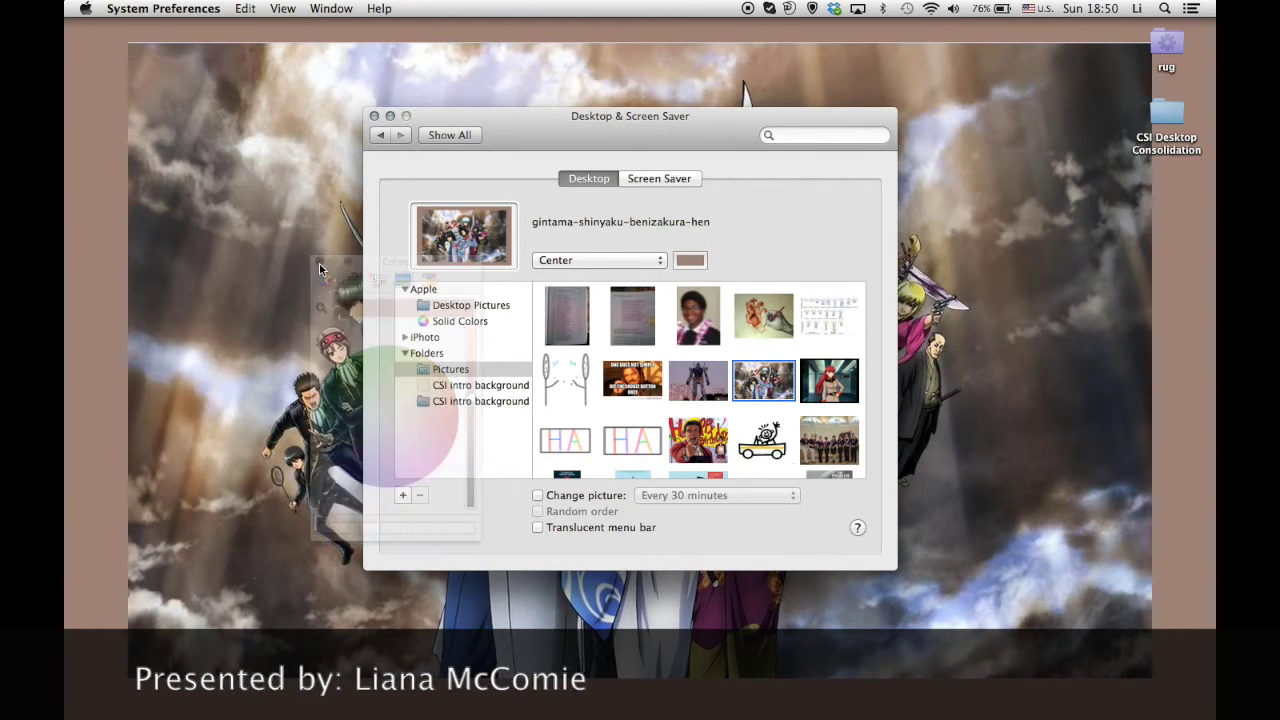
# - Set the desktop picture's layout to Tile and close the preferences window
pyautogui.click(662, 262)
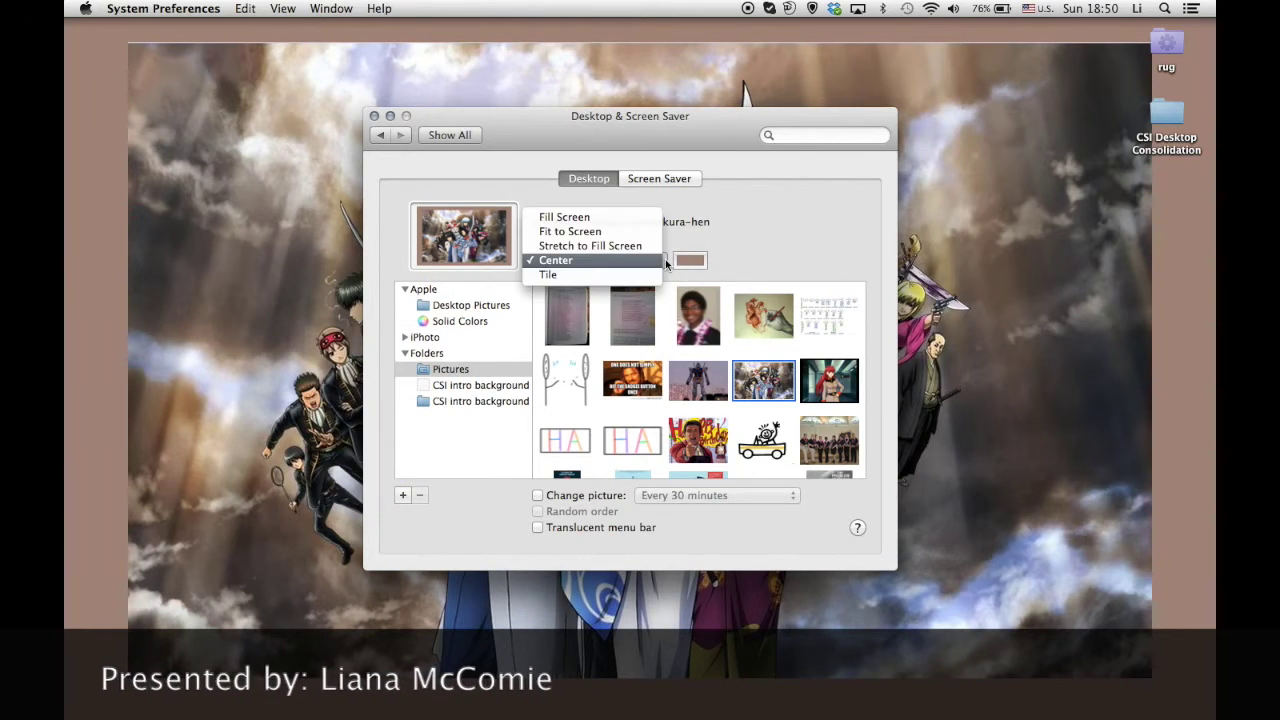
pyautogui.click(655, 282)
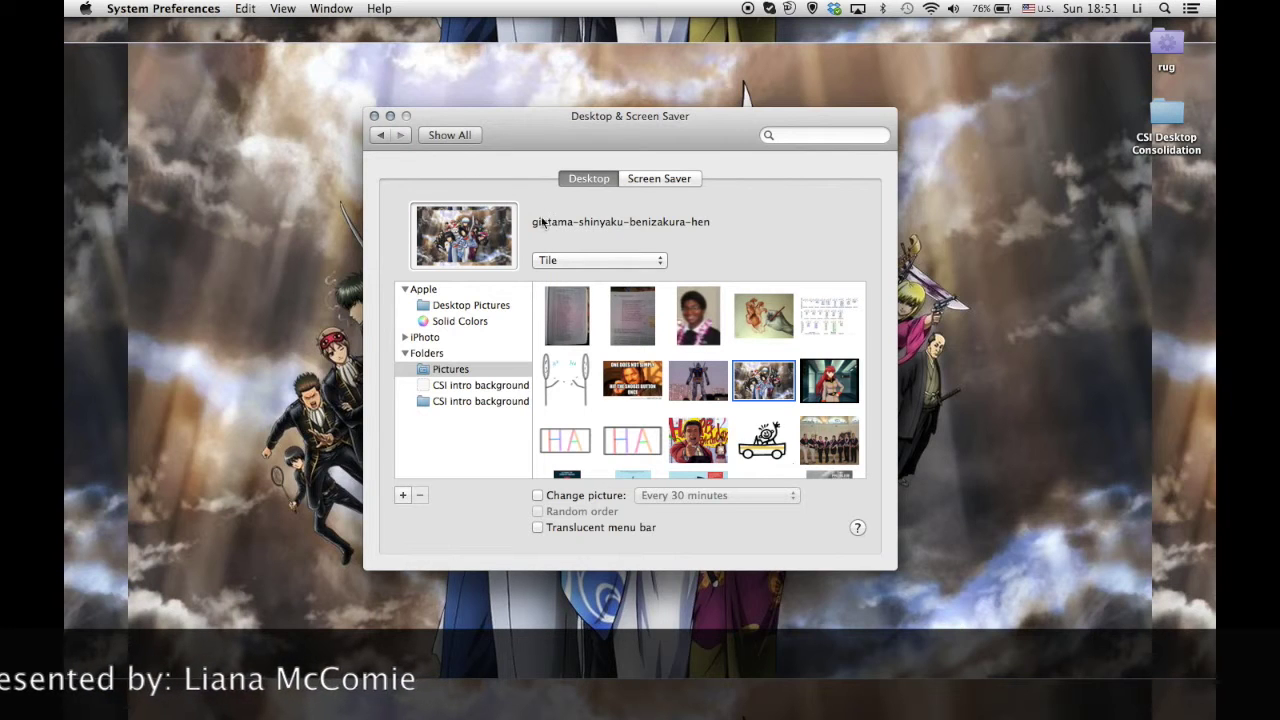
pyautogui.click(374, 117)
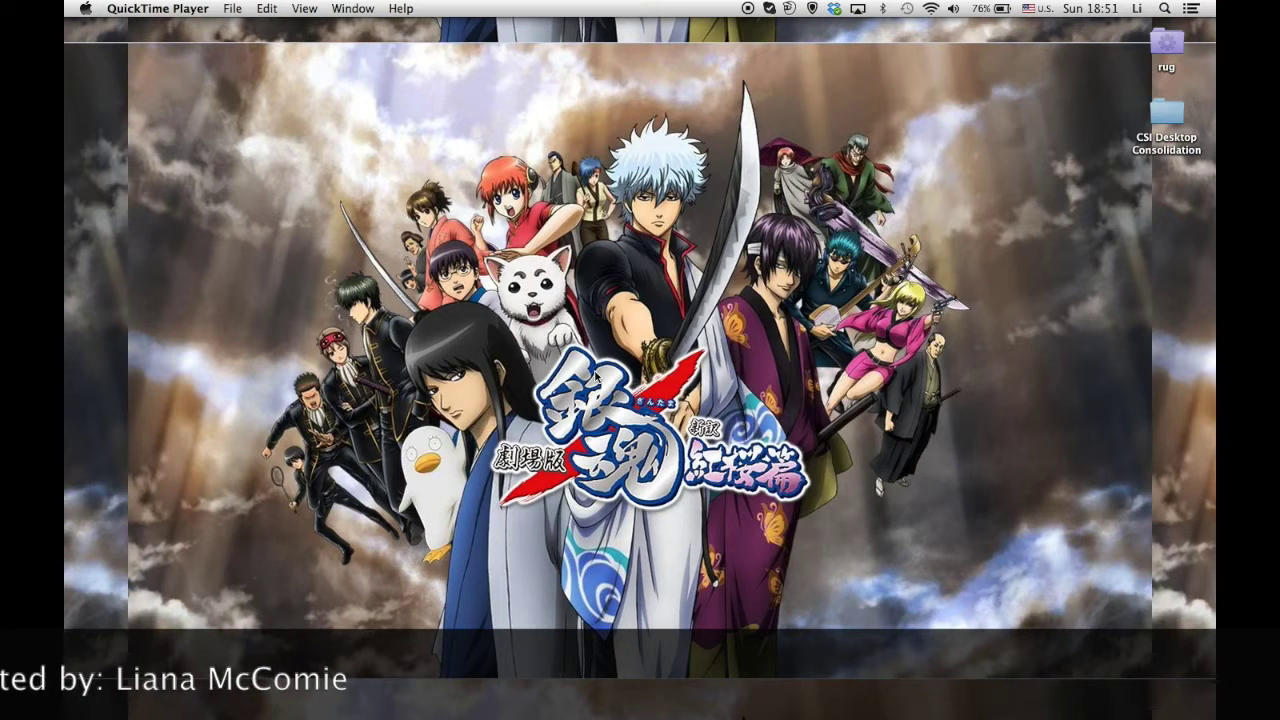
# - Reopen the desktop background preferences and choose the Slide1 image from the CSI intro background folder as the desktop picture
pyautogui.rightClick(596, 375)
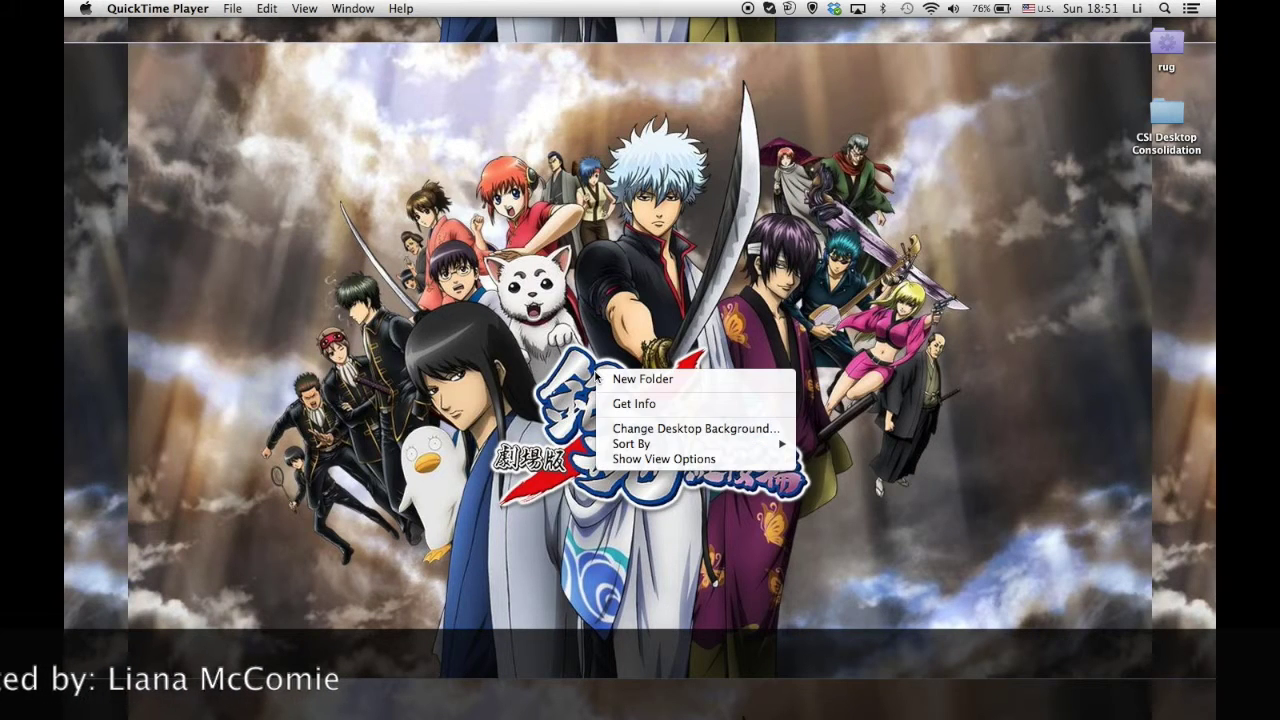
pyautogui.click(608, 430)
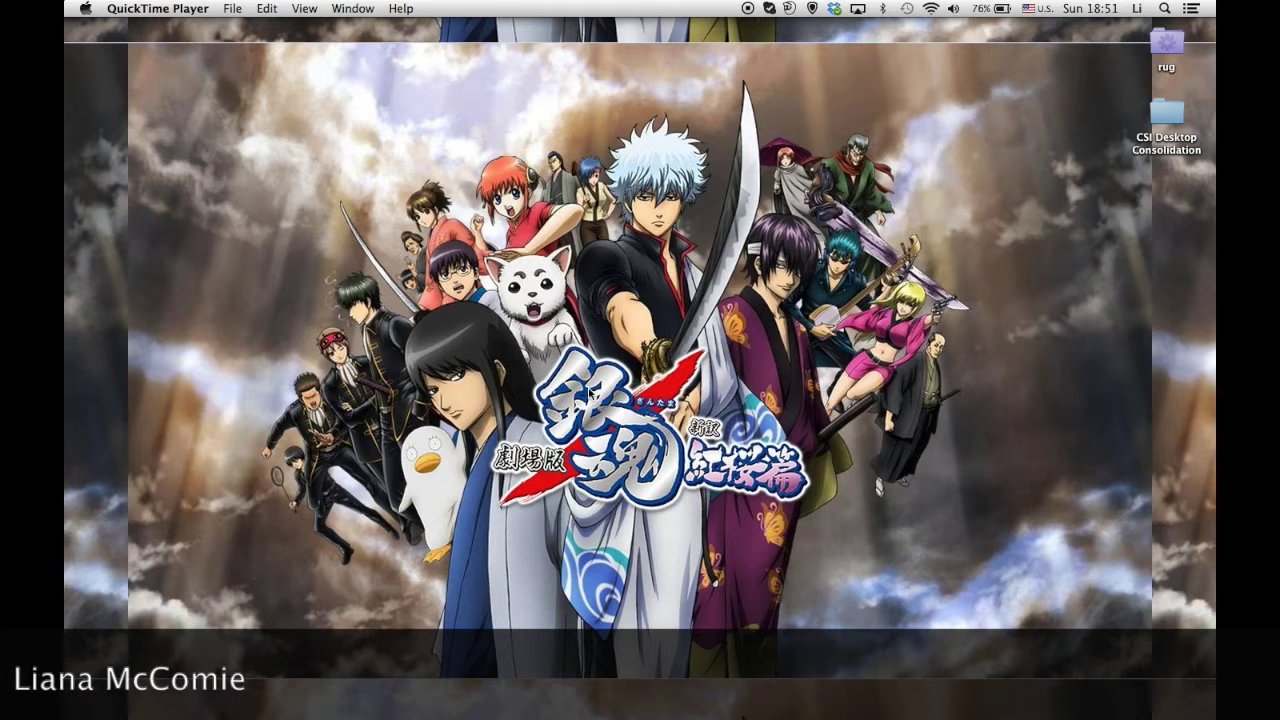
pyautogui.rightClick(589, 393)
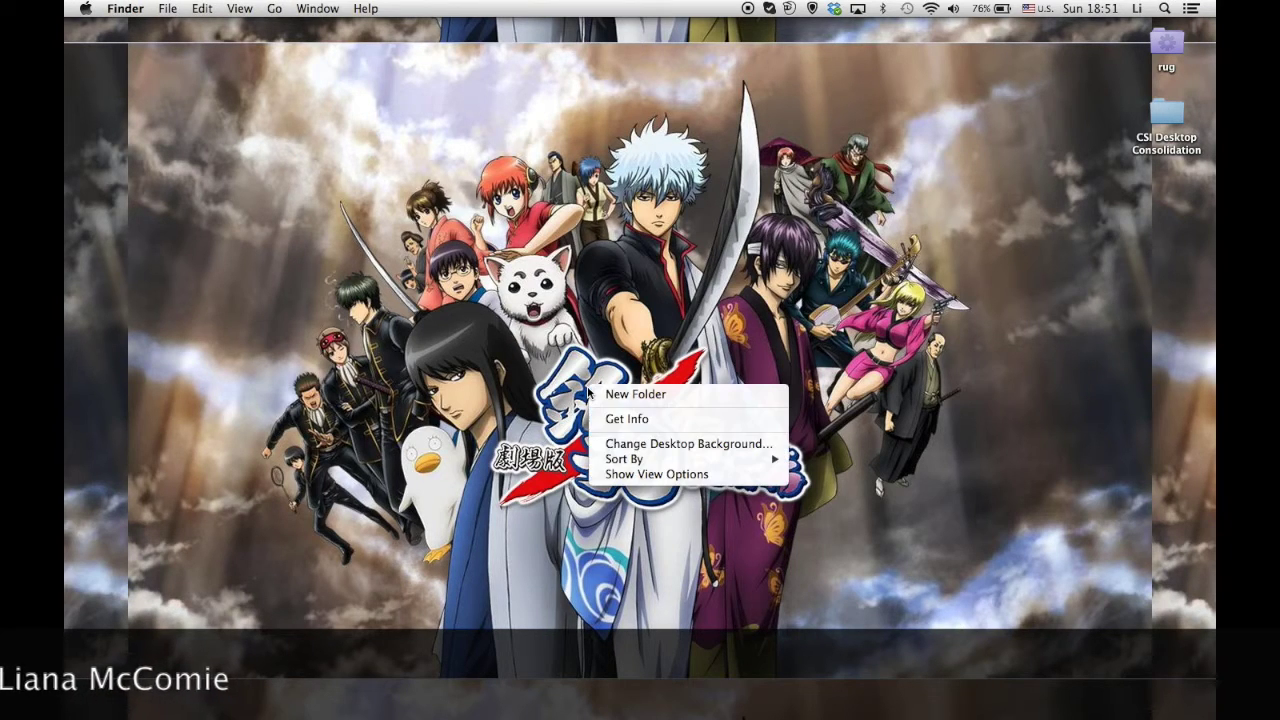
pyautogui.click(615, 445)
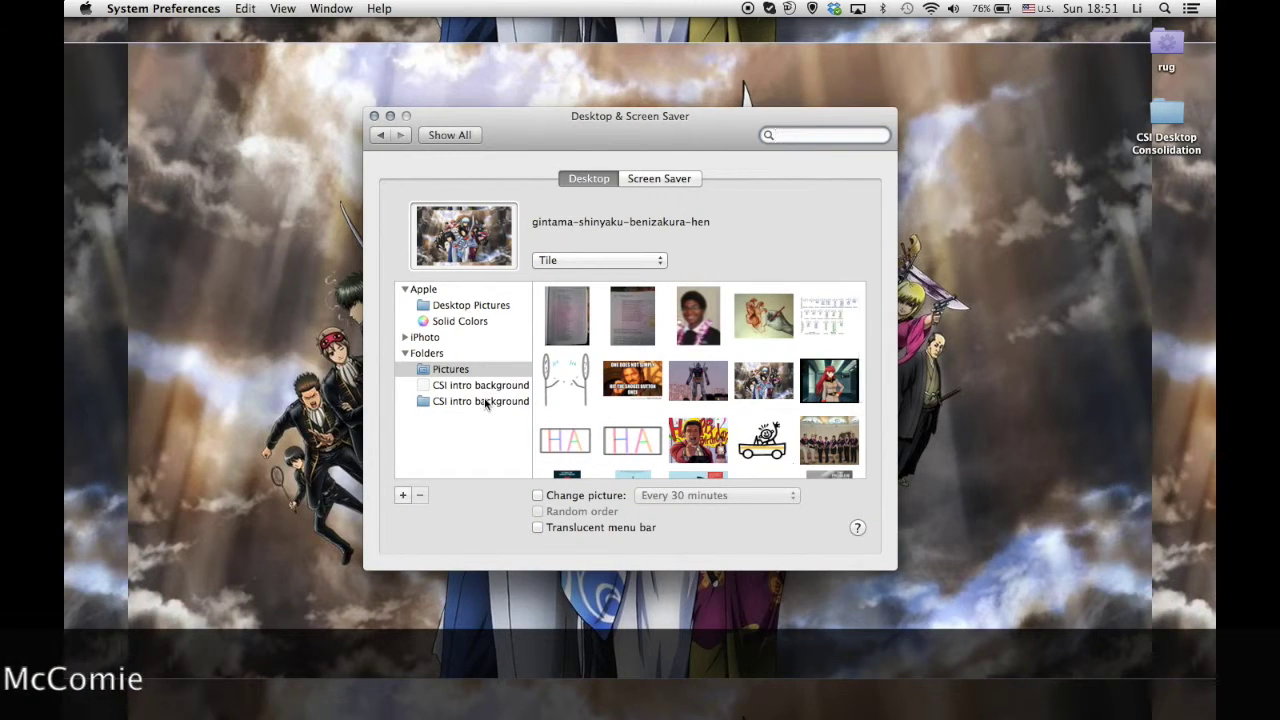
pyautogui.click(484, 401)
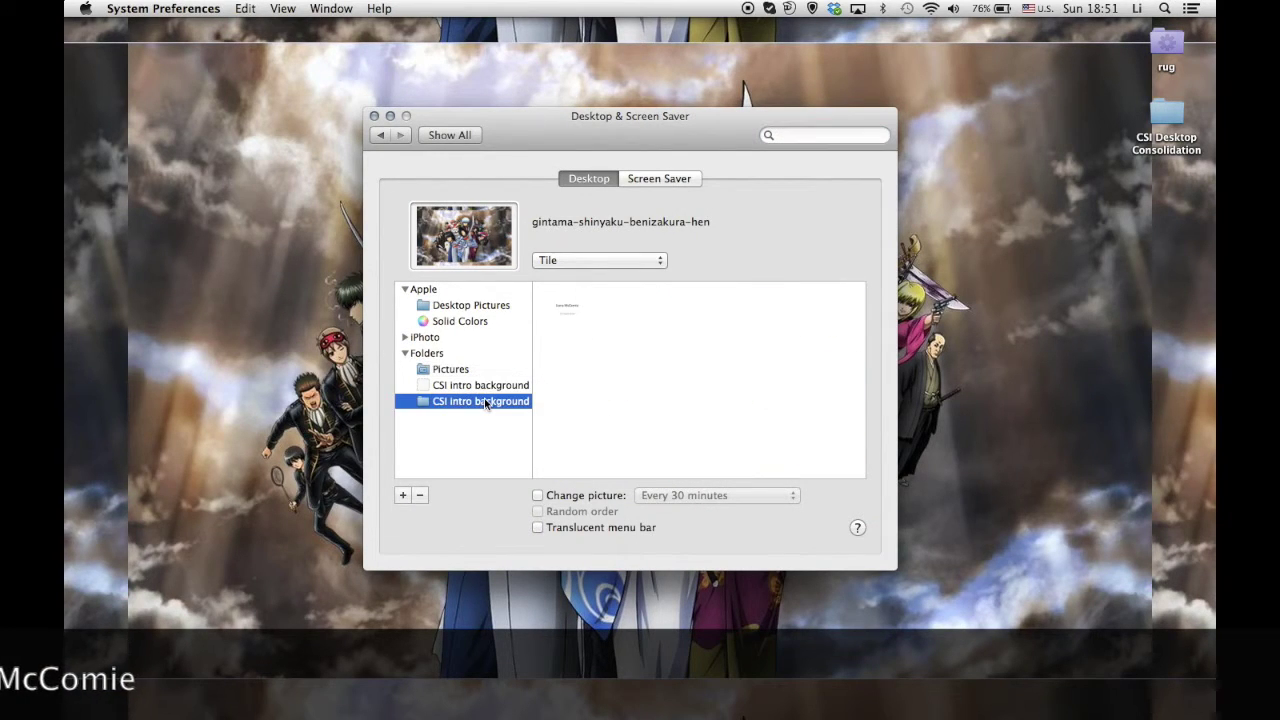
pyautogui.click(571, 306)
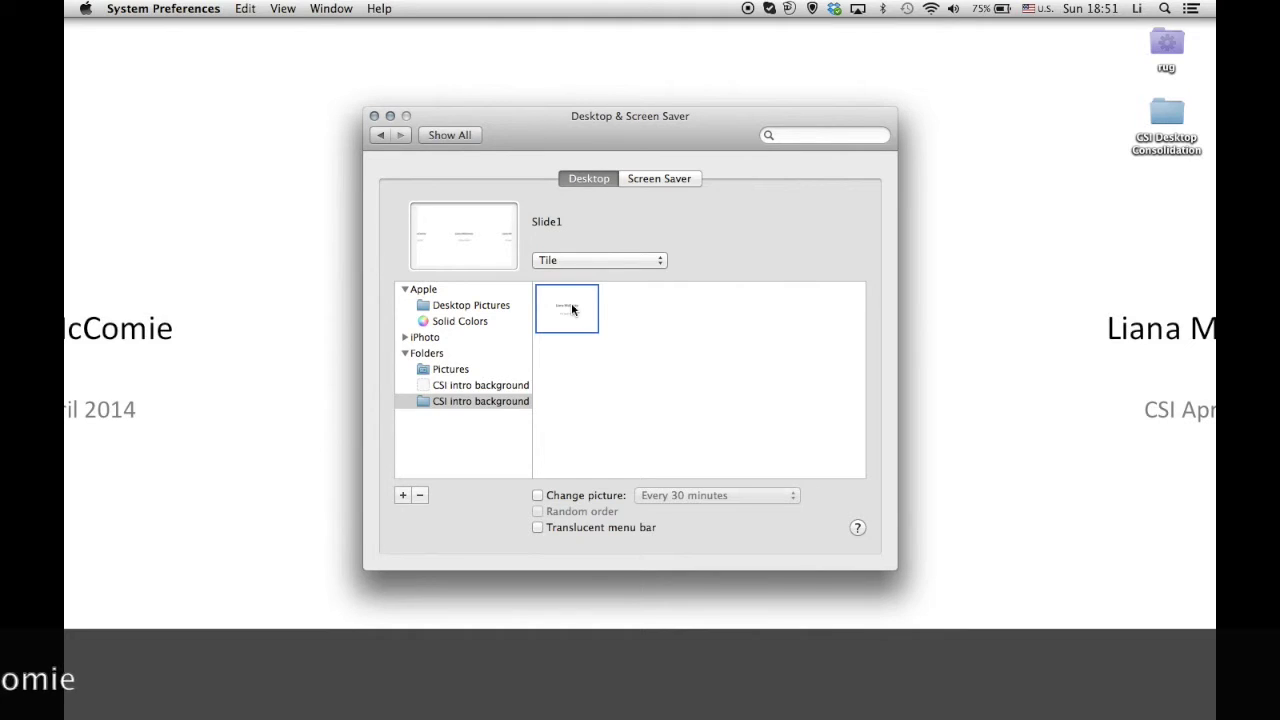
# - Set the Slide1 desktop picture's layout to Fill Screen and close the preferences window
pyautogui.click(665, 258)
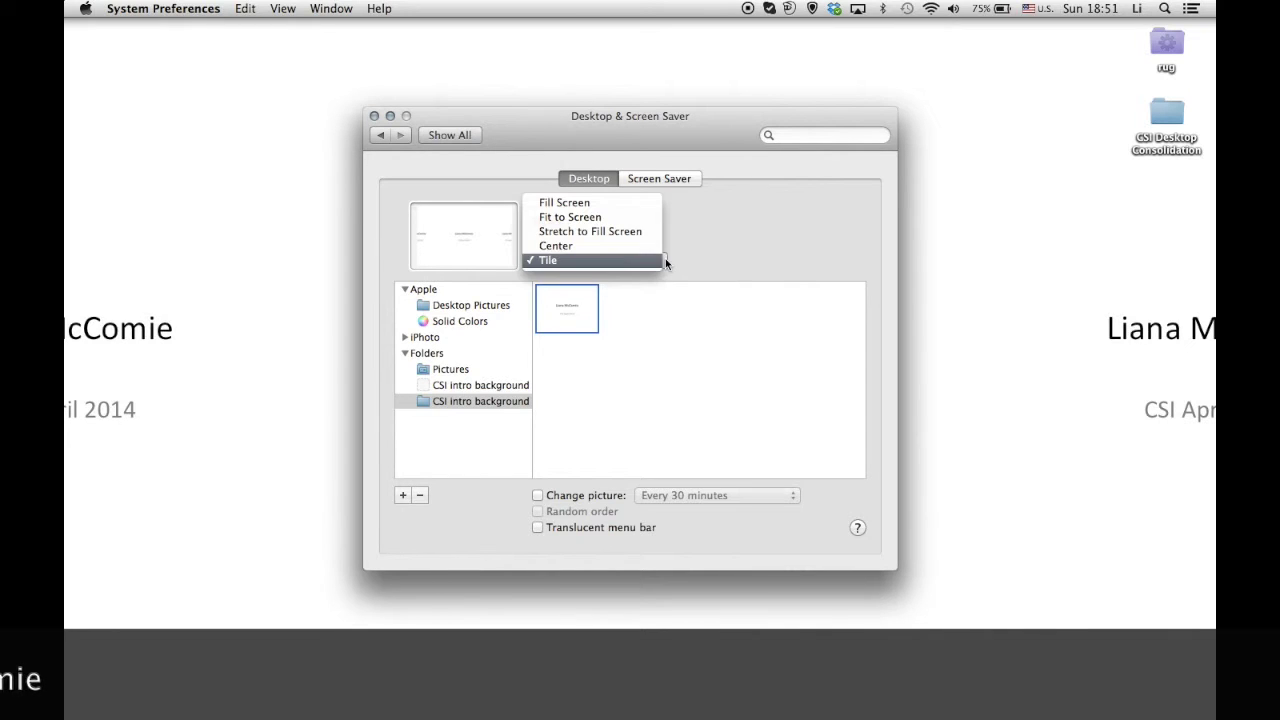
pyautogui.click(650, 200)
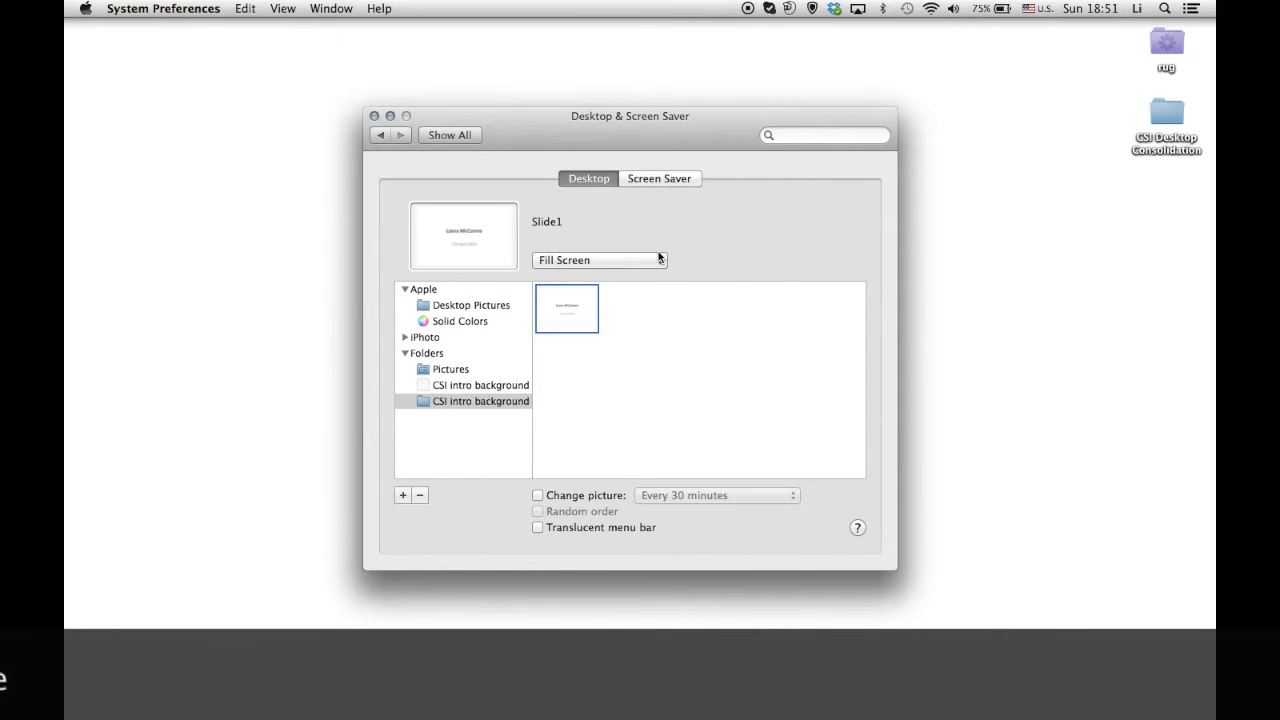
pyautogui.click(375, 117)
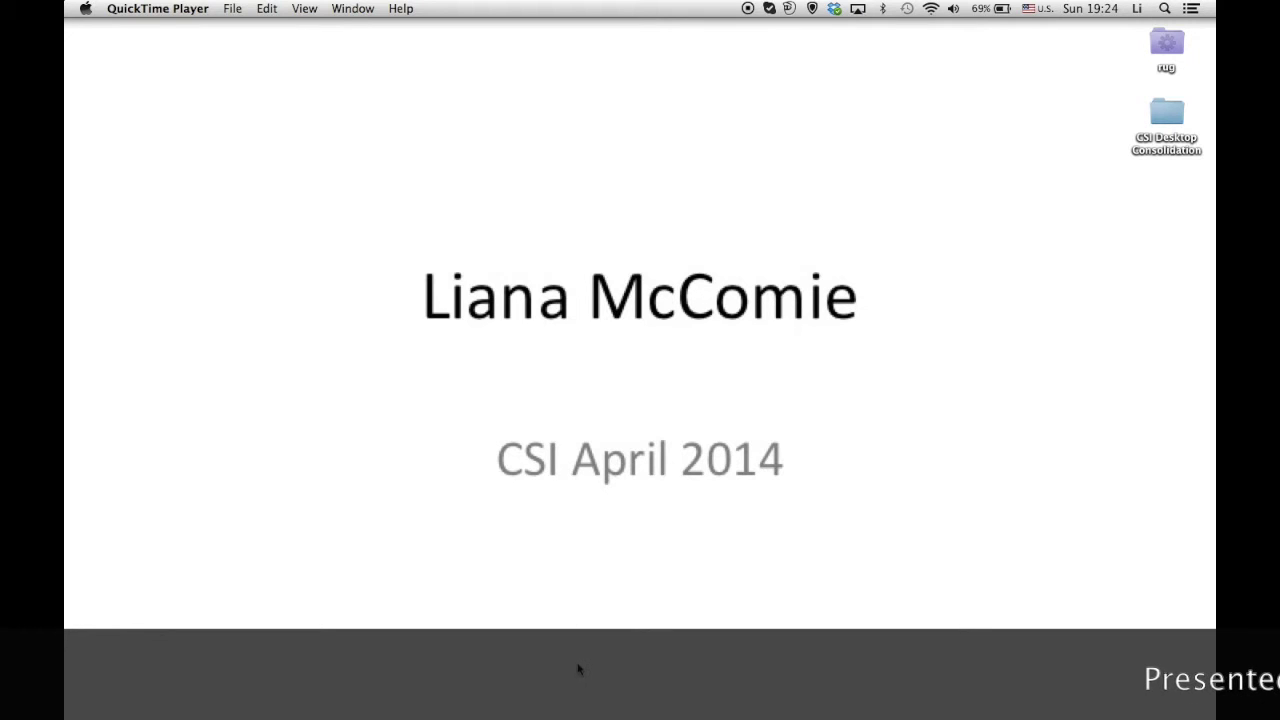
# - In System Preferences' Energy Saver settings, slightly lengthen the battery computer sleep delay and set display sleep to between 15 min and 1 hr
pyautogui.moveTo(588, 697)
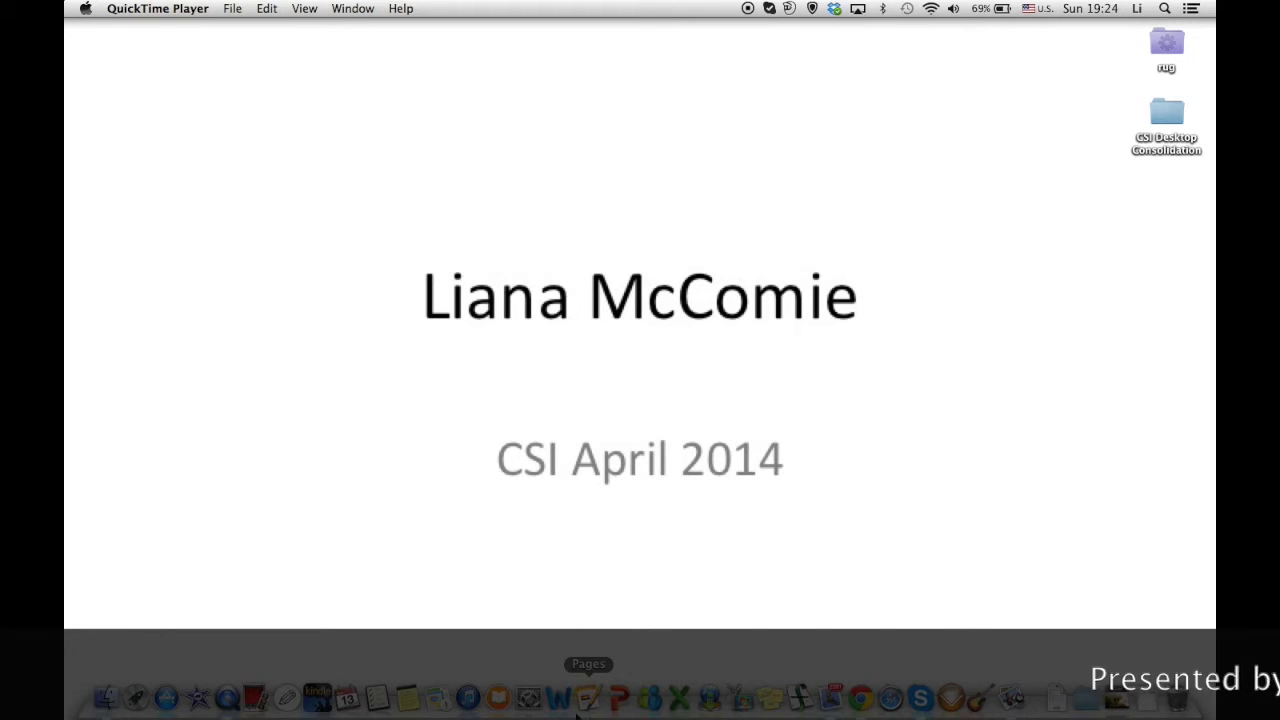
pyautogui.click(528, 697)
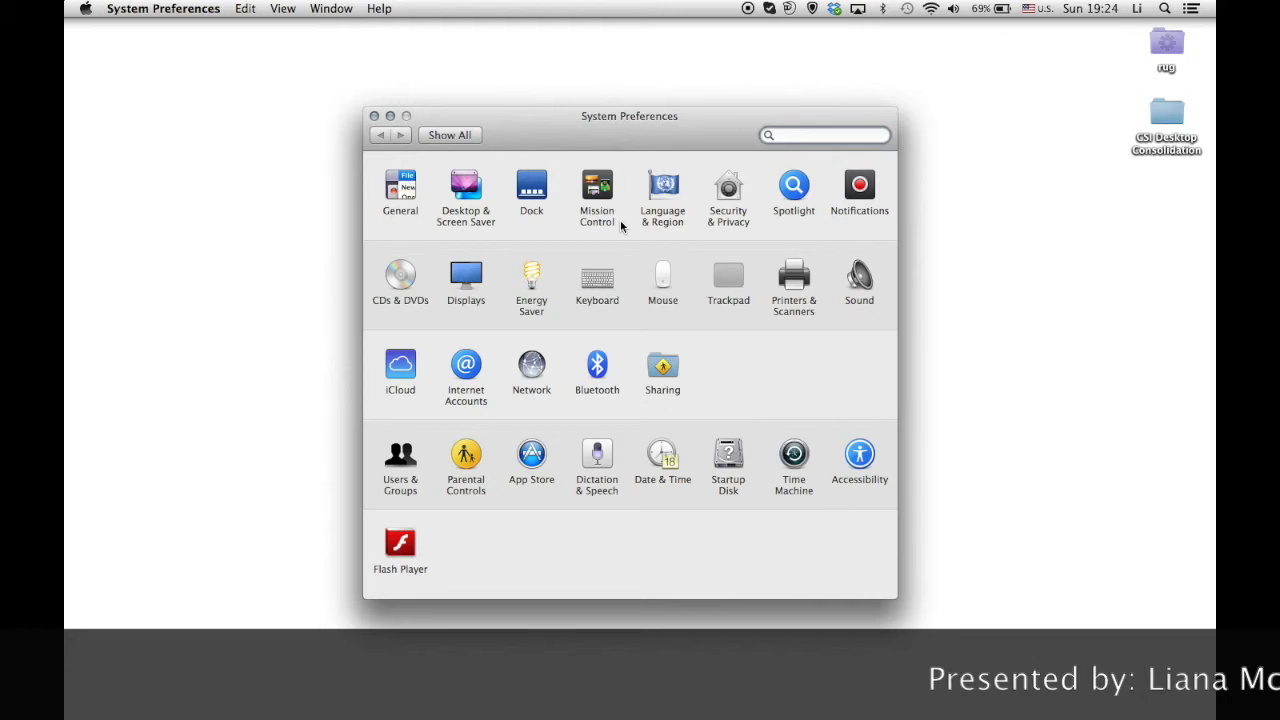
pyautogui.click(530, 290)
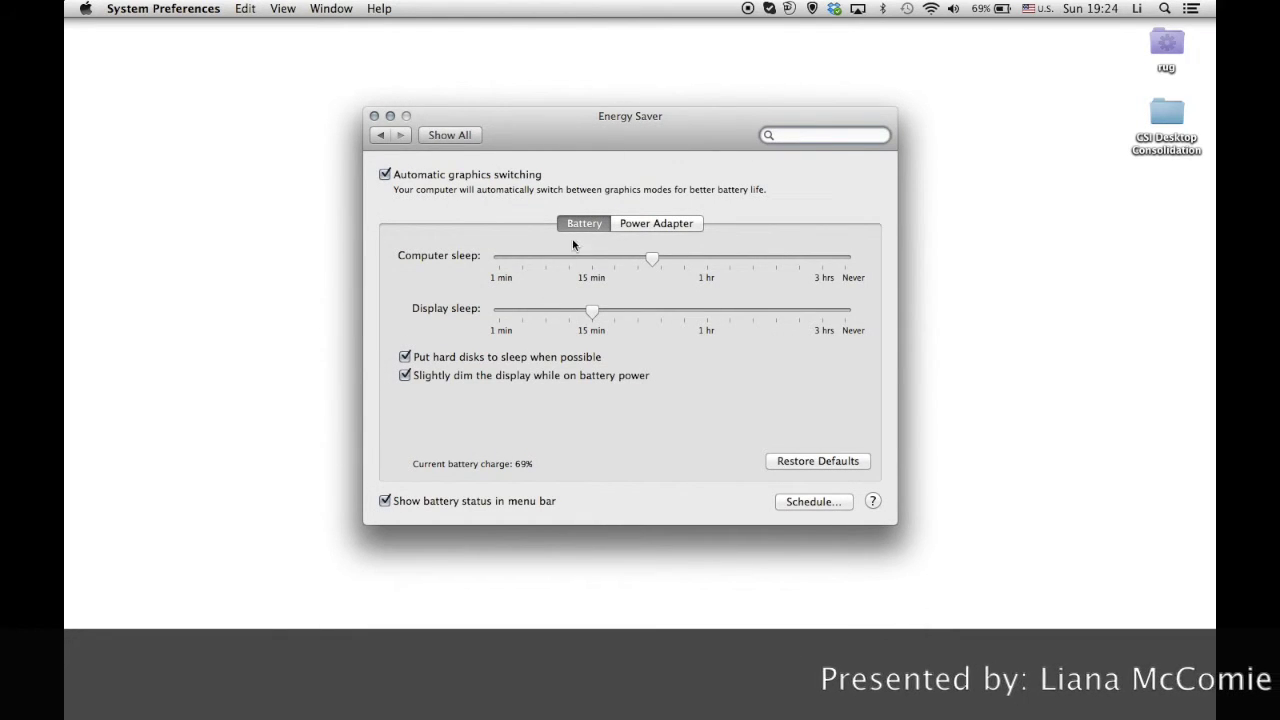
pyautogui.click(657, 261)
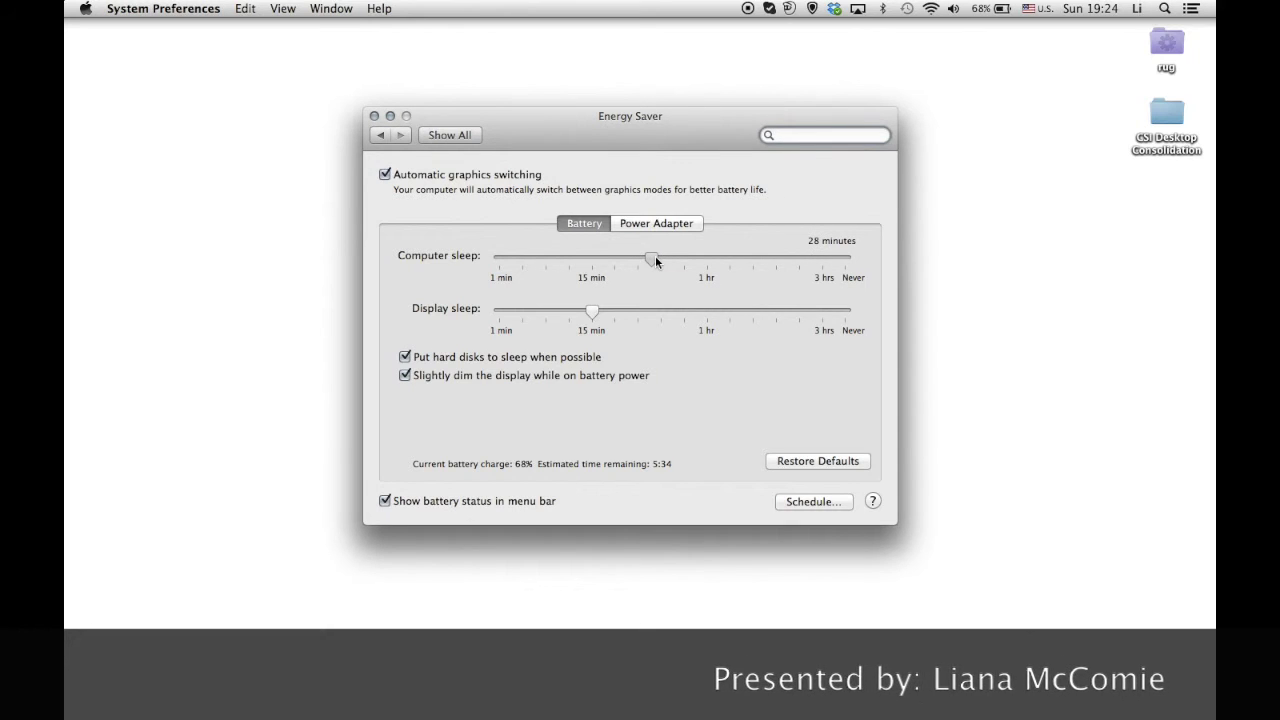
pyautogui.moveTo(656, 261); pyautogui.dragTo(660, 262)
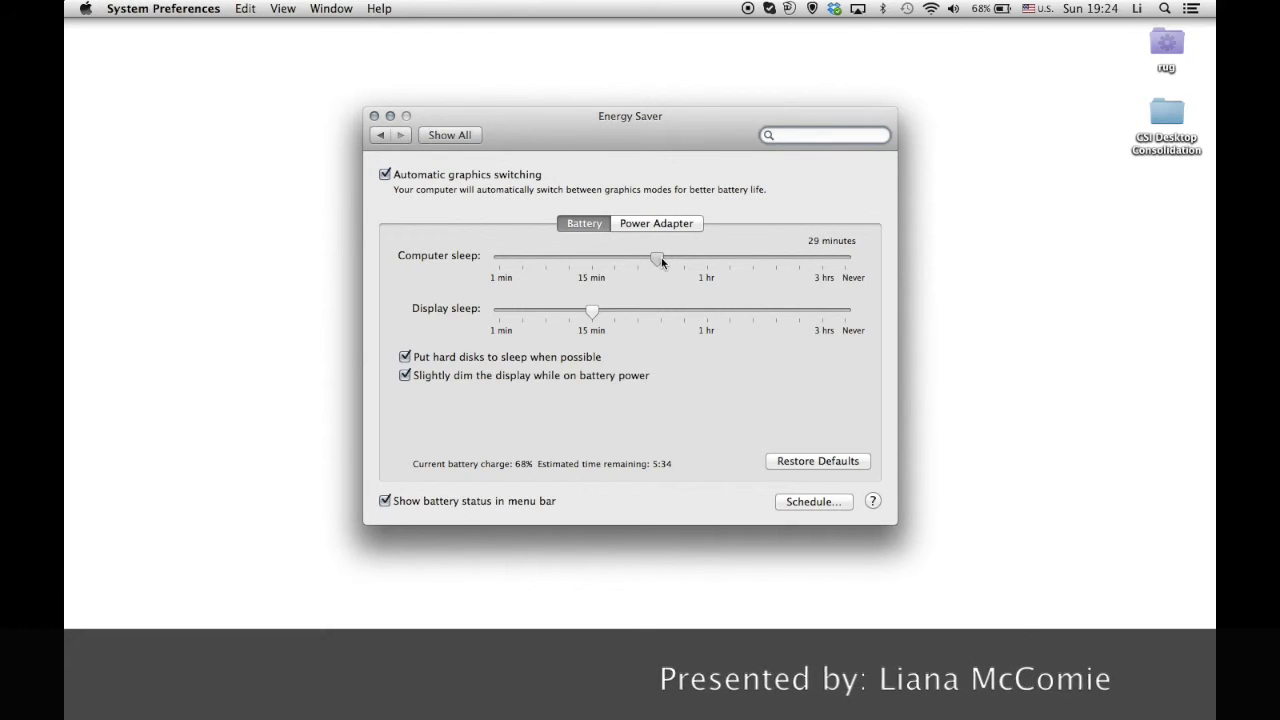
pyautogui.moveTo(662, 262)
pyautogui.mouseDown()
pyautogui.moveTo(686, 260)
pyautogui.moveTo(667, 270)
pyautogui.mouseUp()
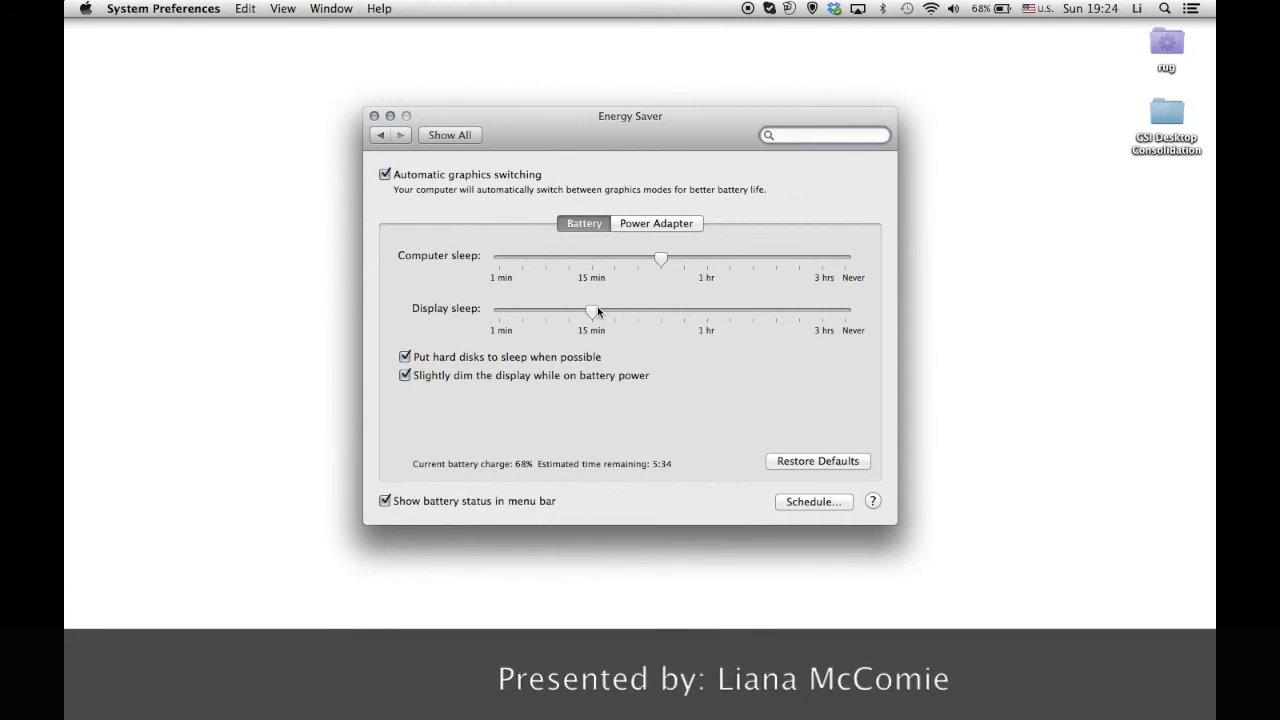
pyautogui.moveTo(594, 308); pyautogui.dragTo(640, 309)
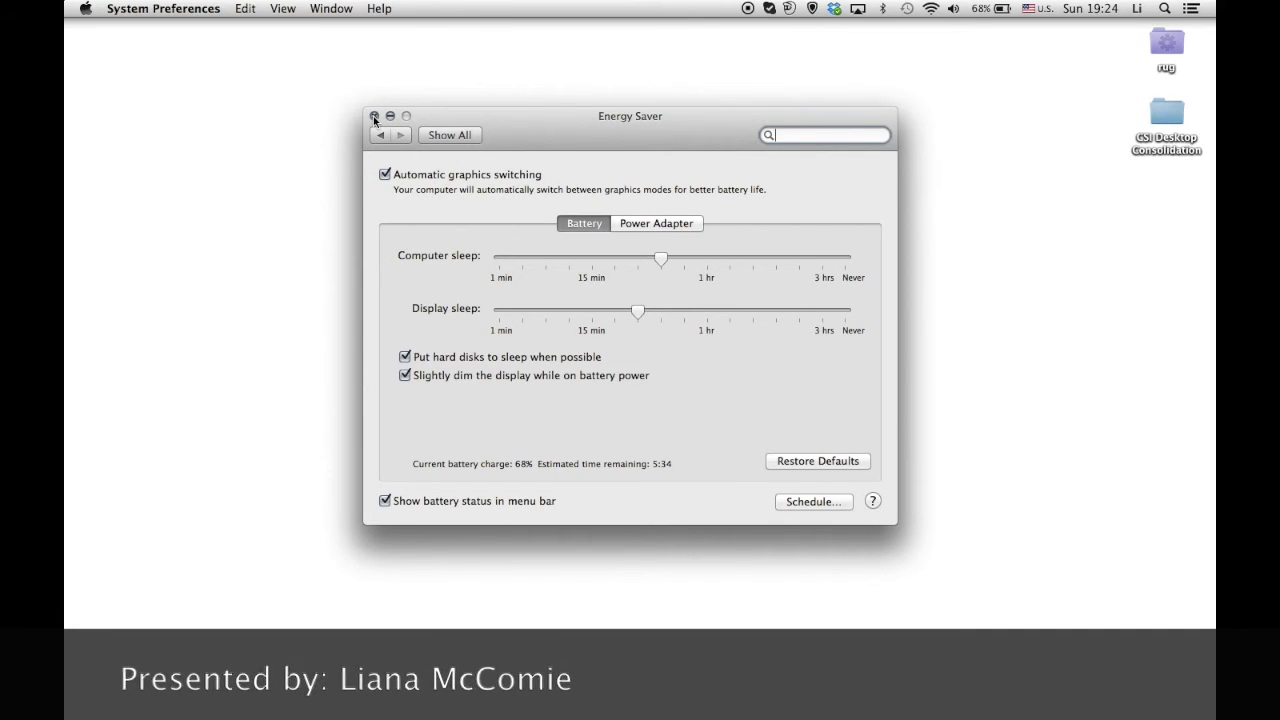
# - Try enabling the daily start up or wake option in the Energy Saver schedule, turn it off again and cancel the schedule
pyautogui.click(810, 502)
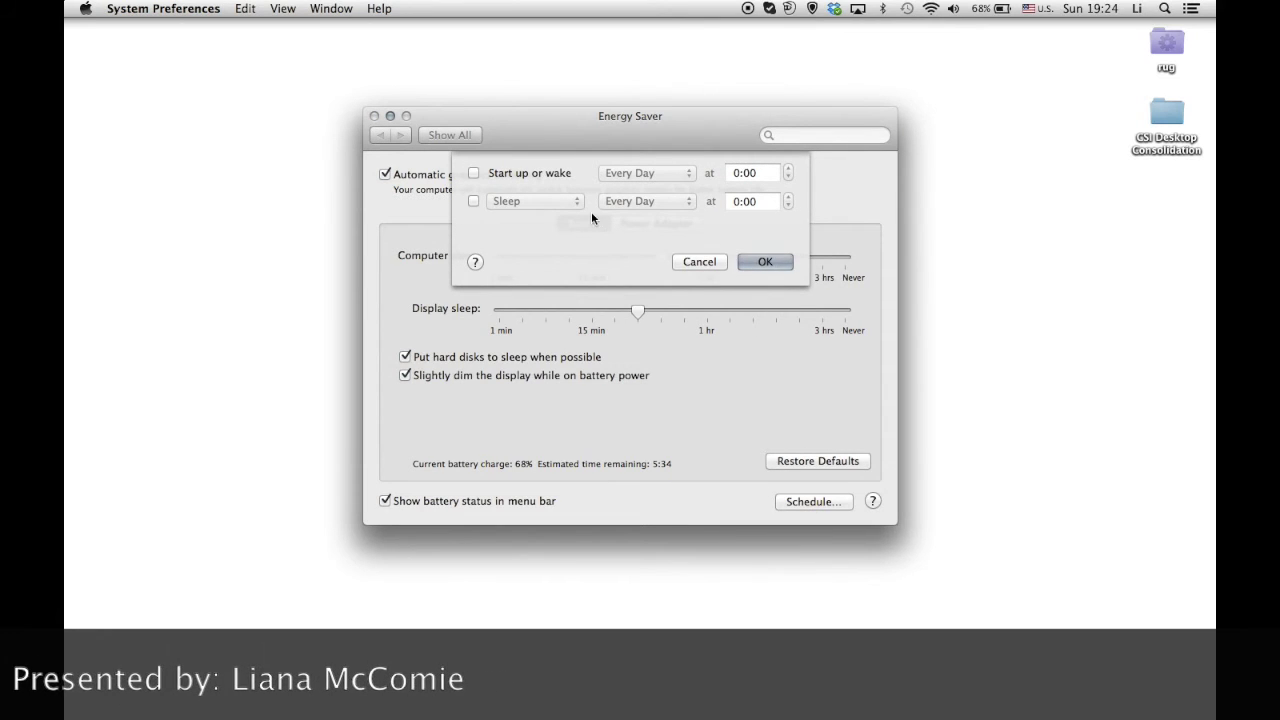
pyautogui.click(476, 171)
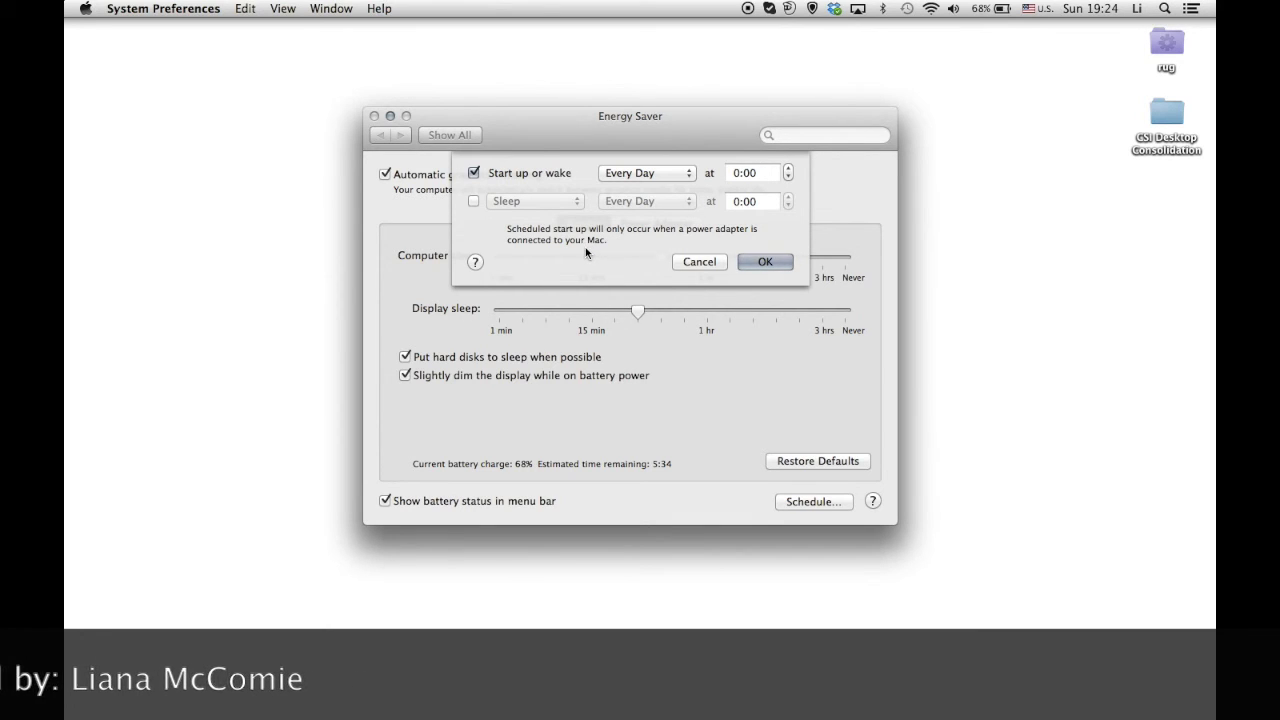
pyautogui.click(474, 173)
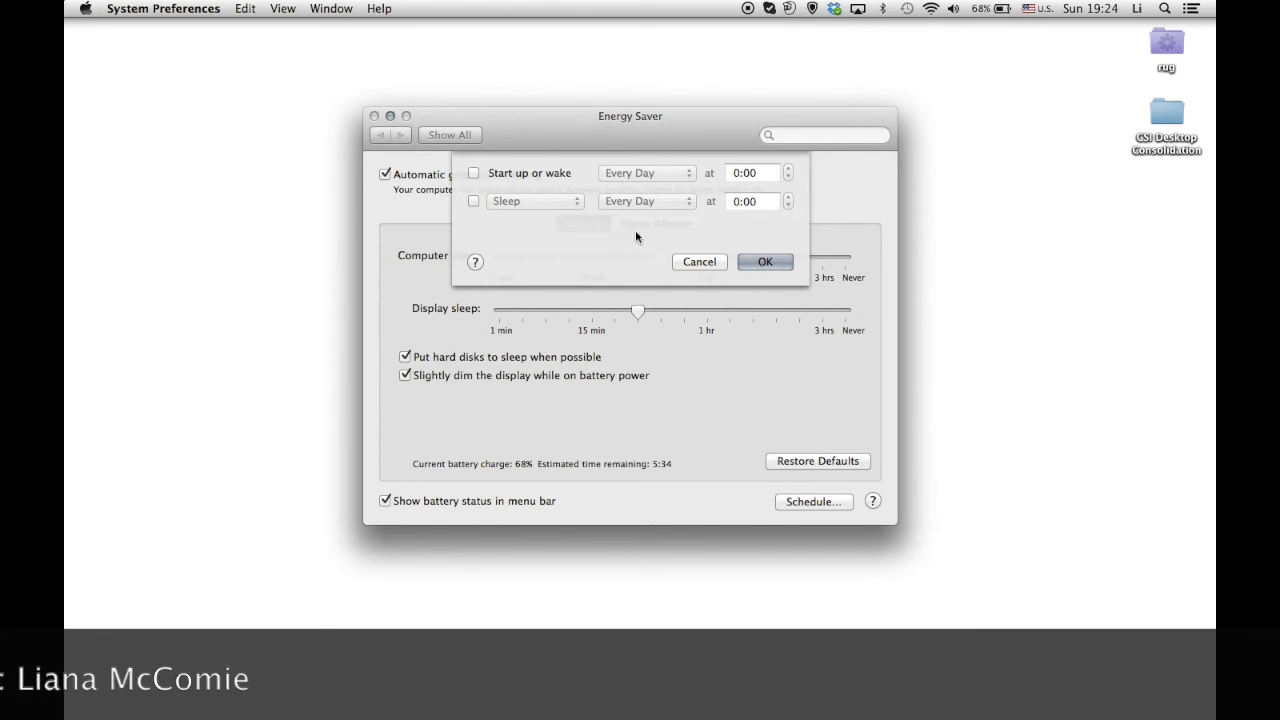
pyautogui.click(697, 263)
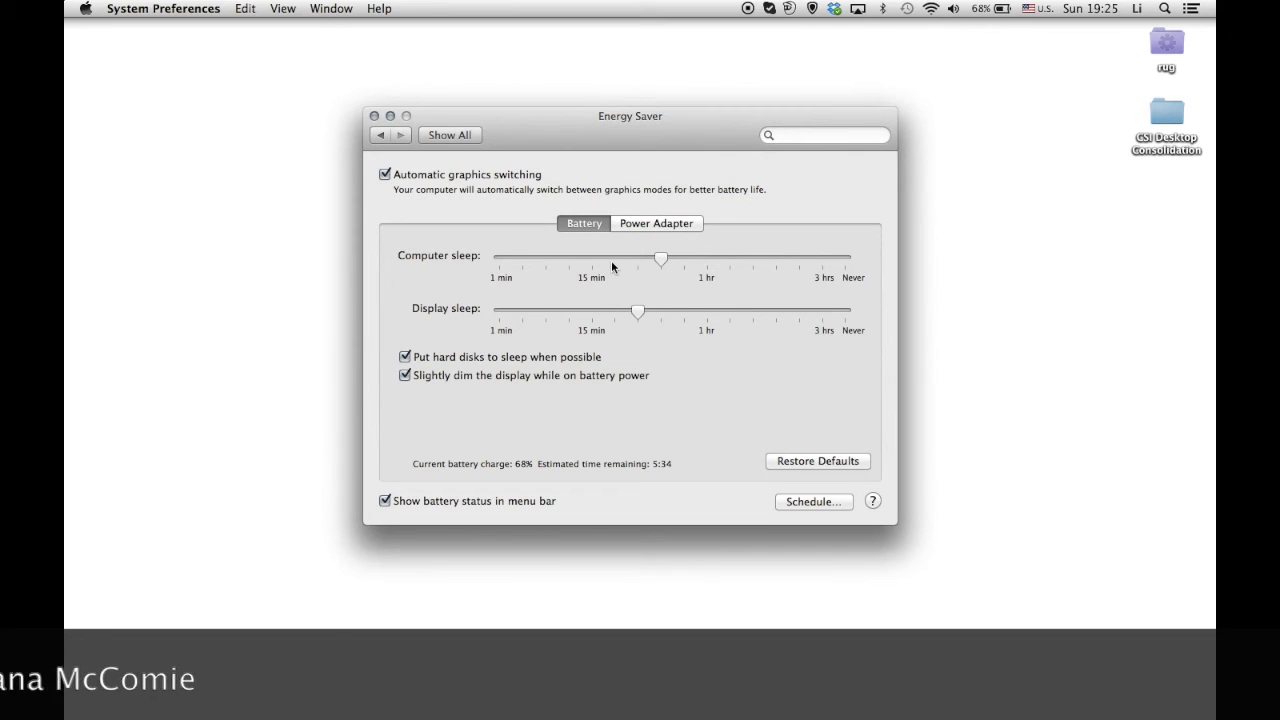
# - Review the Energy Saver settings for the power adapter and close the preferences window
pyautogui.click(643, 226)
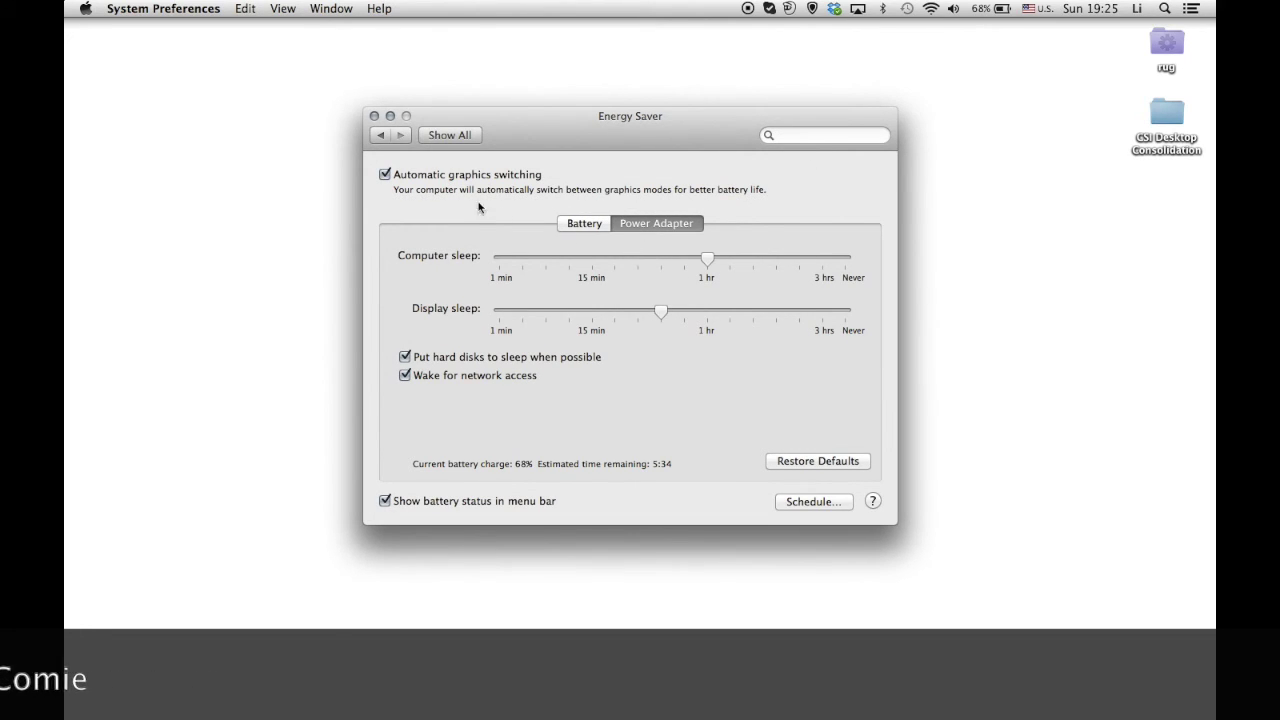
pyautogui.click(375, 116)
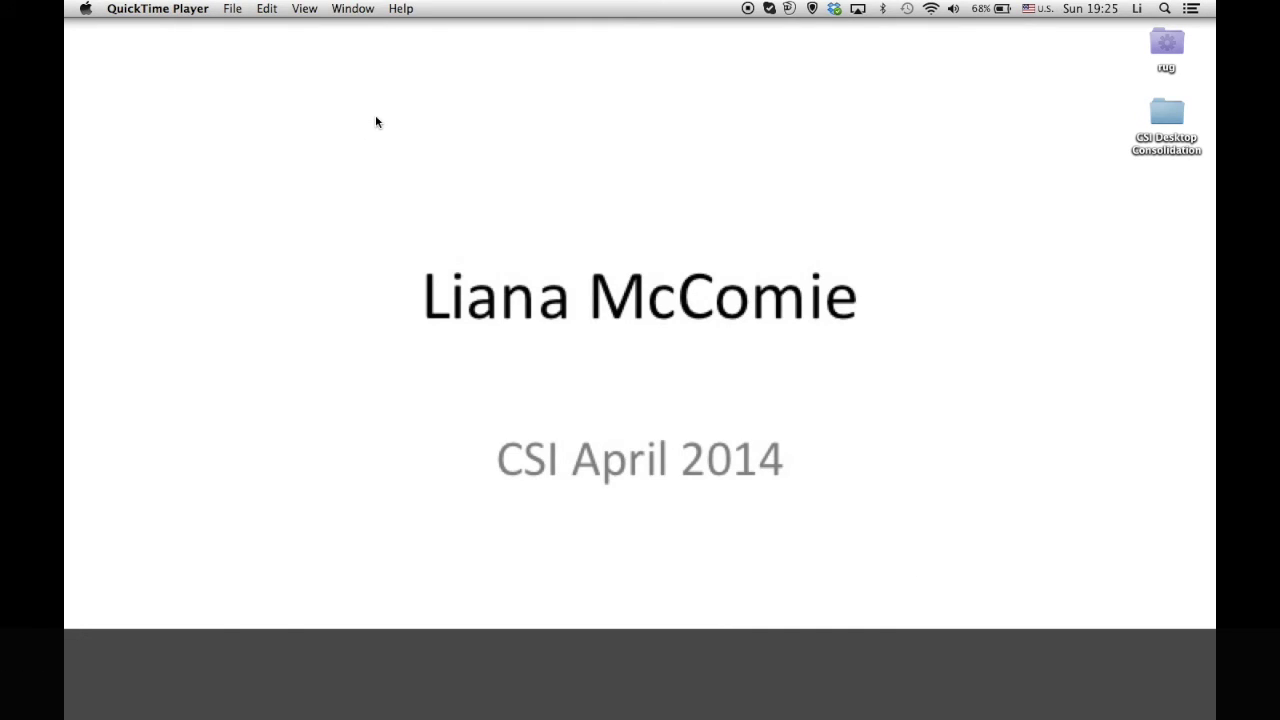